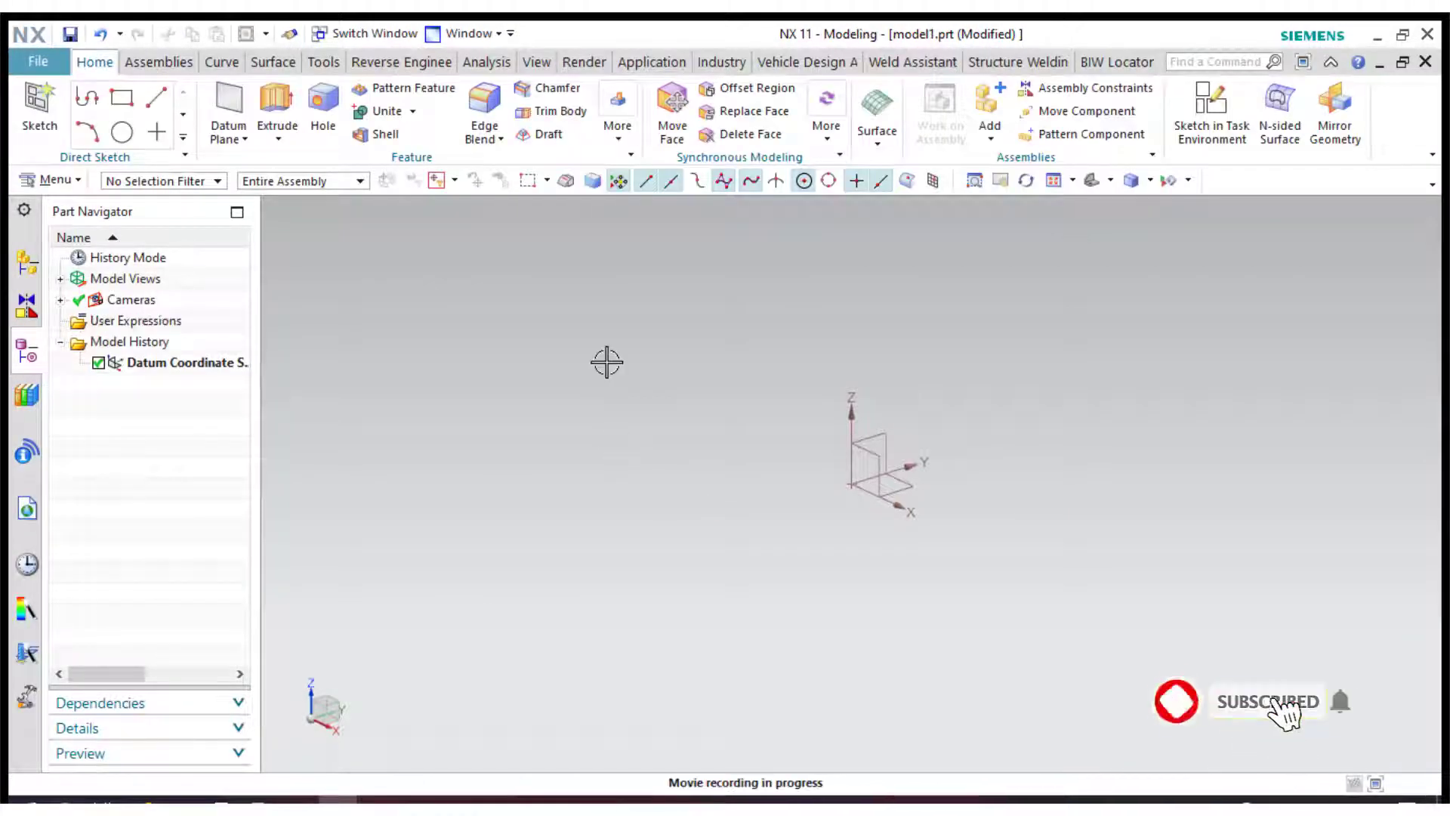
In a new XY-plane sketch, draw a circle about 73 mm in diameter at the origin and a smaller one outside it, about 25 mm
{"action": "left_click", "coordinate": [47, 106]}
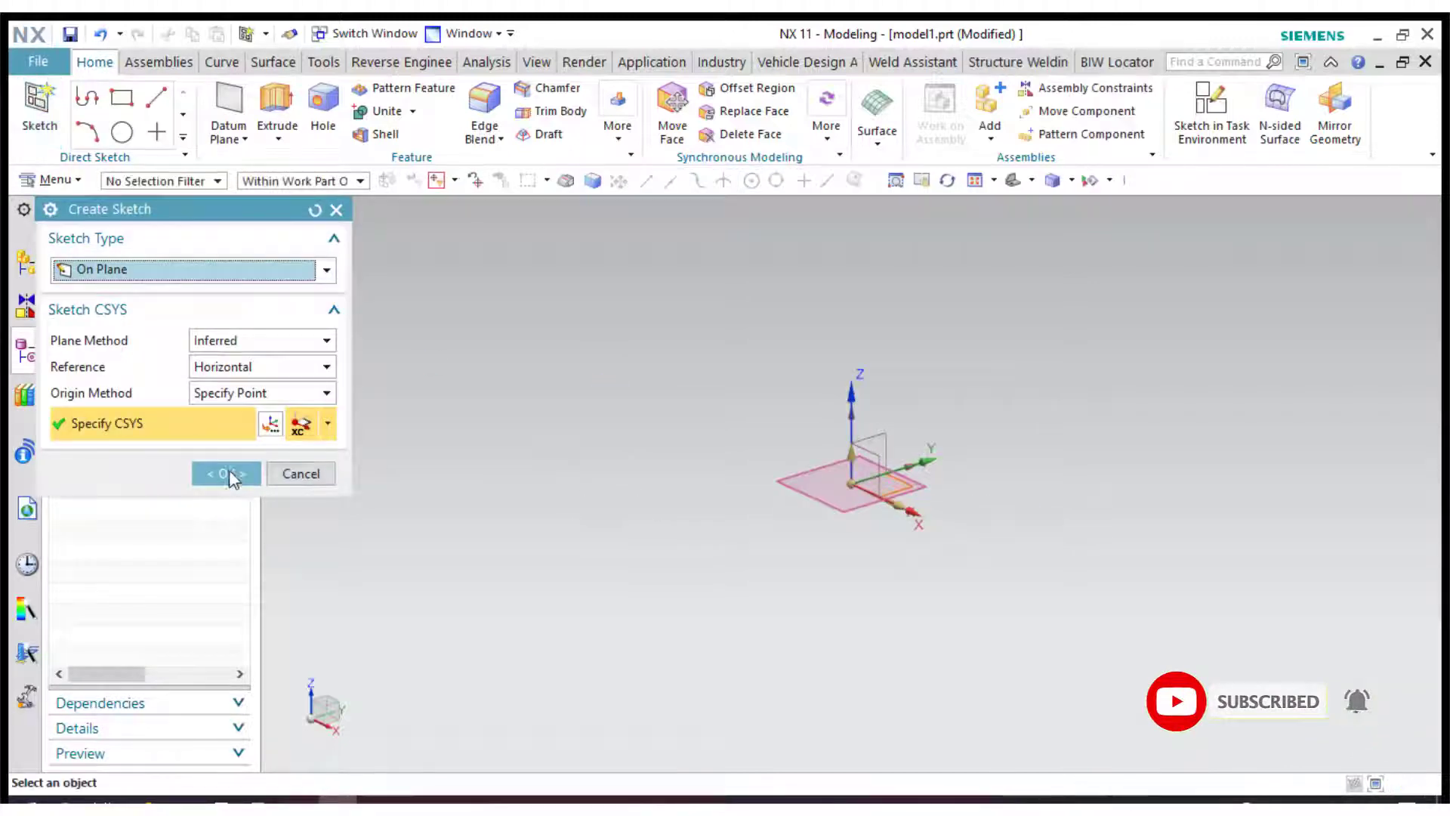
{"action": "left_click", "coordinate": [229, 471]}
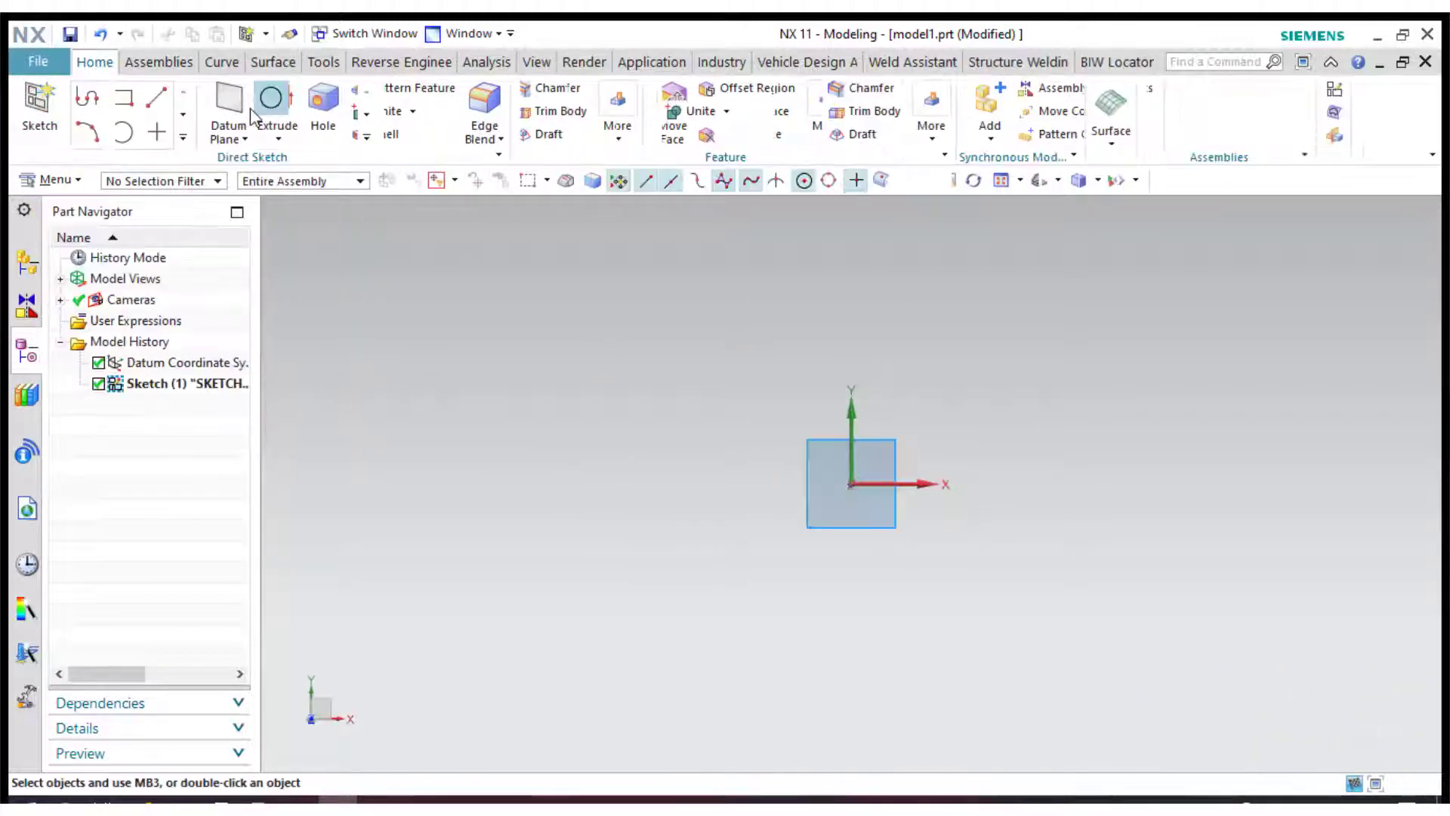
{"action": "left_click", "coordinate": [271, 98]}
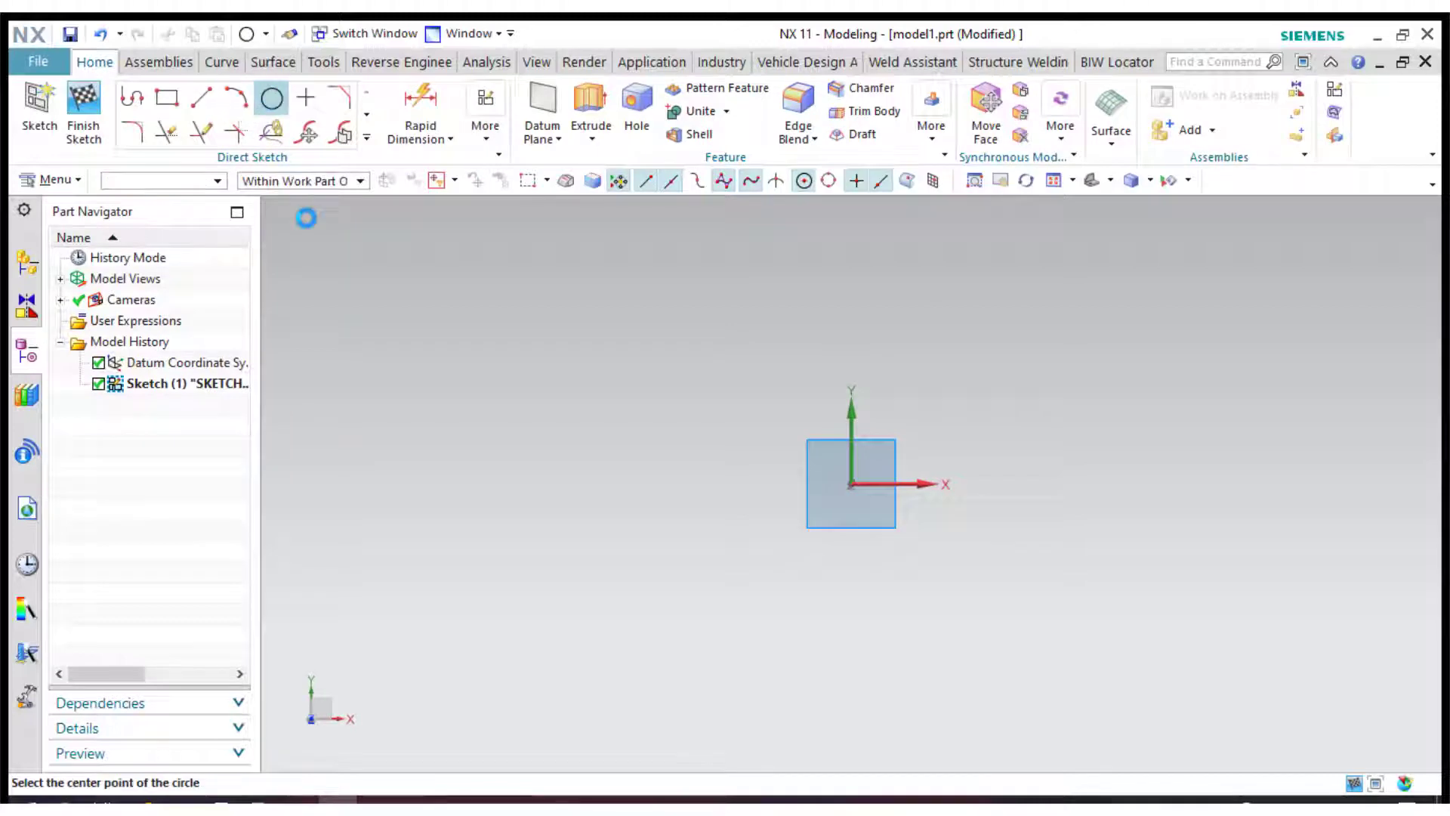
{"action": "left_click", "coordinate": [851, 484]}
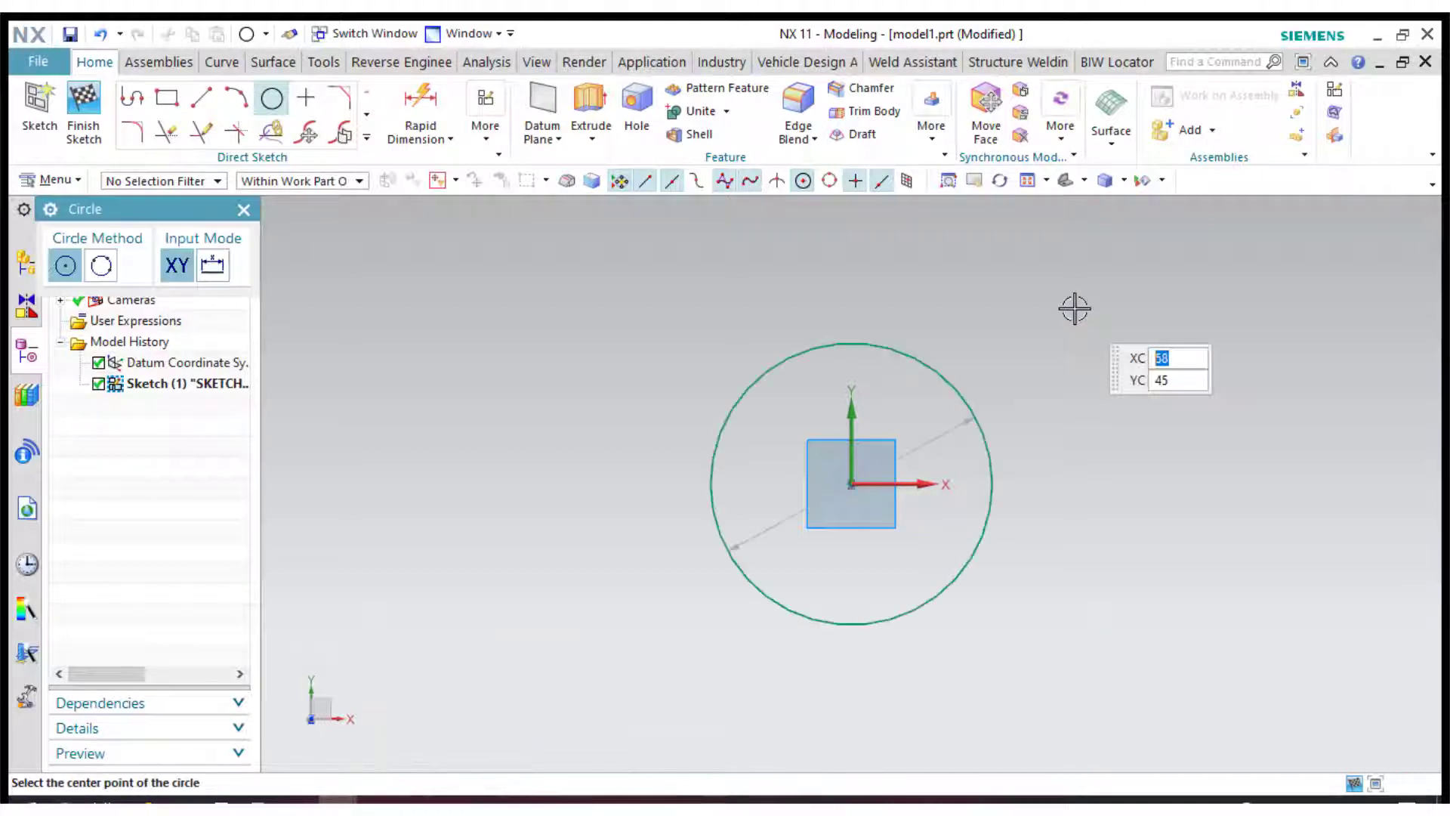
{"action": "left_click", "coordinate": [1140, 321]}
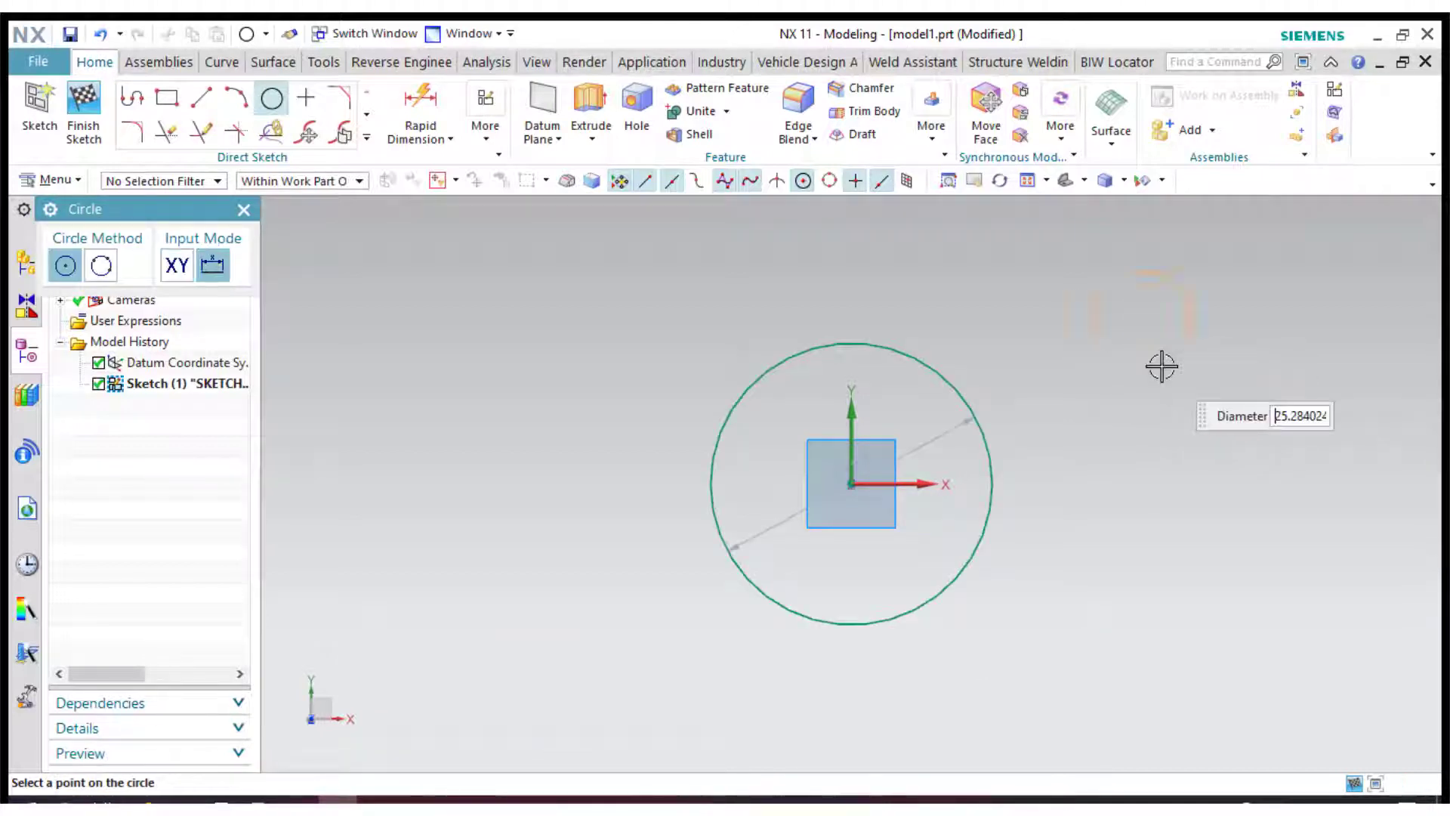
{"action": "key", "text": "Escape"}
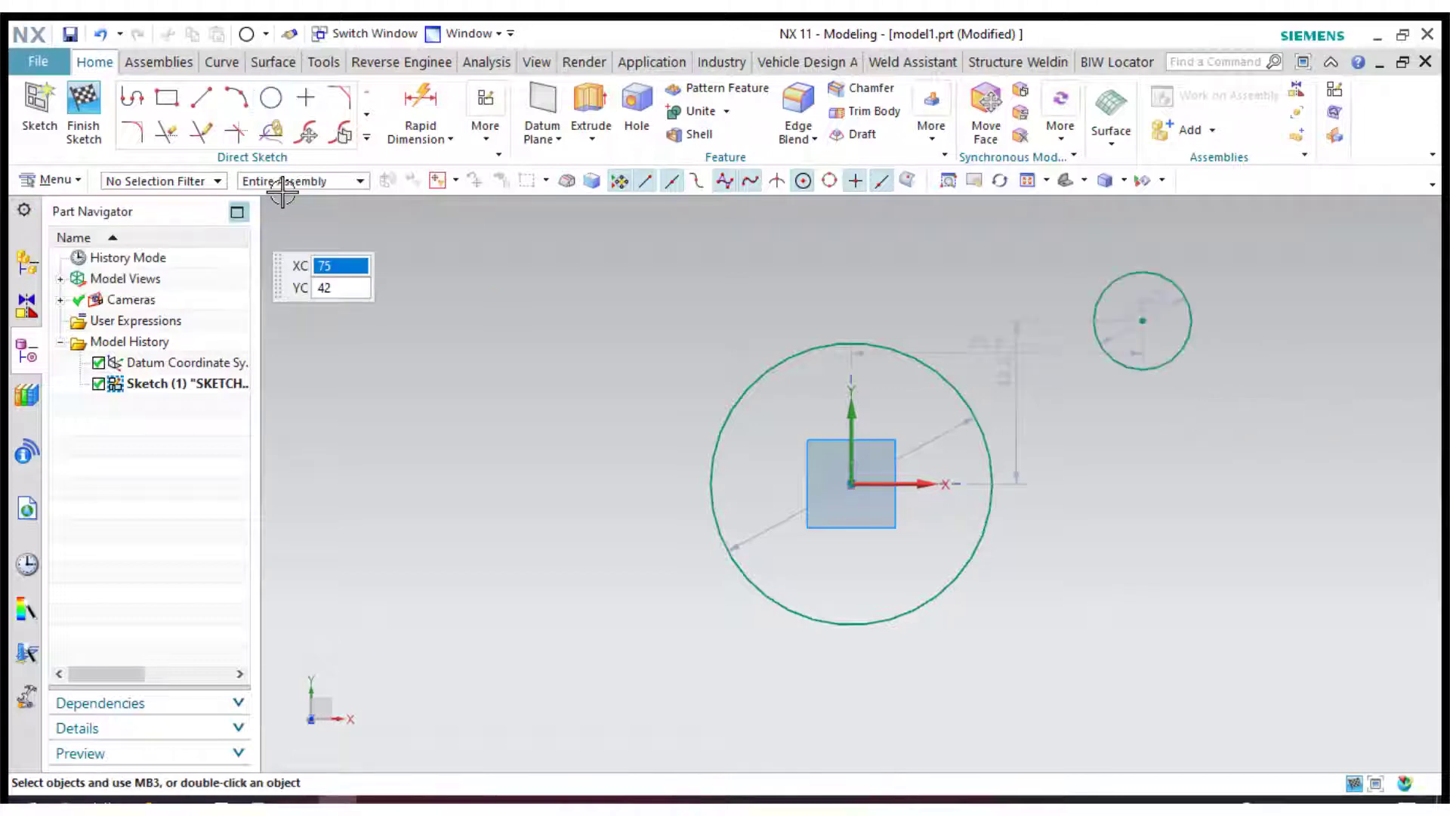
Dimension the diameter of the origin-centred circle and set it to 100 mm
{"action": "left_click", "coordinate": [421, 98]}
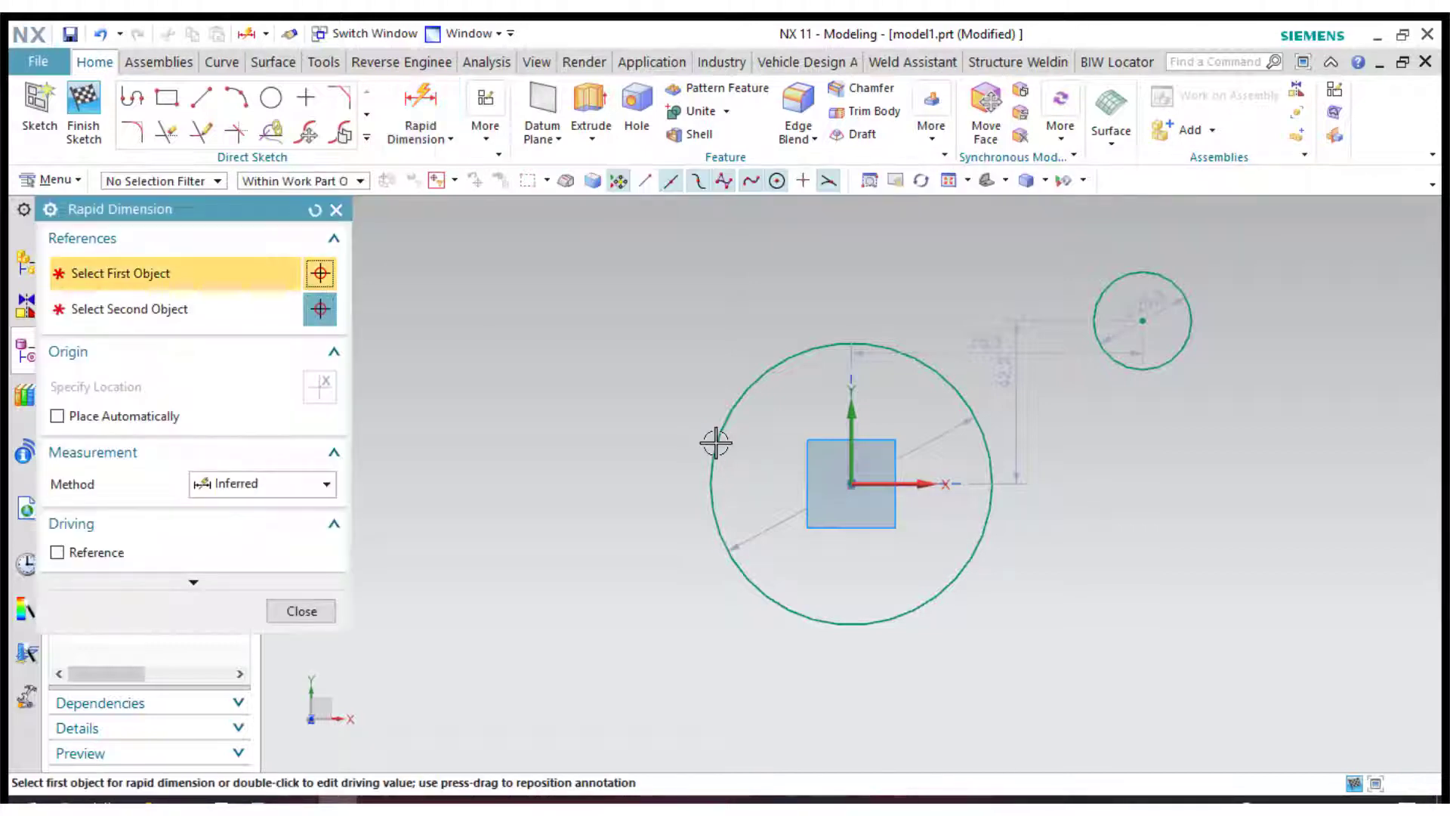
{"action": "left_click", "coordinate": [711, 468]}
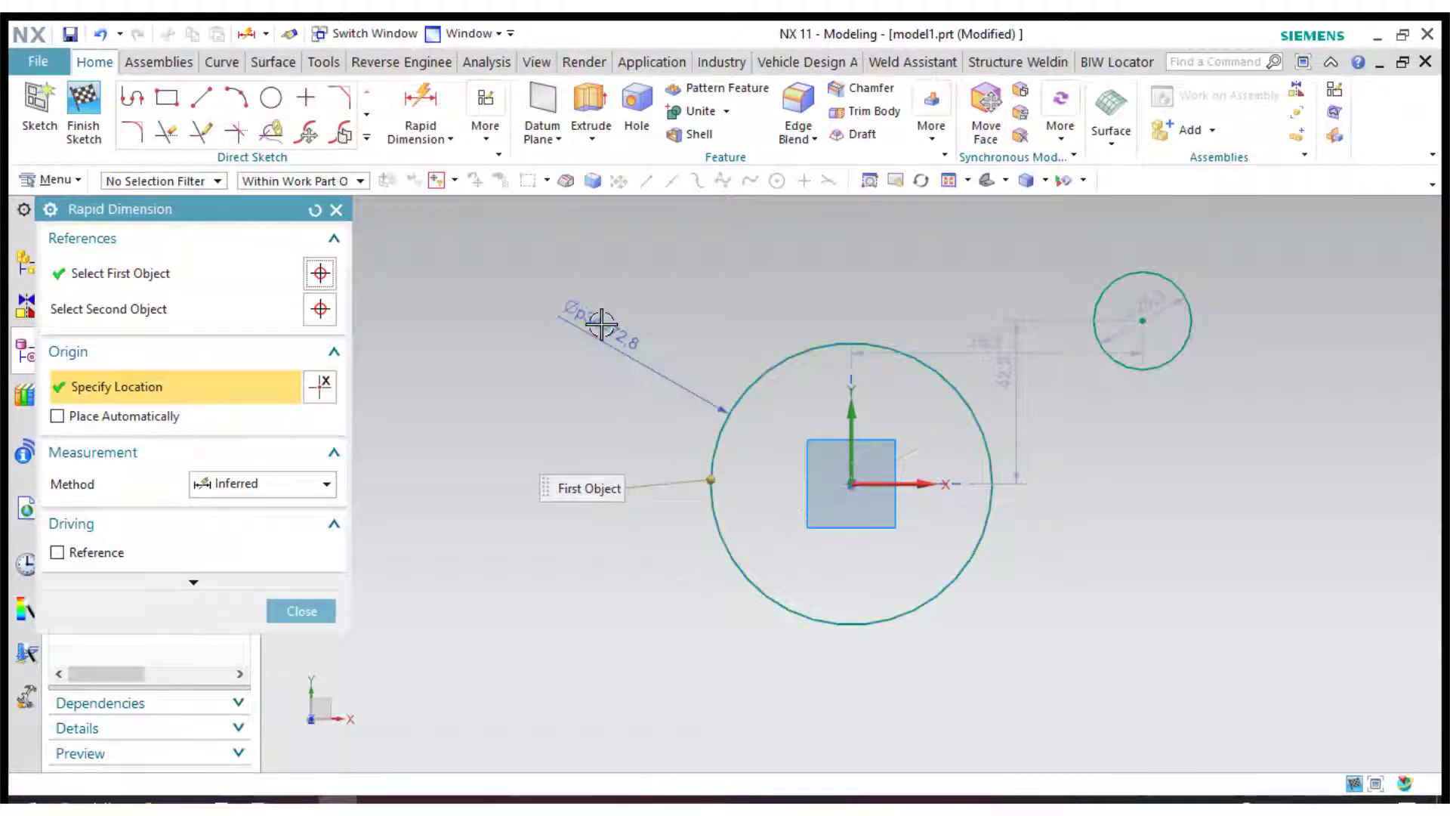
{"action": "left_click", "coordinate": [602, 324]}
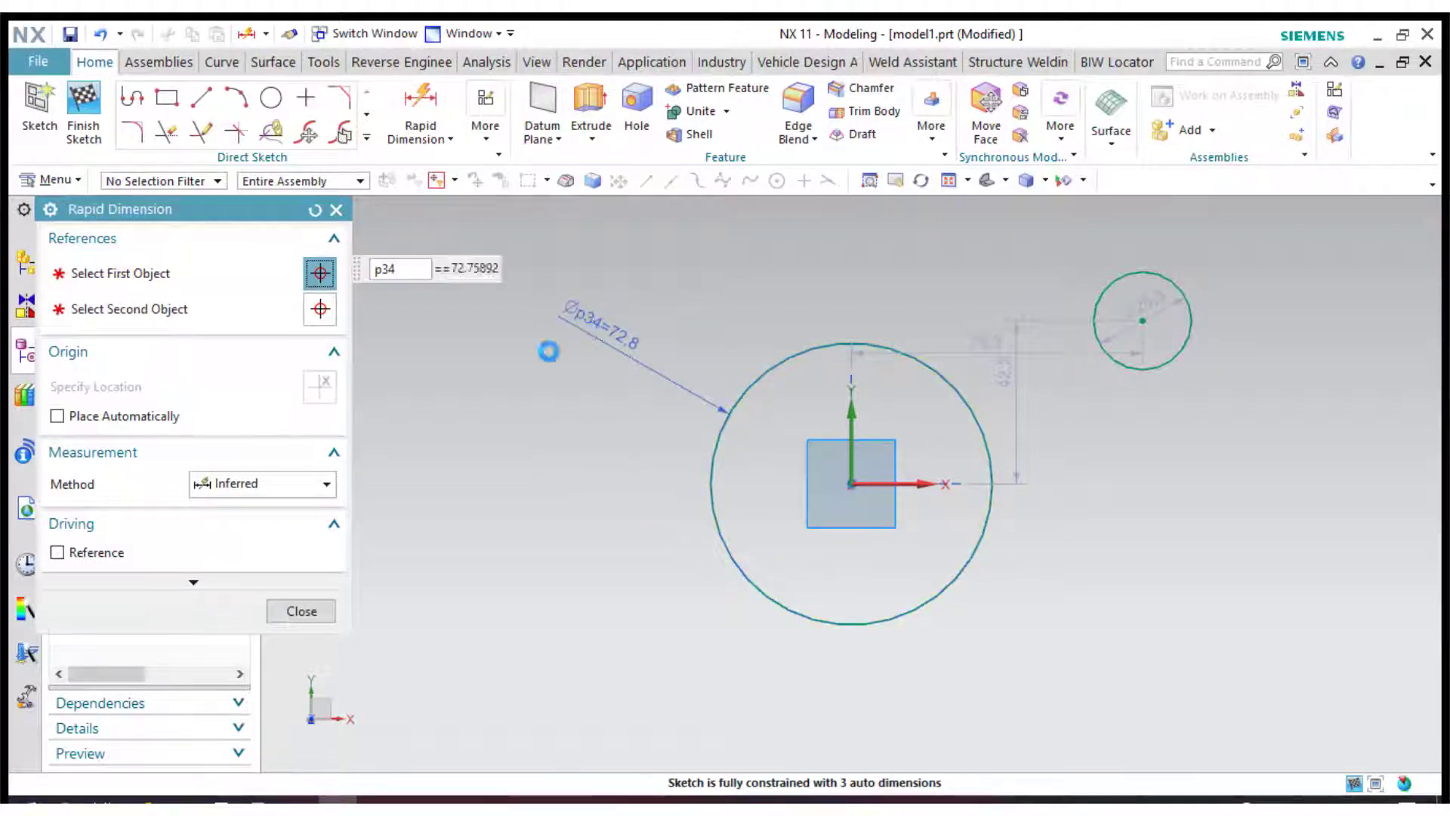
{"action": "type", "text": "100"}
{"action": "key", "text": "Return"}
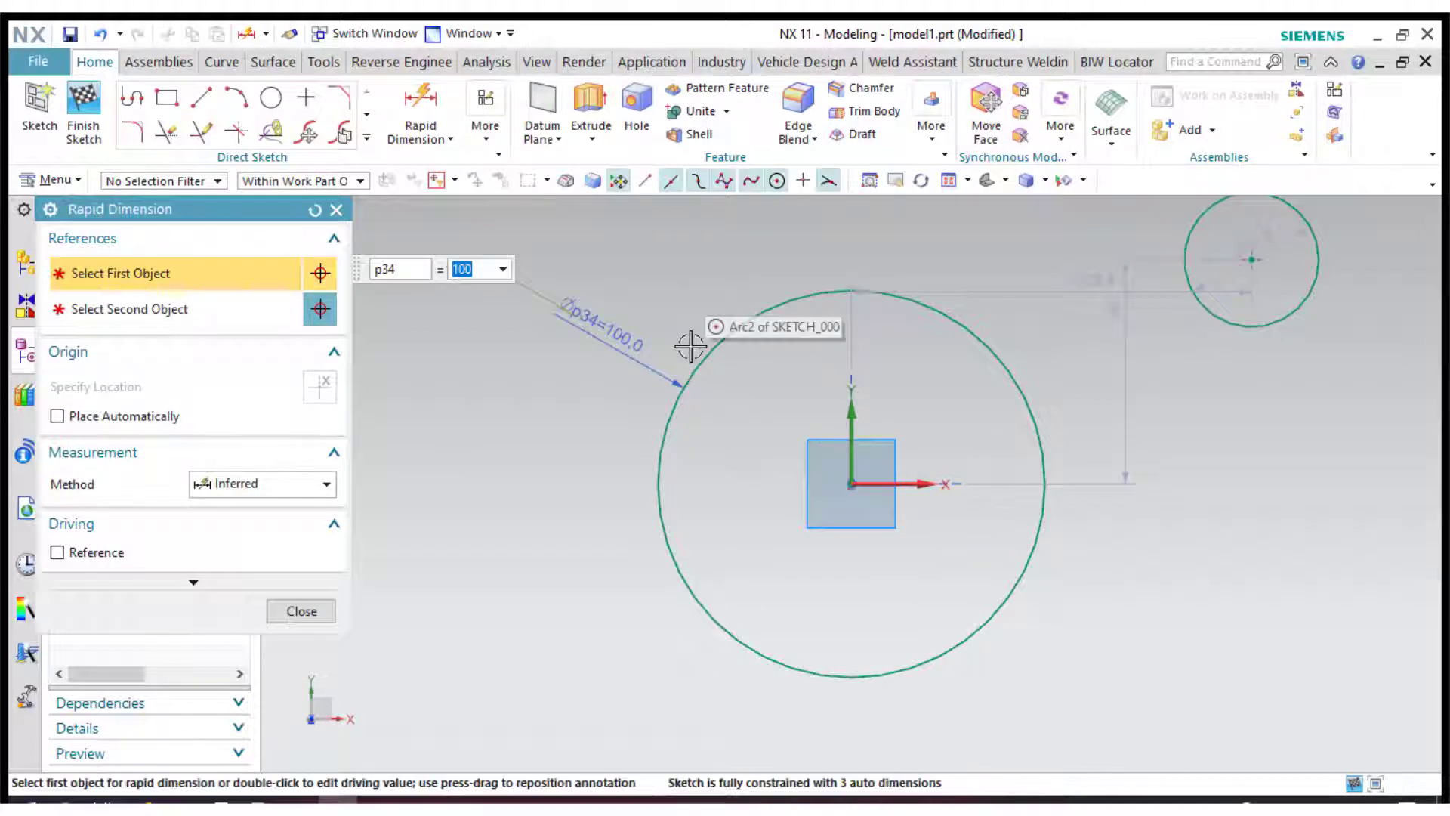
Dimension the diameter of the smaller outlying circle and set it to 48 mm
{"action": "left_click", "coordinate": [1254, 324]}
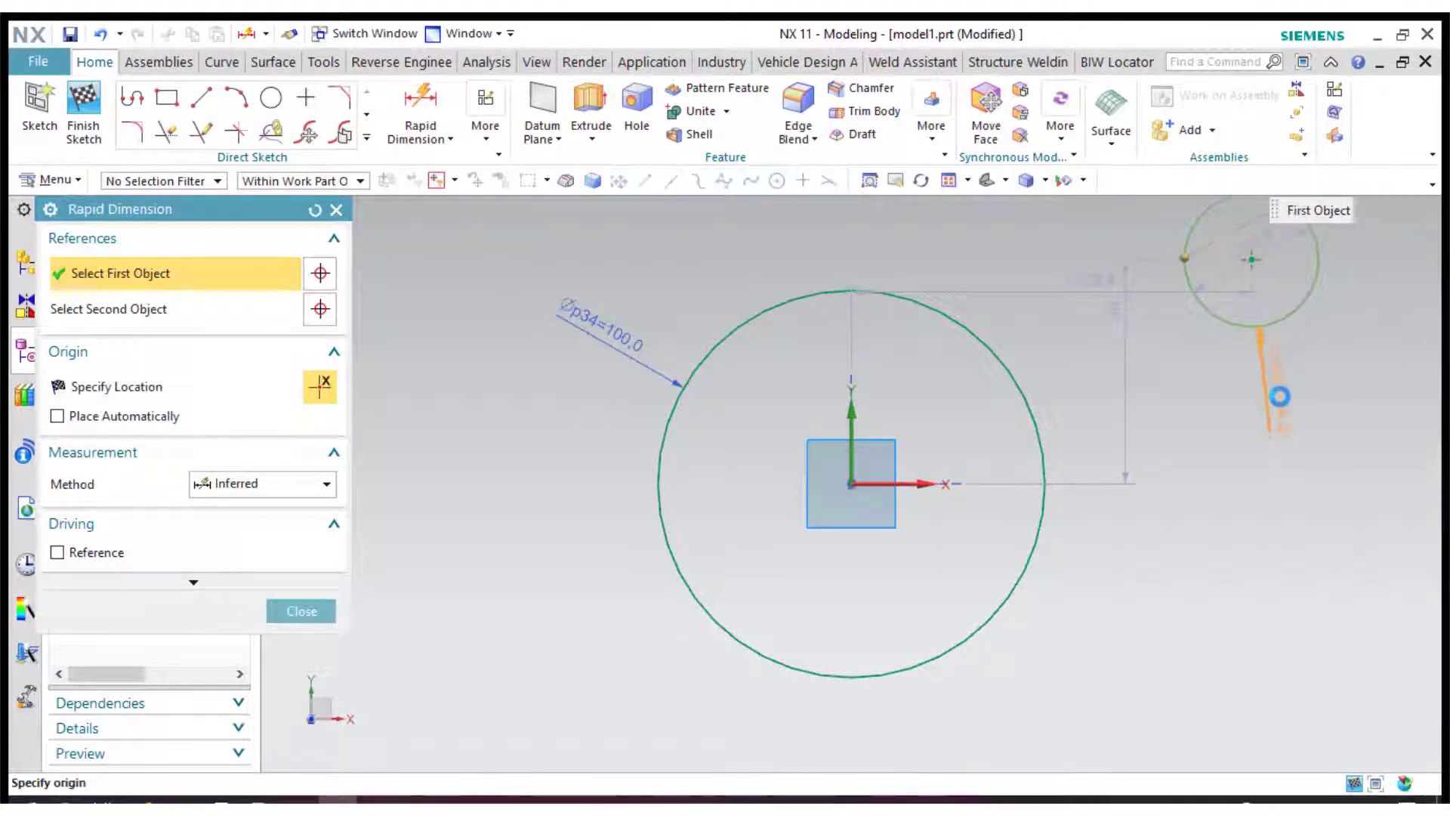
{"action": "left_click", "coordinate": [1279, 396]}
{"action": "double_click", "coordinate": [1280, 396]}
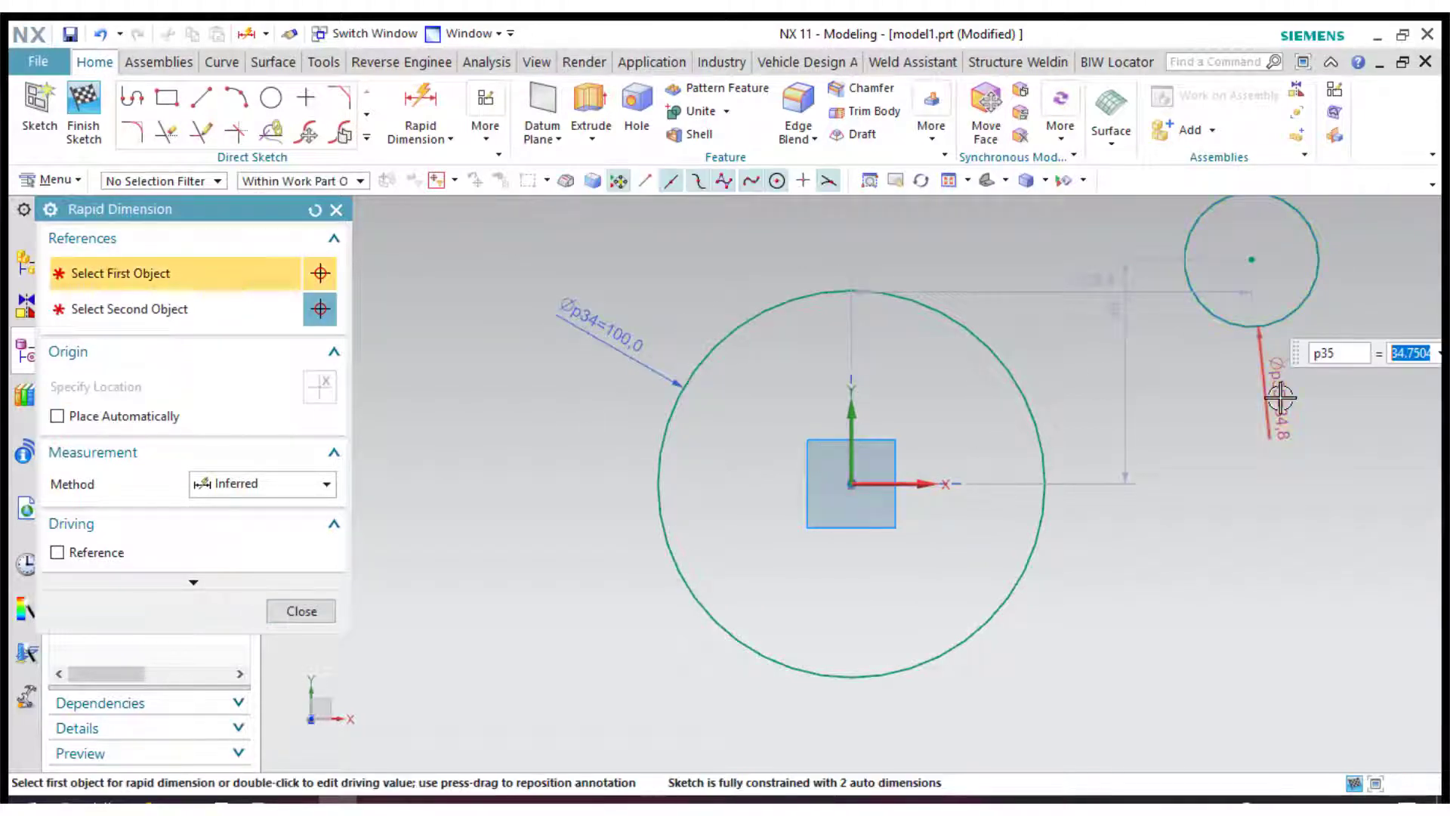
{"action": "type", "text": "48"}
{"action": "key", "text": "Return"}
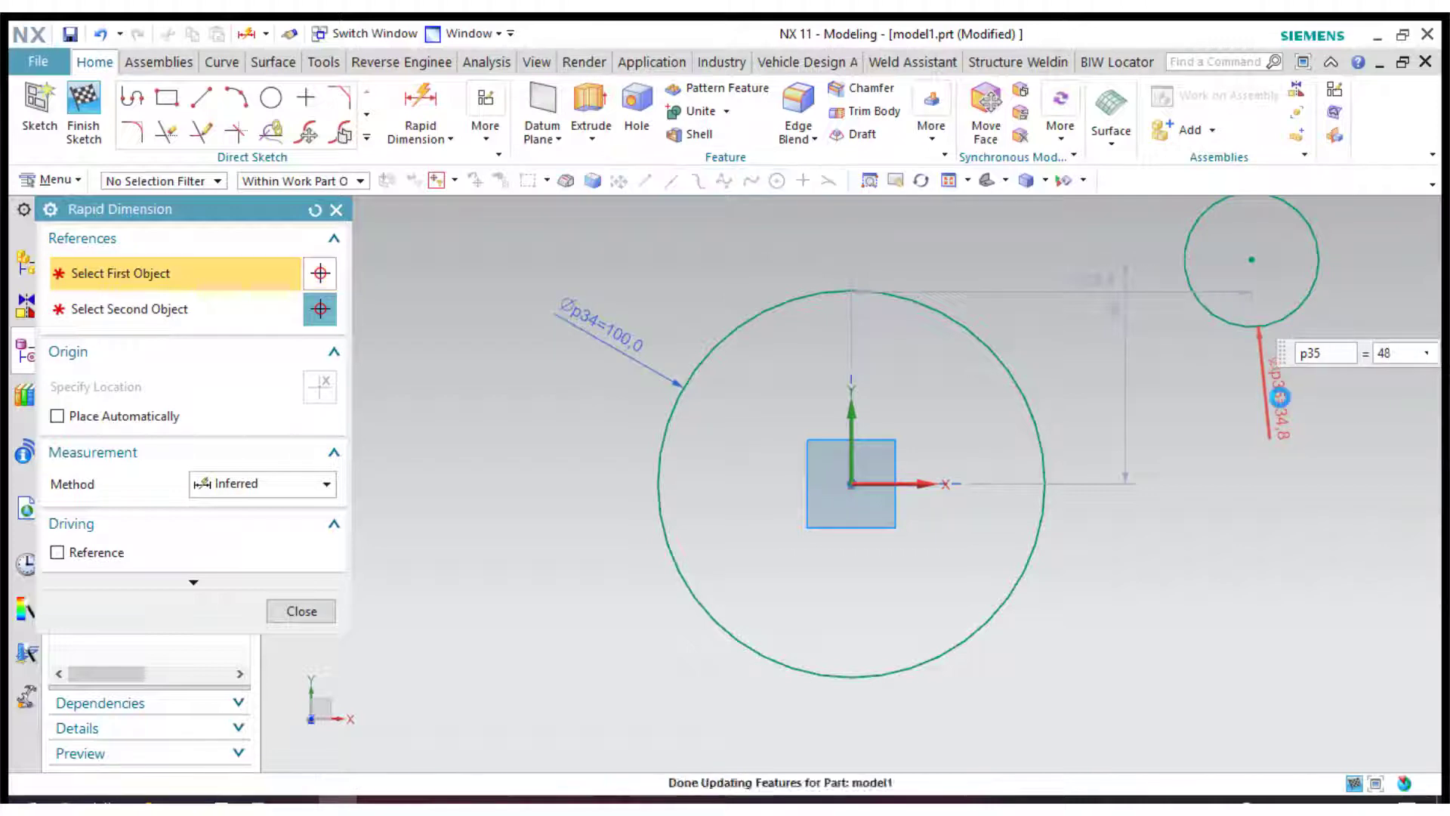
{"action": "left_click", "coordinate": [317, 617]}
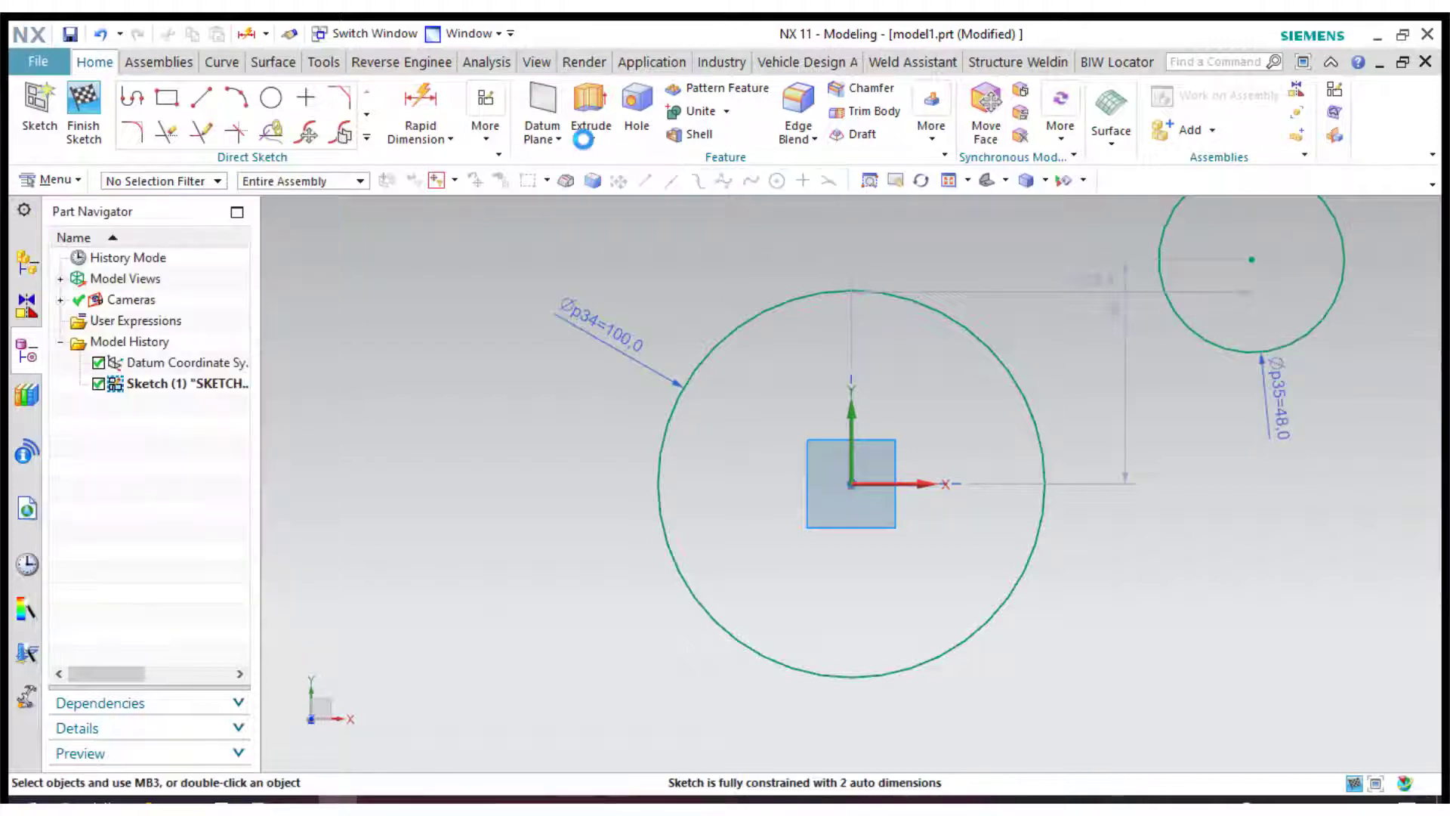
Constrain the 48 mm circle concentric with the 100 mm circle and convert it to a reference curve
{"action": "left_click", "coordinate": [486, 127]}
{"action": "left_click", "coordinate": [804, 191]}
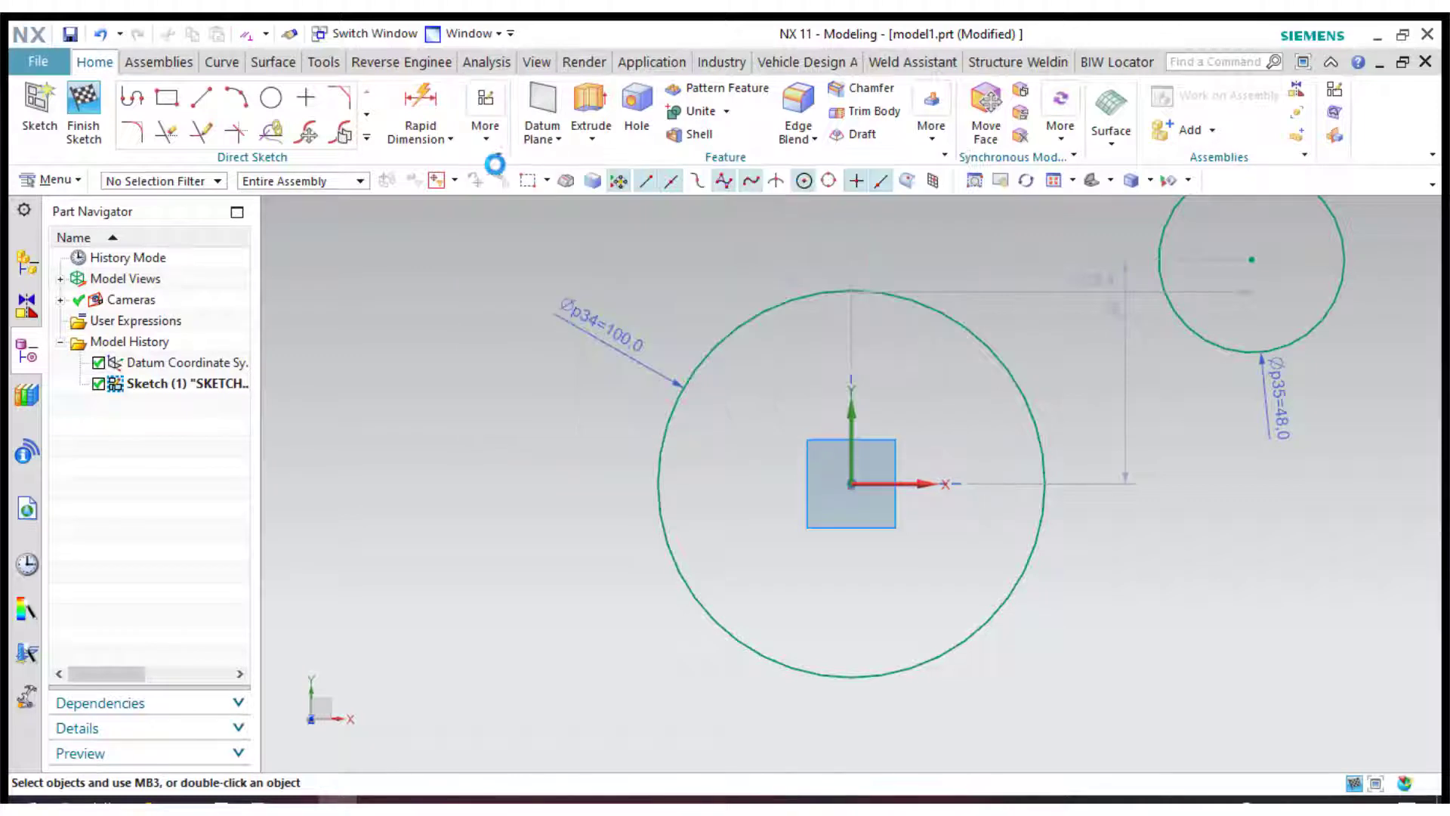
{"action": "left_click", "coordinate": [215, 317]}
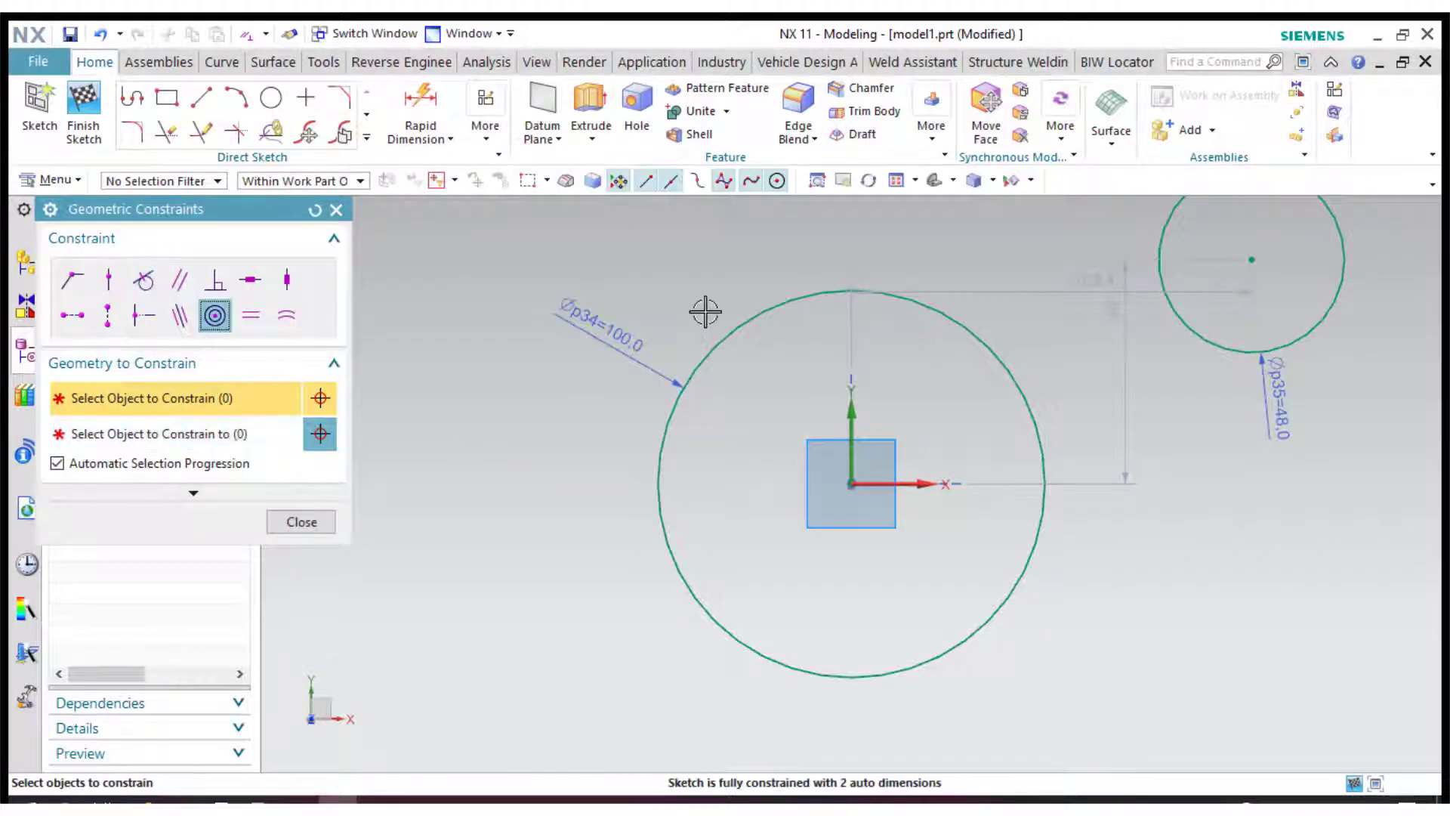
{"action": "left_click", "coordinate": [754, 323]}
{"action": "left_click", "coordinate": [1185, 327]}
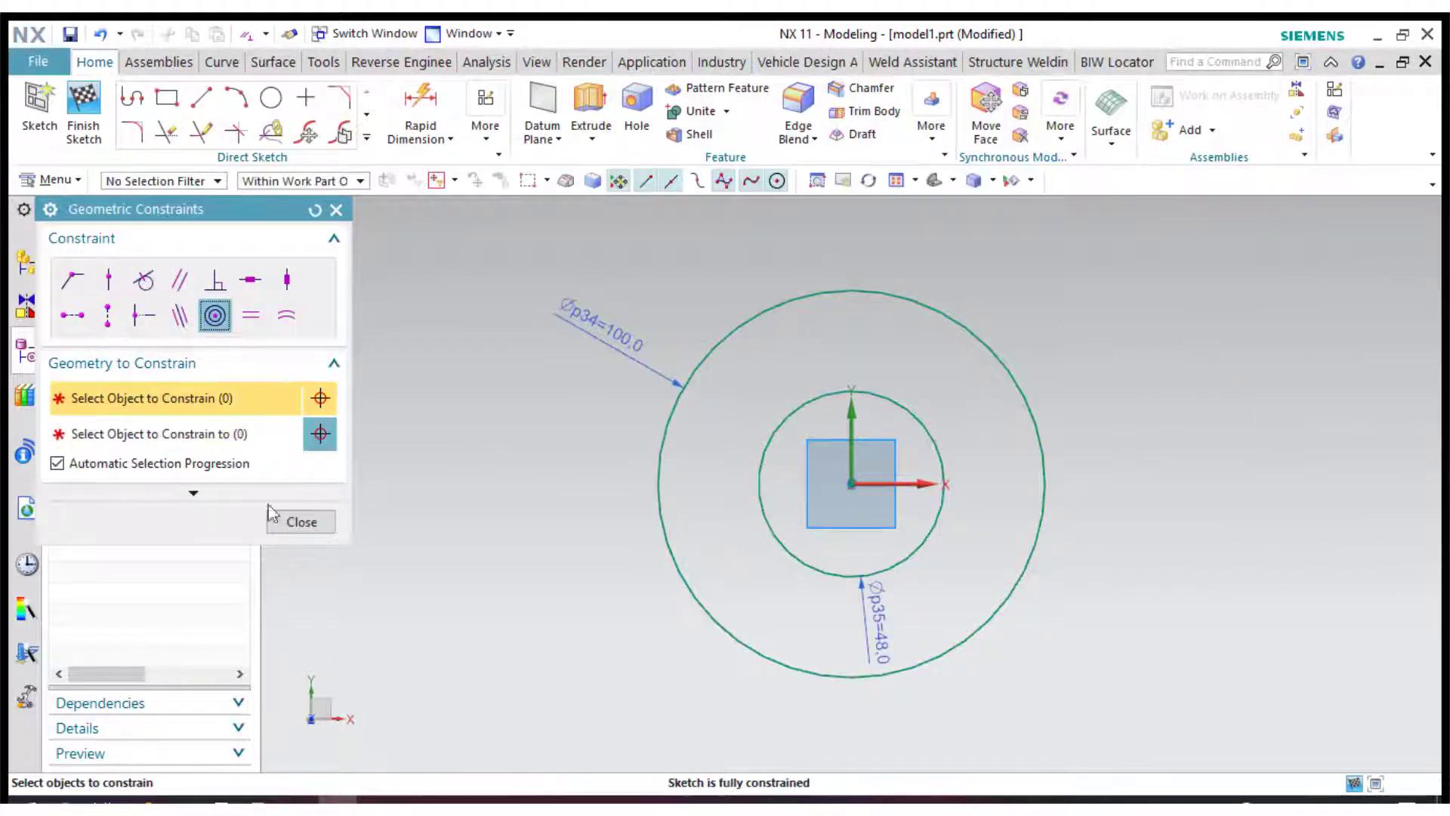
{"action": "left_click", "coordinate": [302, 522]}
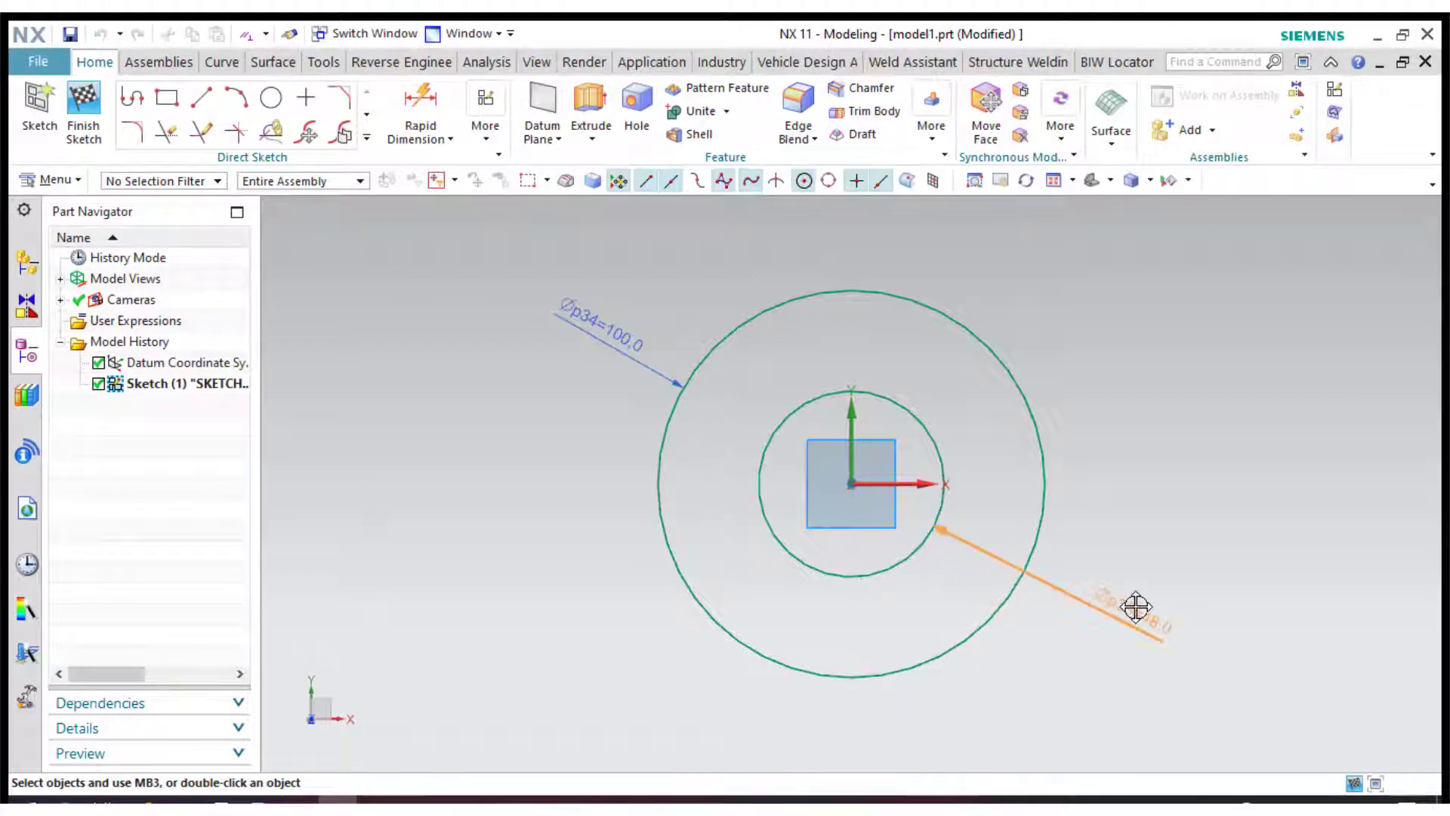
{"action": "right_click", "coordinate": [939, 425]}
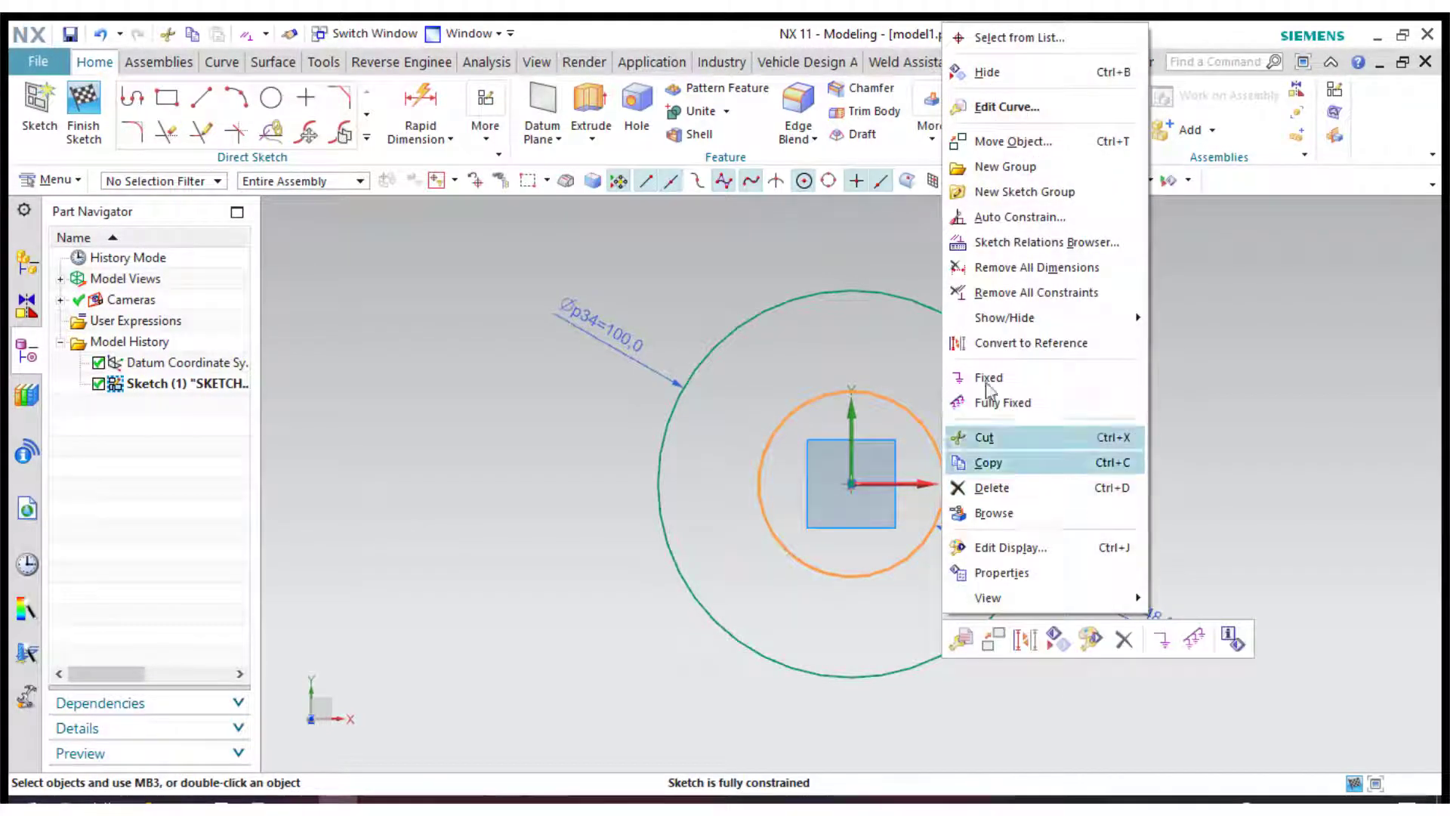
{"action": "left_click", "coordinate": [990, 341]}
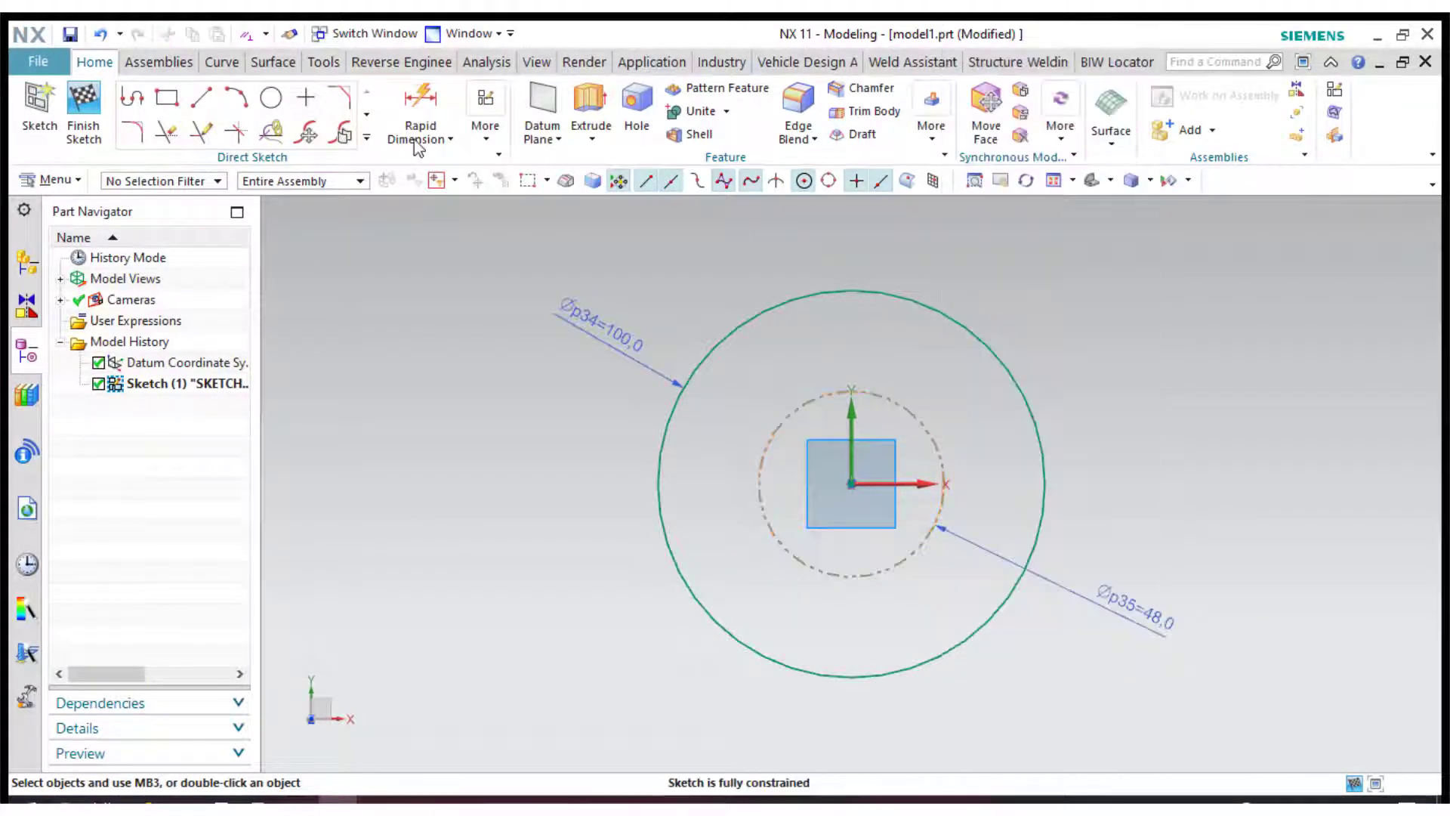
{"action": "left_click", "coordinate": [271, 98]}
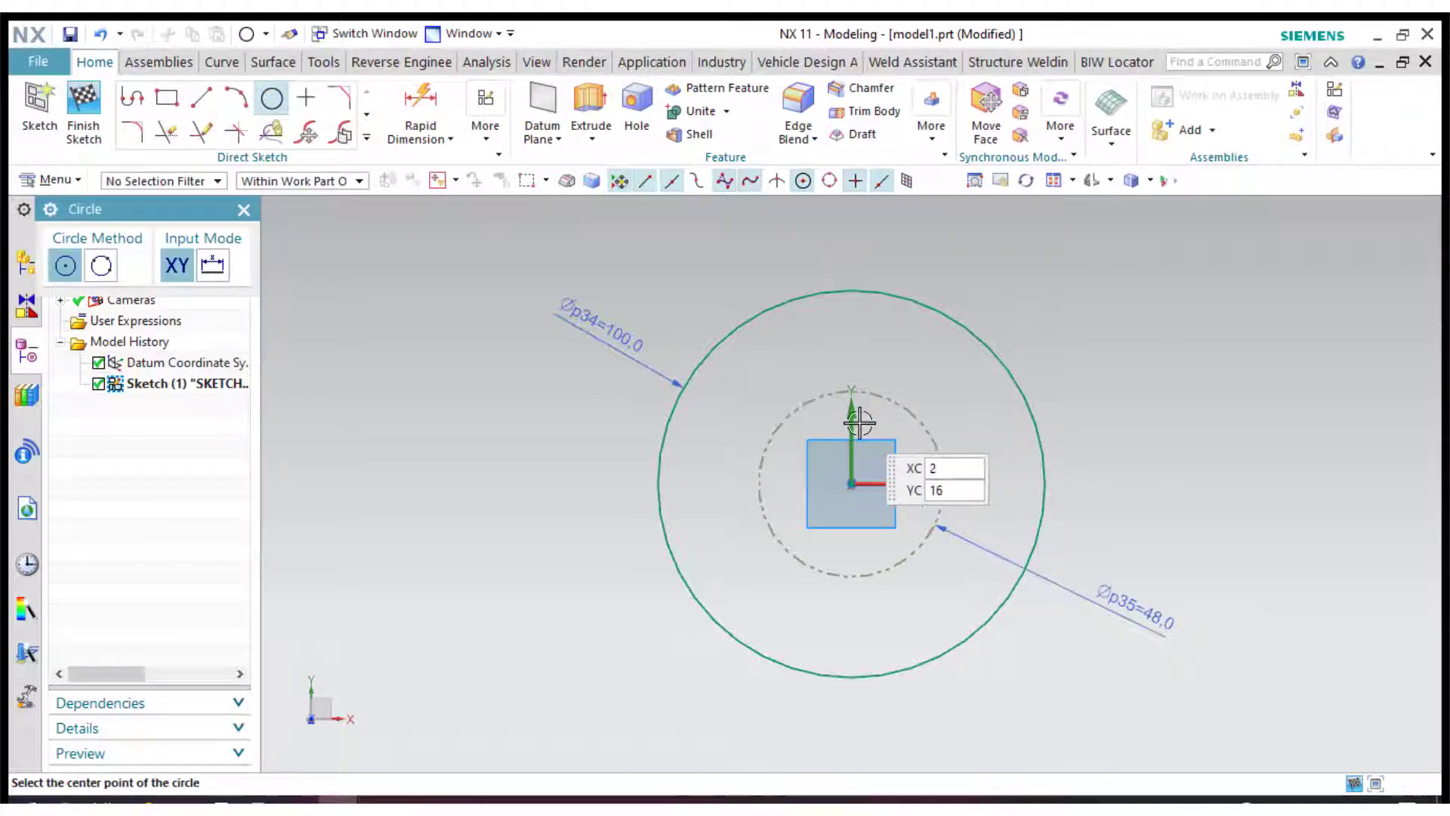
{"action": "left_click", "coordinate": [850, 391]}
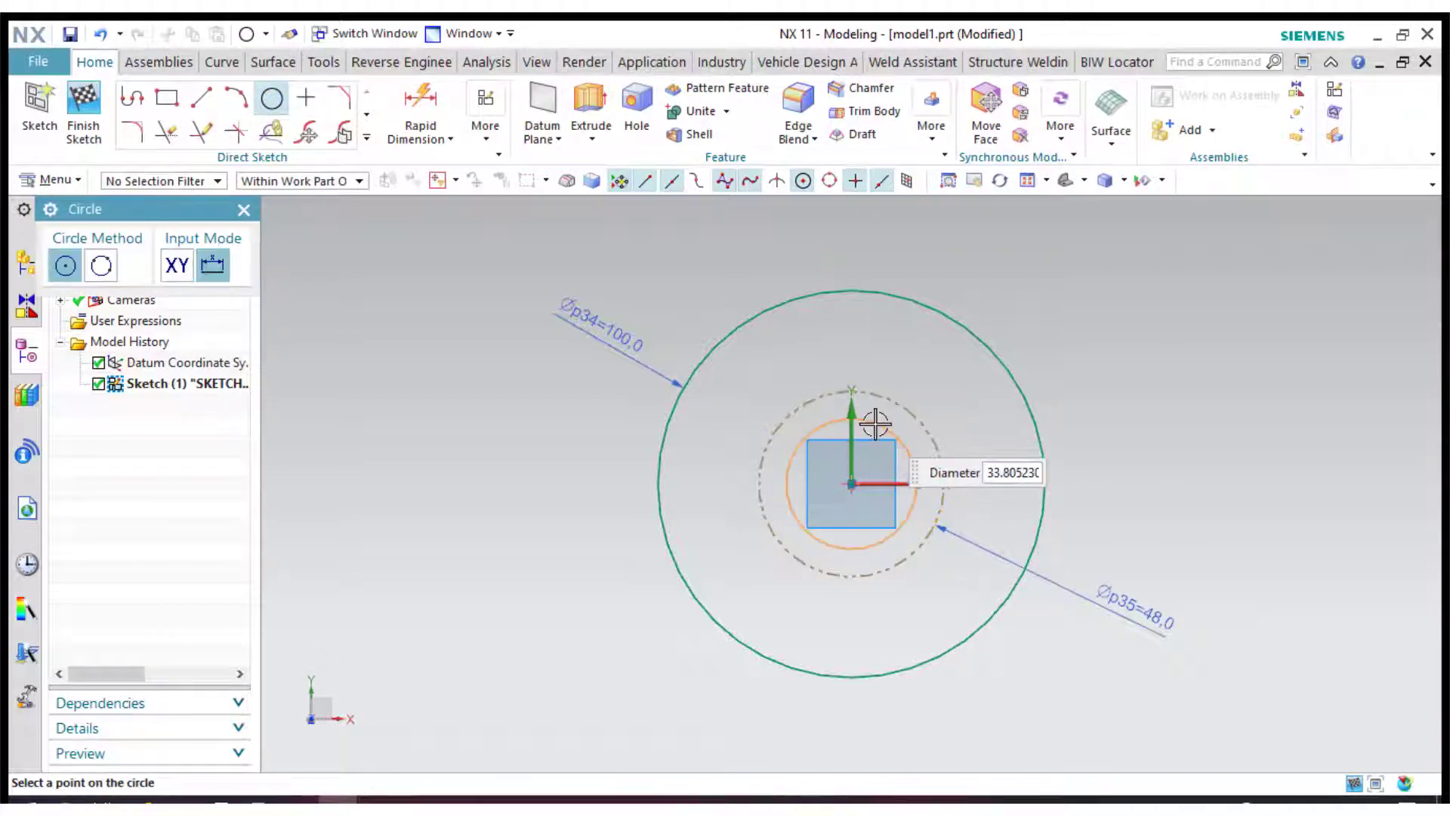
{"action": "left_click", "coordinate": [243, 209]}
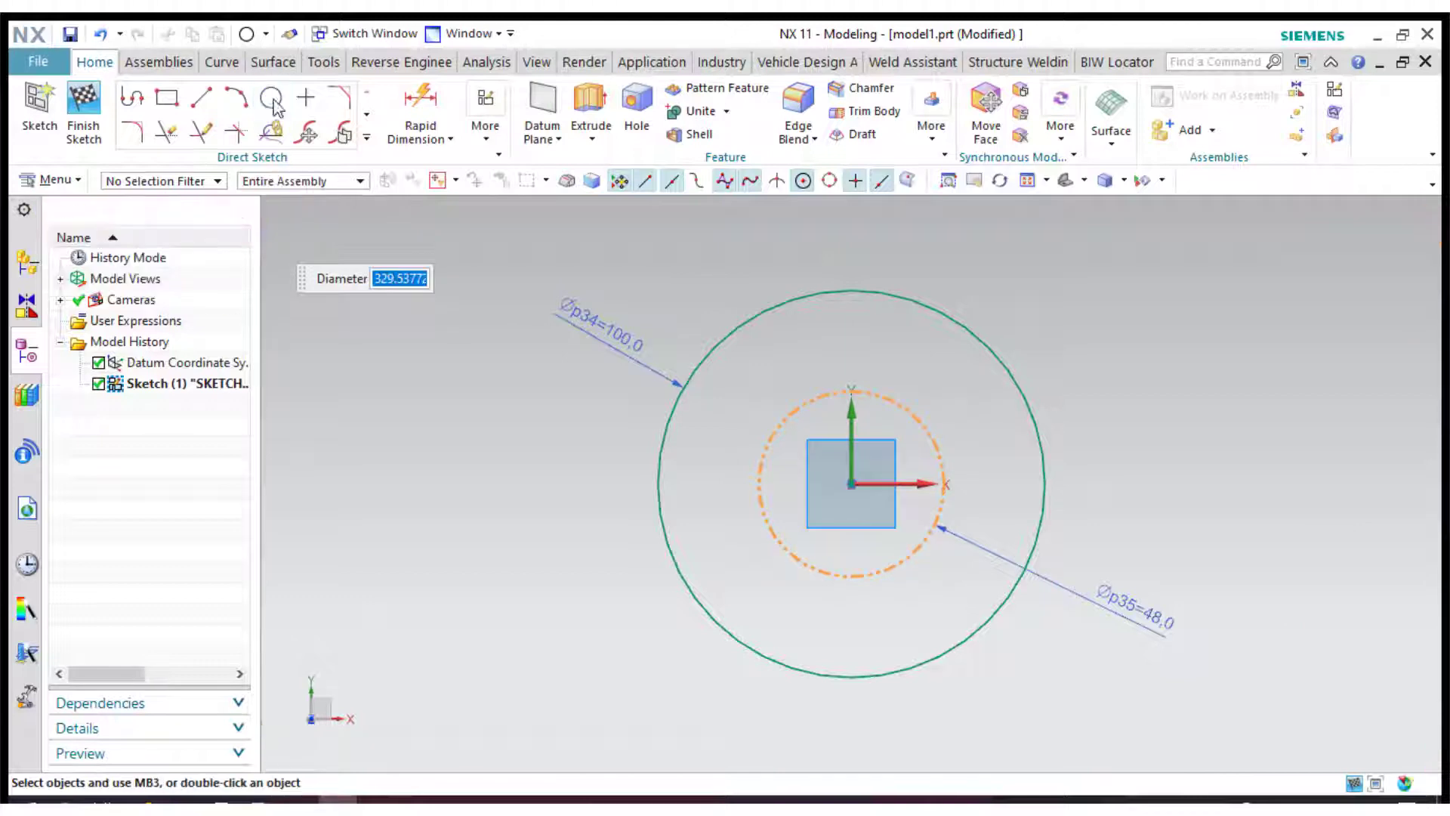
Draw a circle about 14 mm in diameter centred on the uppermost point of the 48 mm reference circle
{"action": "left_click", "coordinate": [273, 98]}
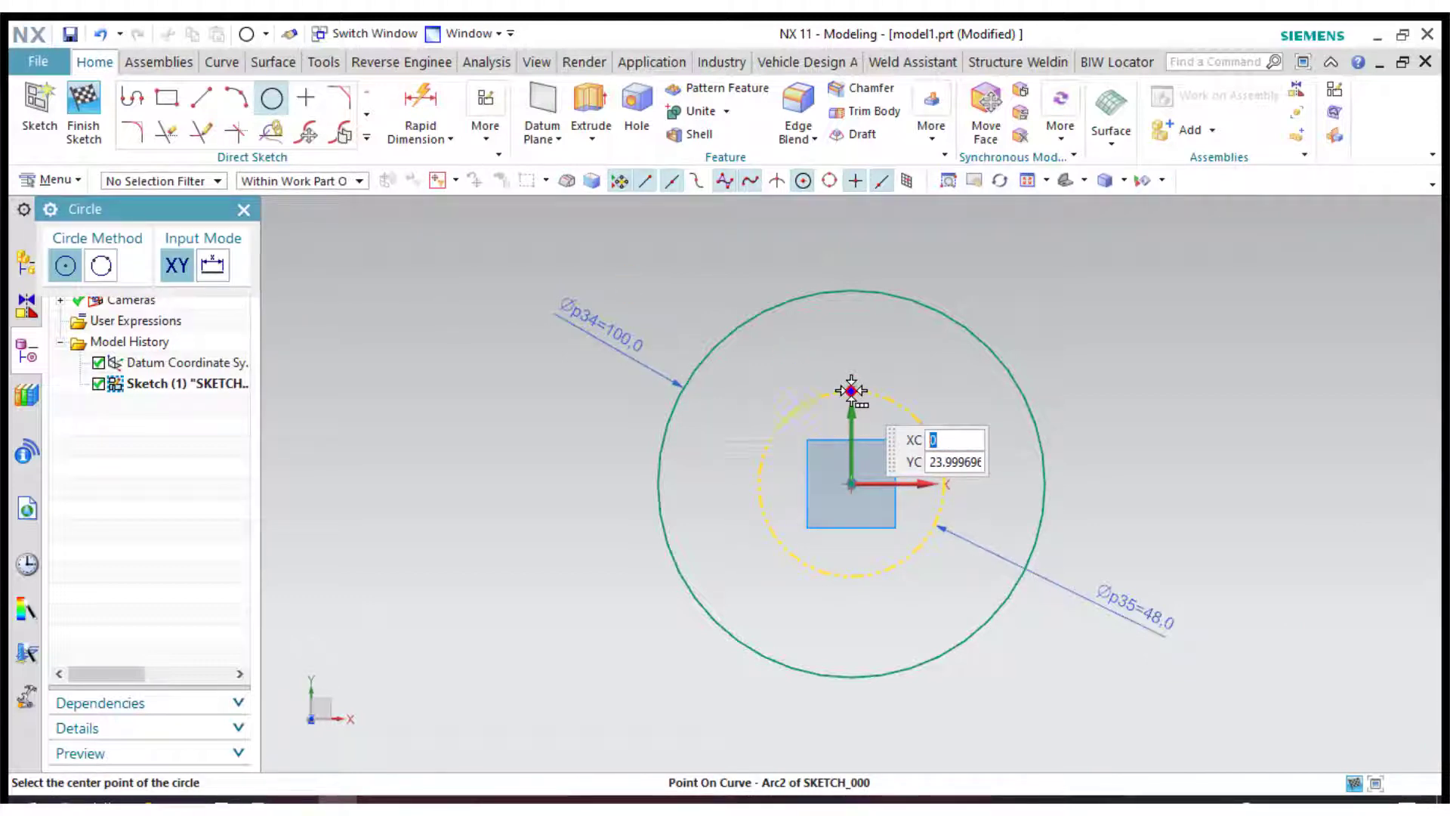
{"action": "left_click", "coordinate": [851, 391]}
{"action": "left_click", "coordinate": [941, 411]}
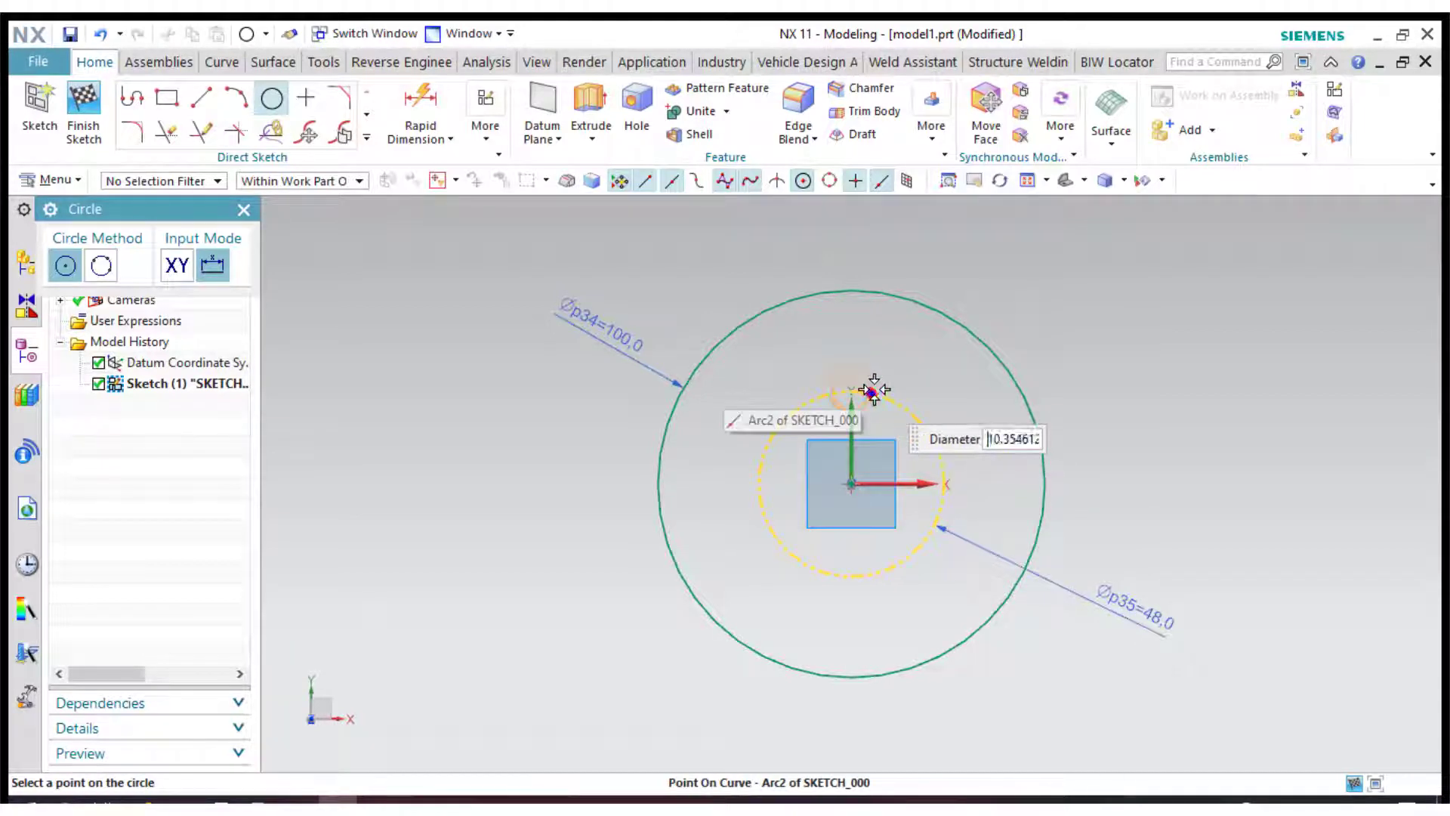
{"action": "left_click", "coordinate": [865, 385]}
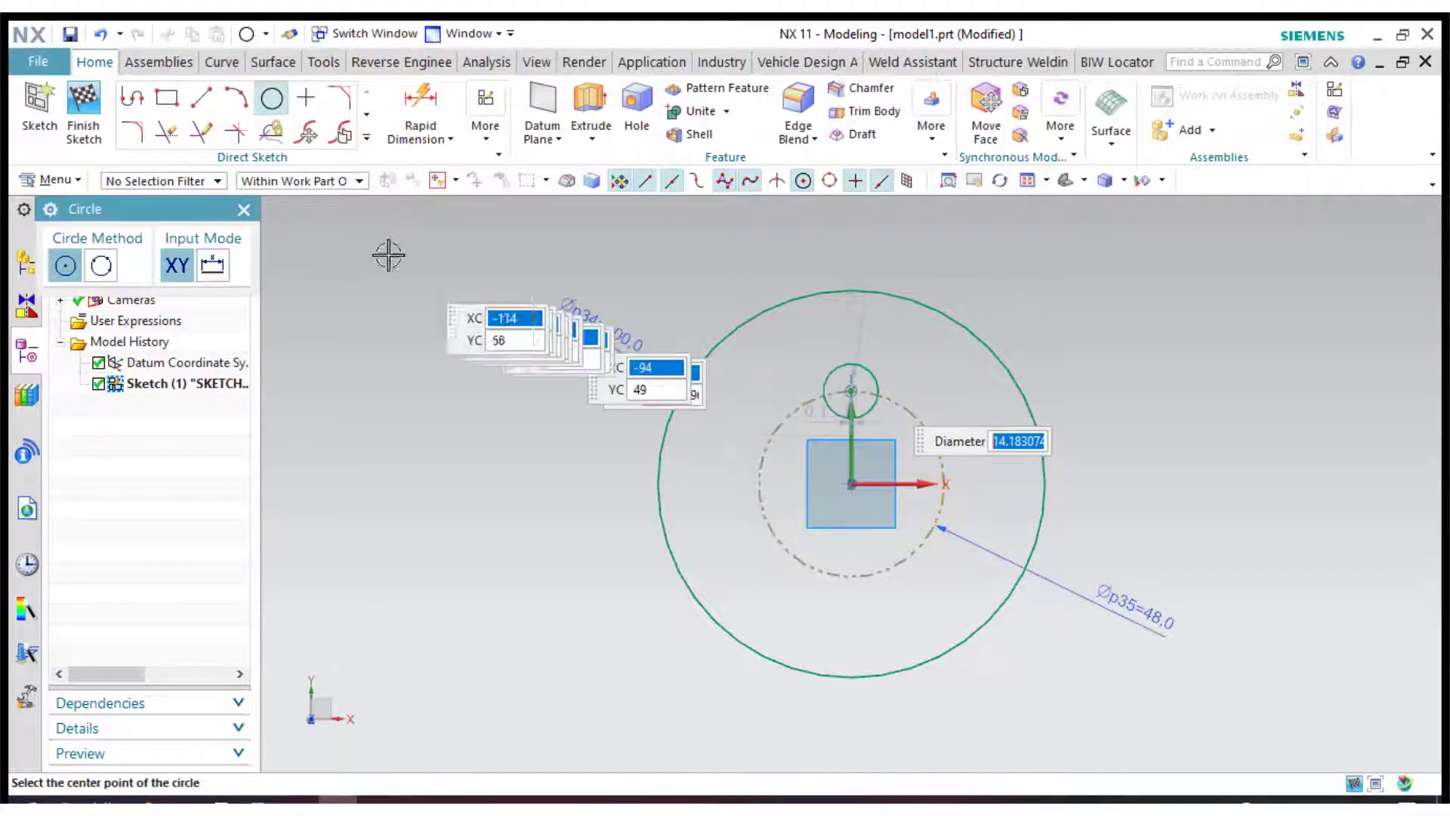
{"action": "key", "text": "Escape"}
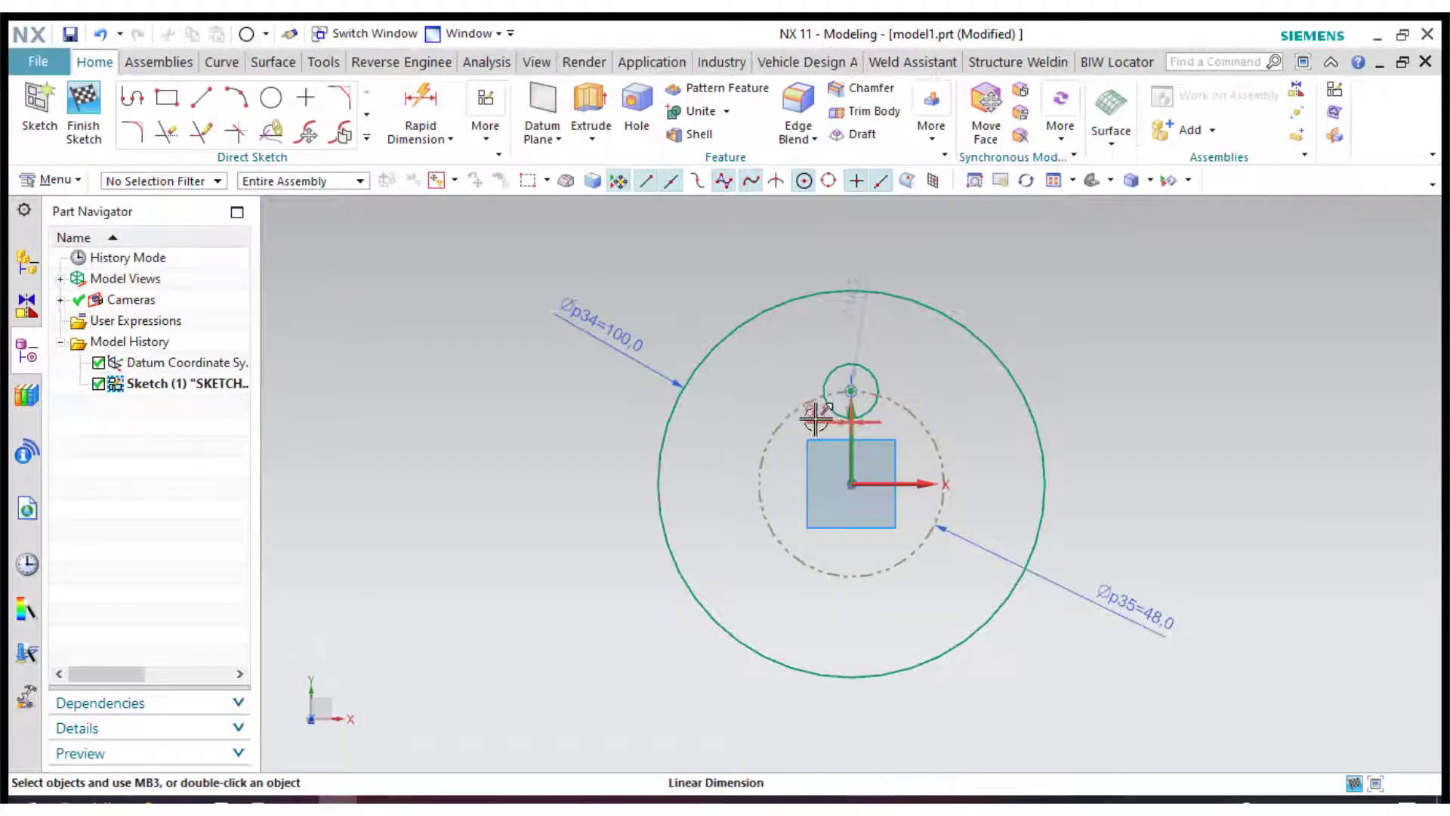
Move the small circle's horizontal offset dimension below the sketch and set the offset from the Y axis to 0 mm
{"action": "left_click", "coordinate": [821, 688]}
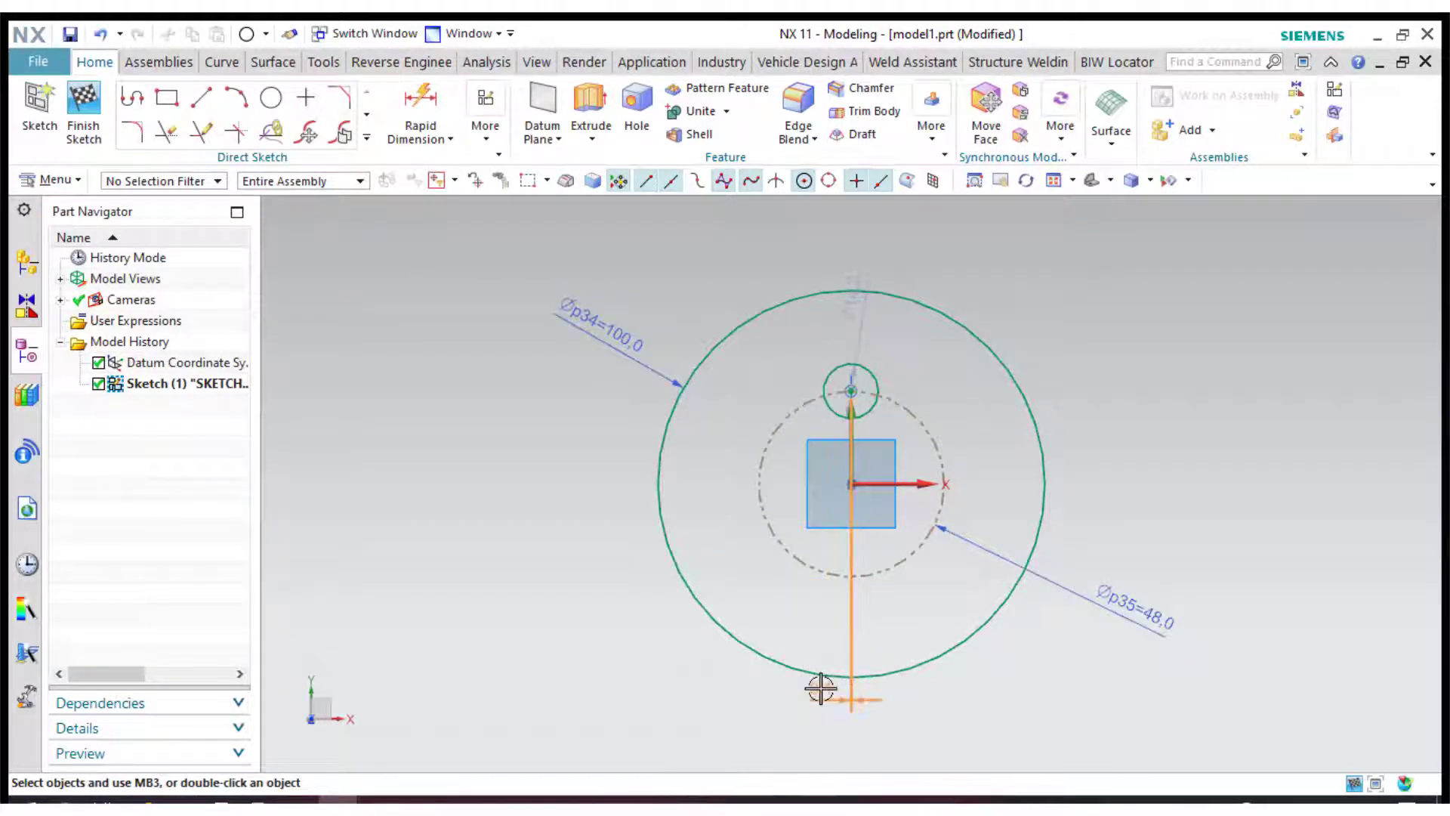
{"action": "double_click", "coordinate": [821, 688]}
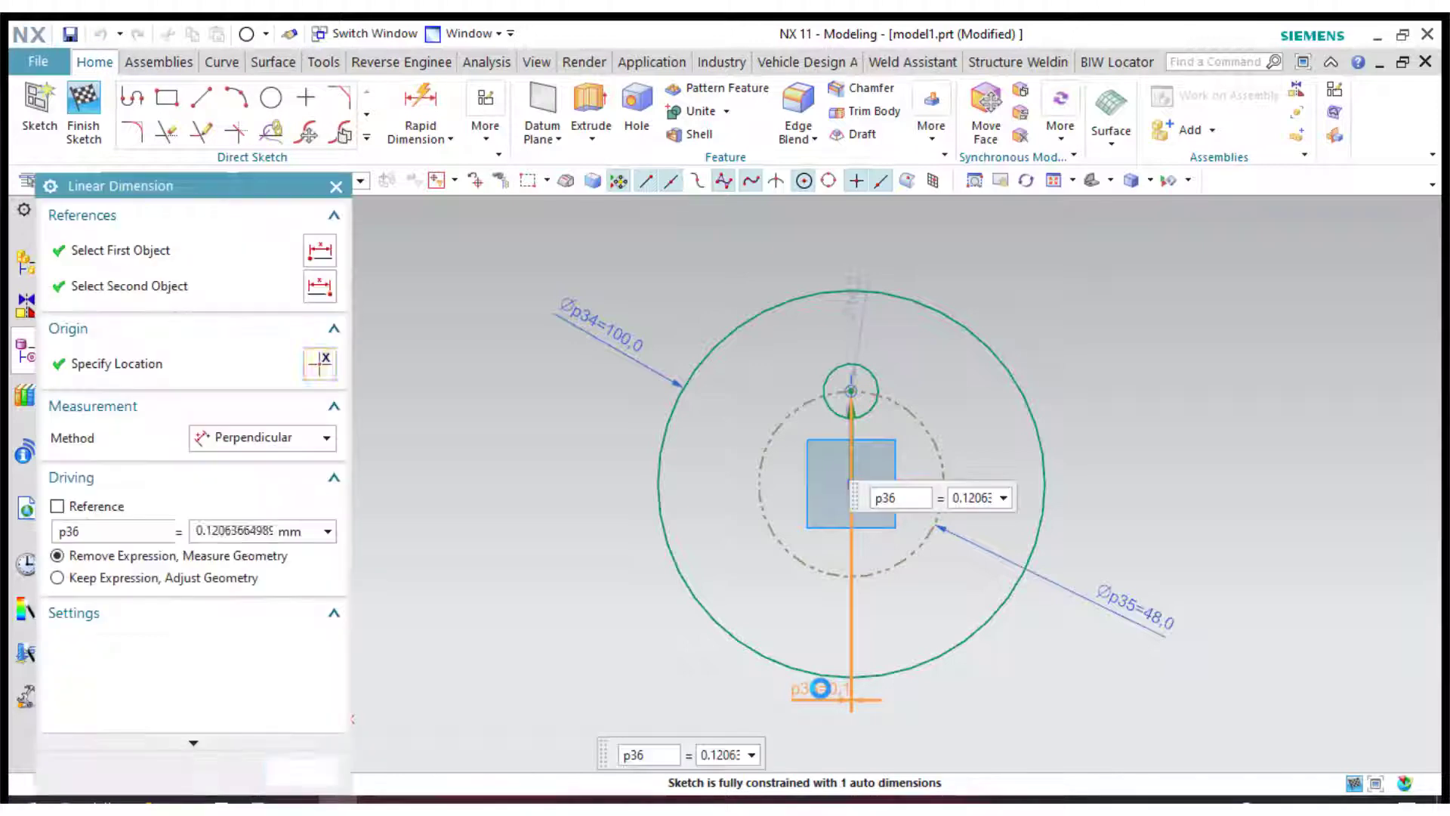
{"action": "type", "text": "0"}
{"action": "key", "text": "Return"}
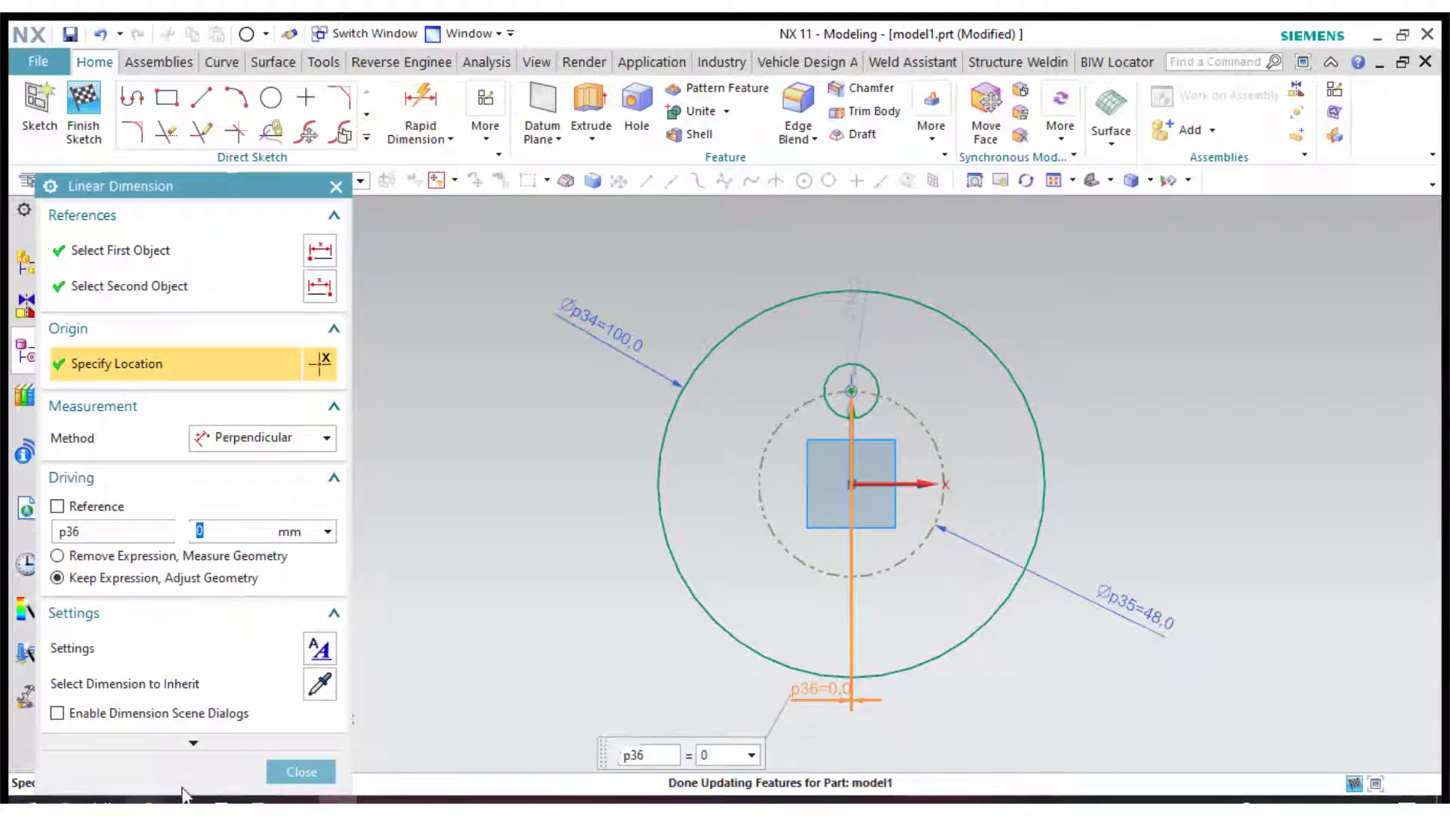
{"action": "left_click", "coordinate": [301, 776]}
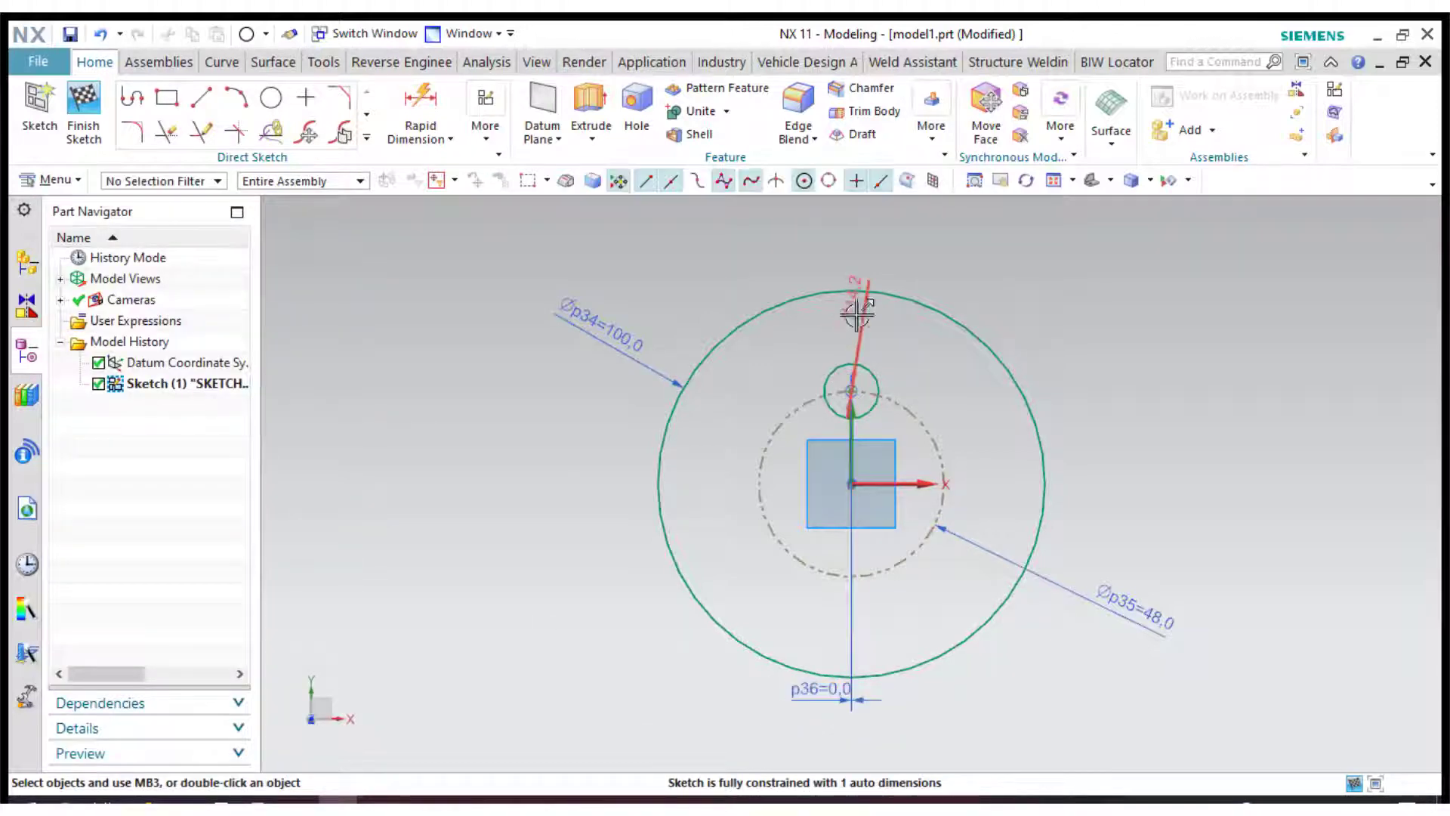
Move the small circle's diameter dimension clear of the geometry and set the diameter to 26 mm
{"action": "left_click_drag", "start_coordinate": [1013, 348], "coordinate": [1095, 344]}
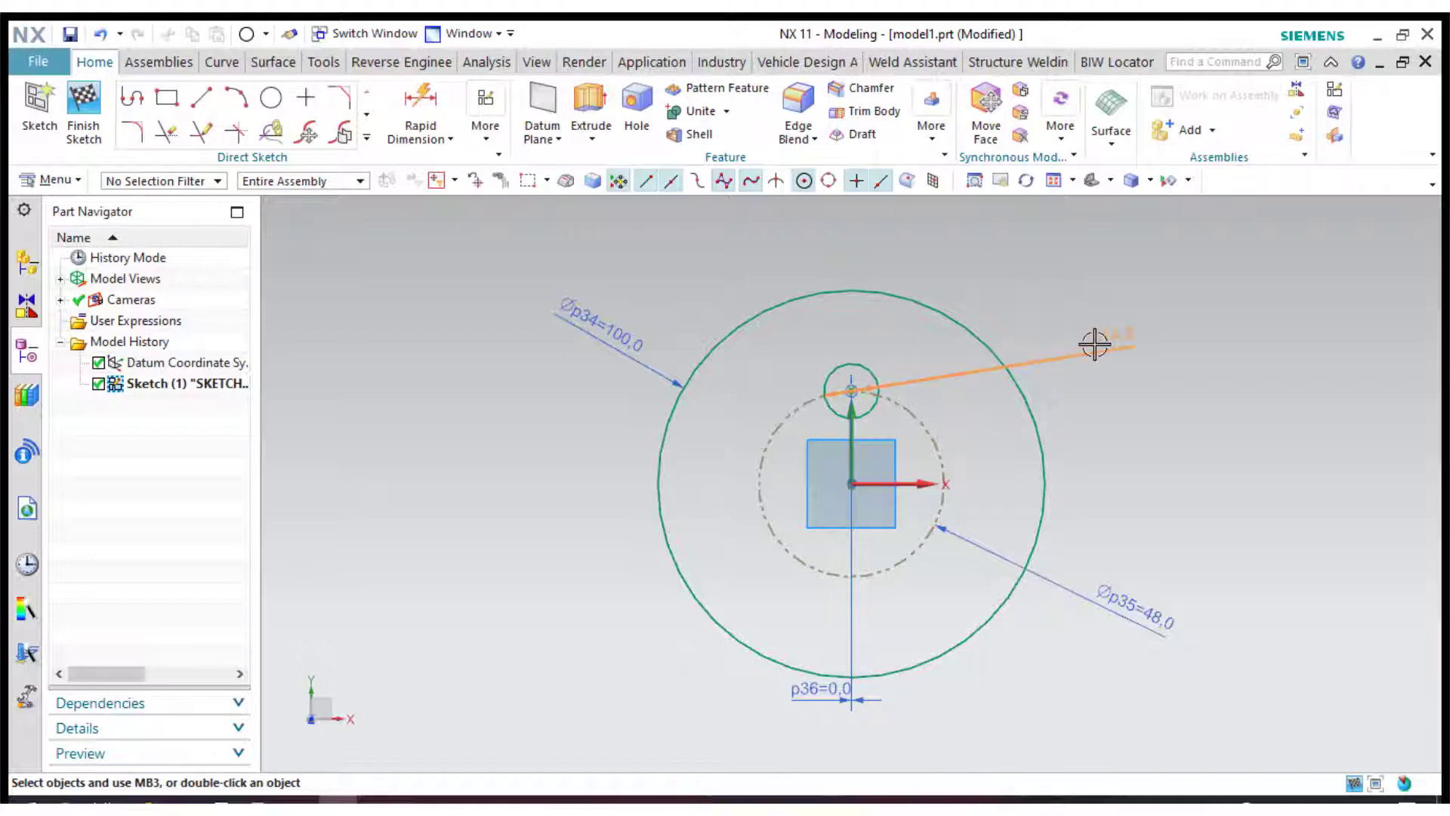
{"action": "double_click", "coordinate": [1095, 343]}
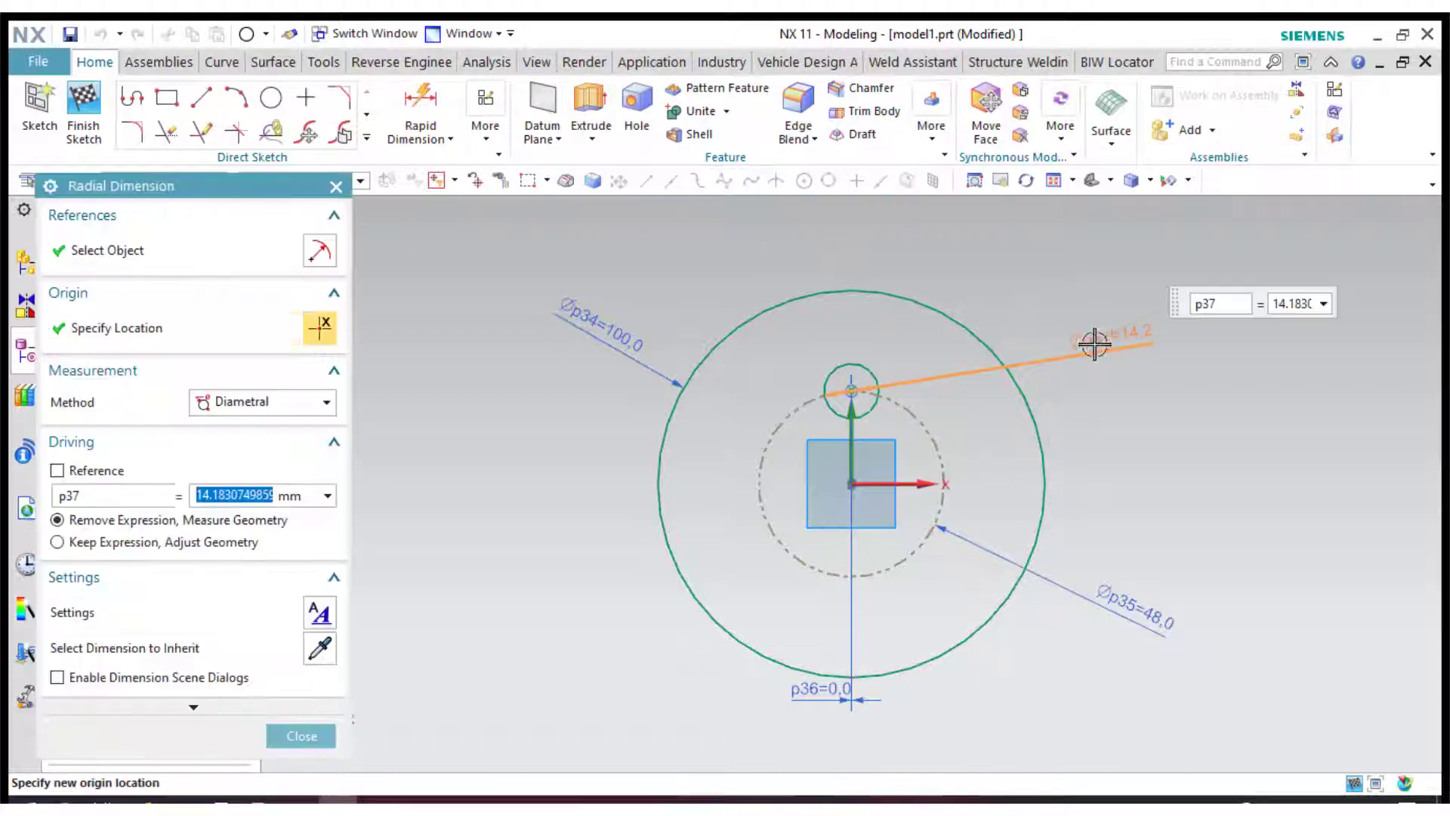
{"action": "type", "text": "2"}
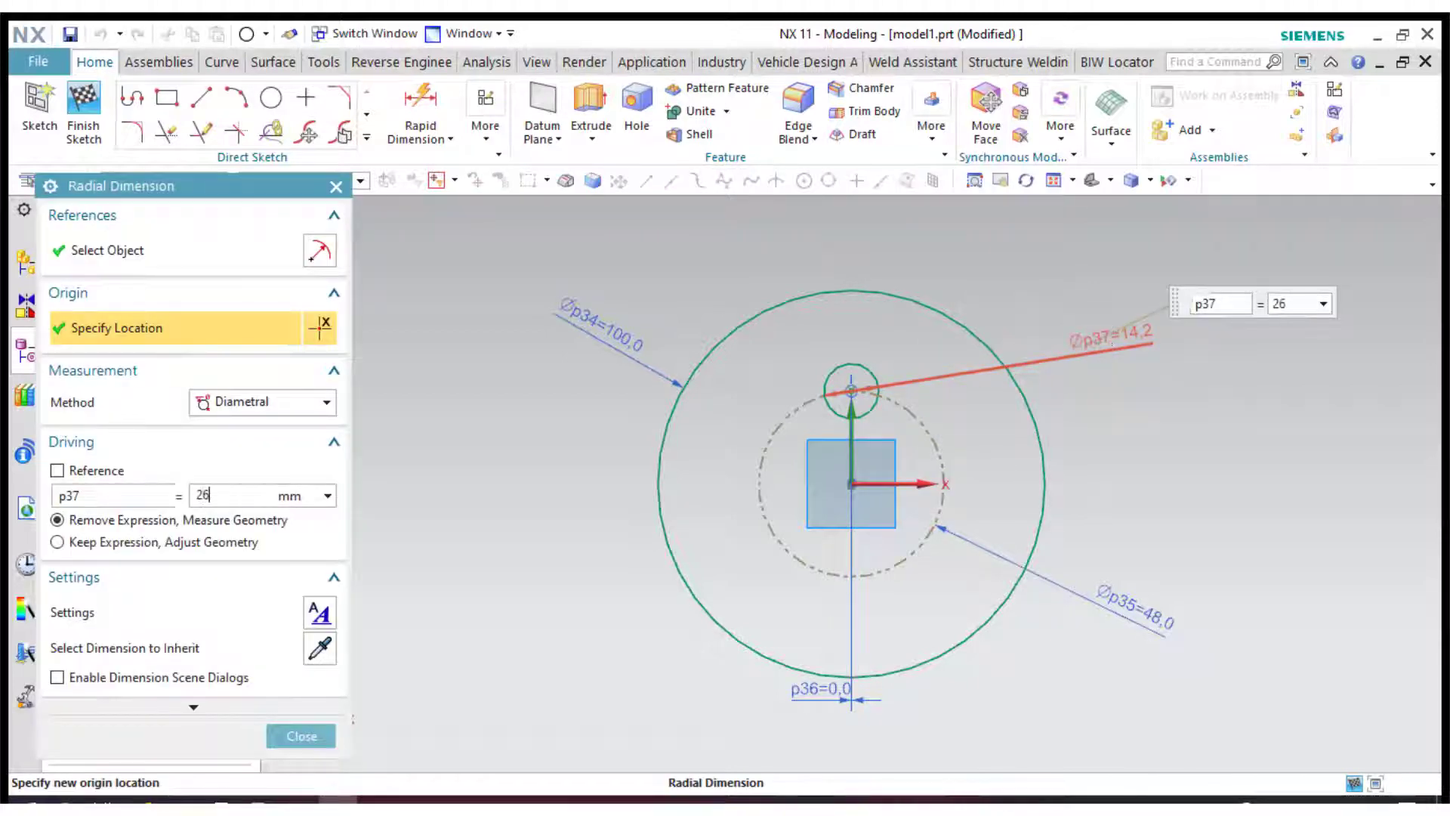
{"action": "type", "text": "6"}
{"action": "key", "text": "Return"}
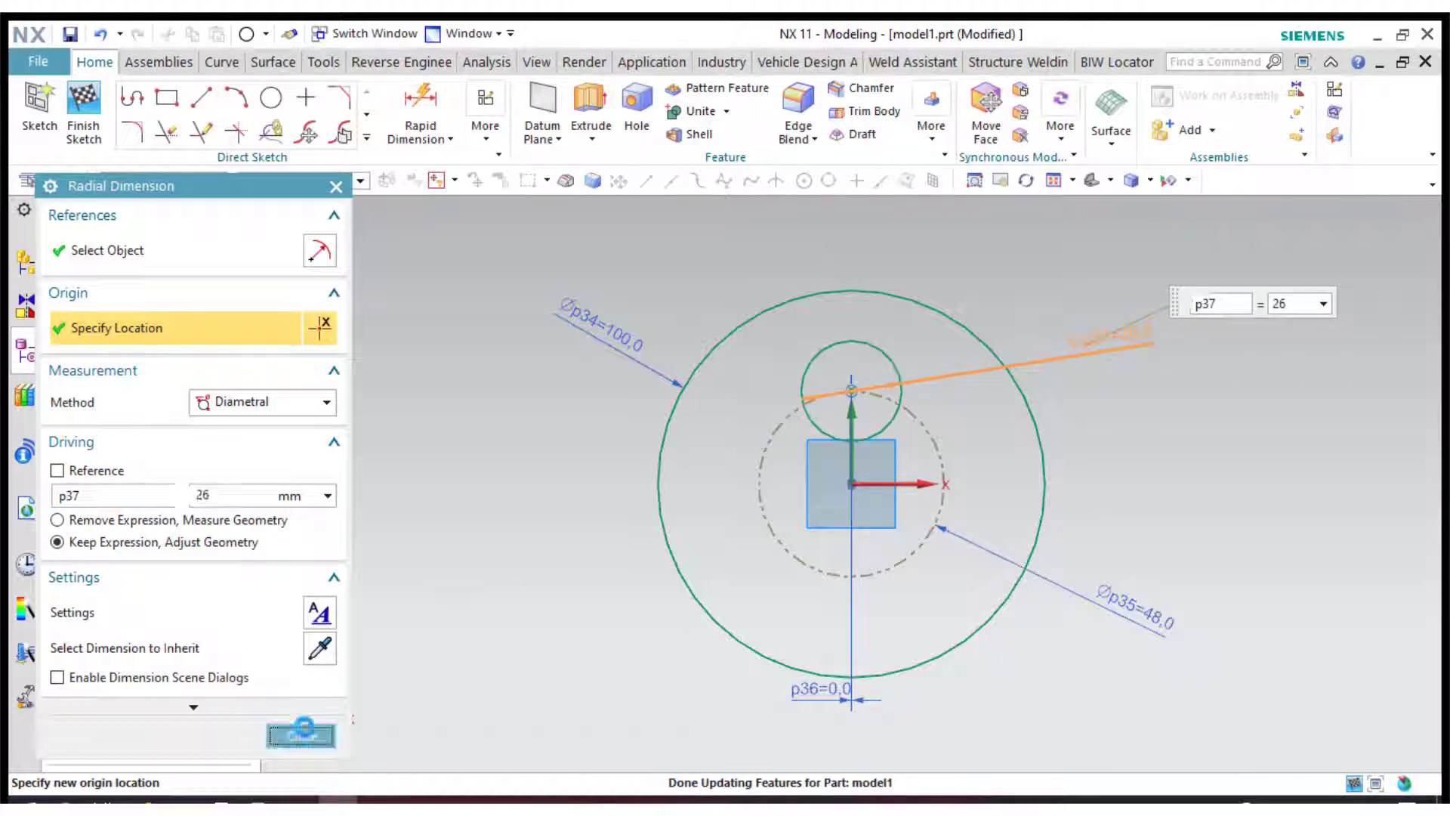
Draw a separate circle about 30 mm in diameter outside the 100 mm circle, up and to its left
{"action": "left_click", "coordinate": [302, 733]}
{"action": "left_click", "coordinate": [272, 98]}
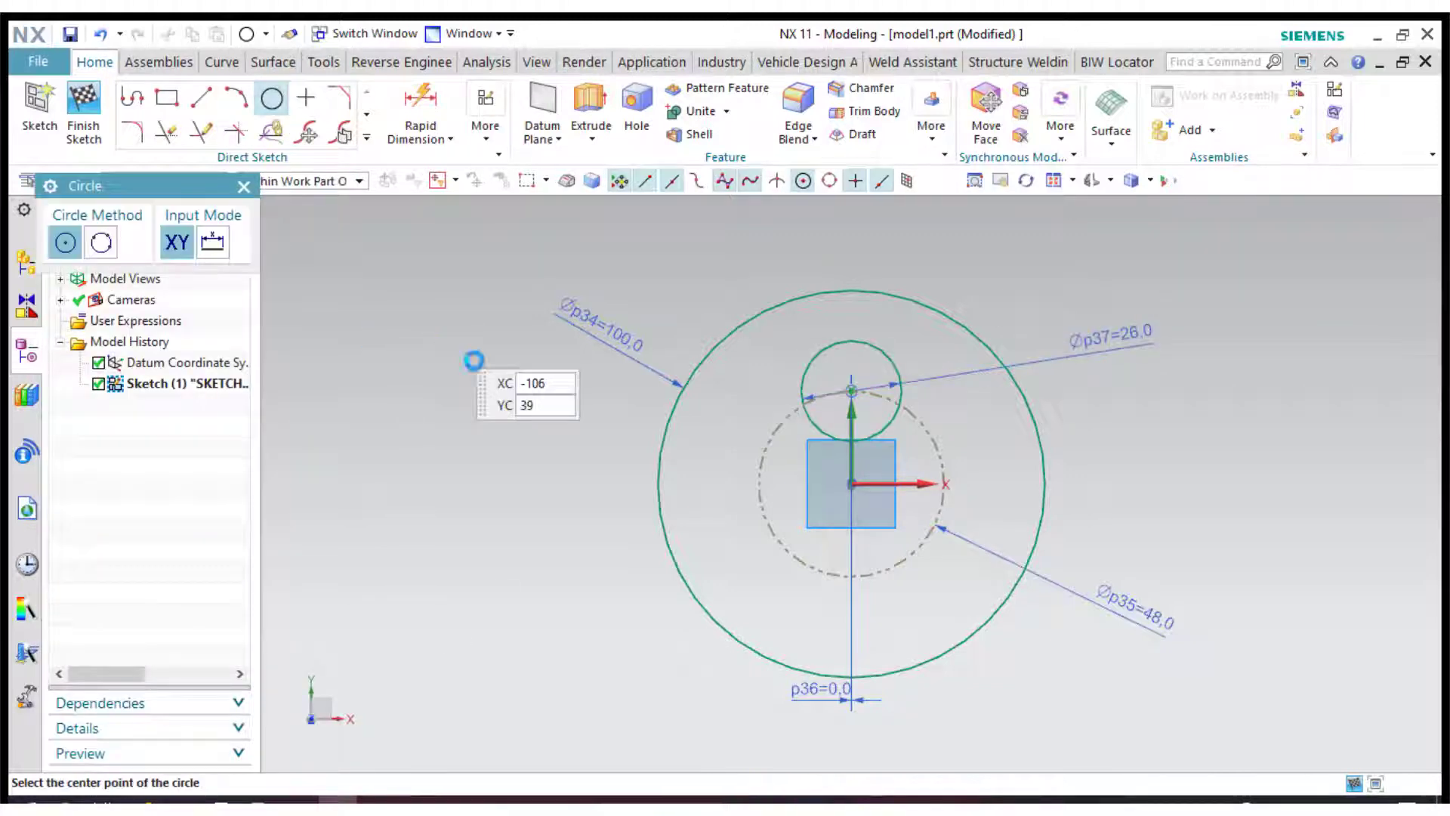
{"action": "left_click", "coordinate": [442, 334]}
{"action": "key", "text": "Return"}
{"action": "left_click", "coordinate": [243, 186]}
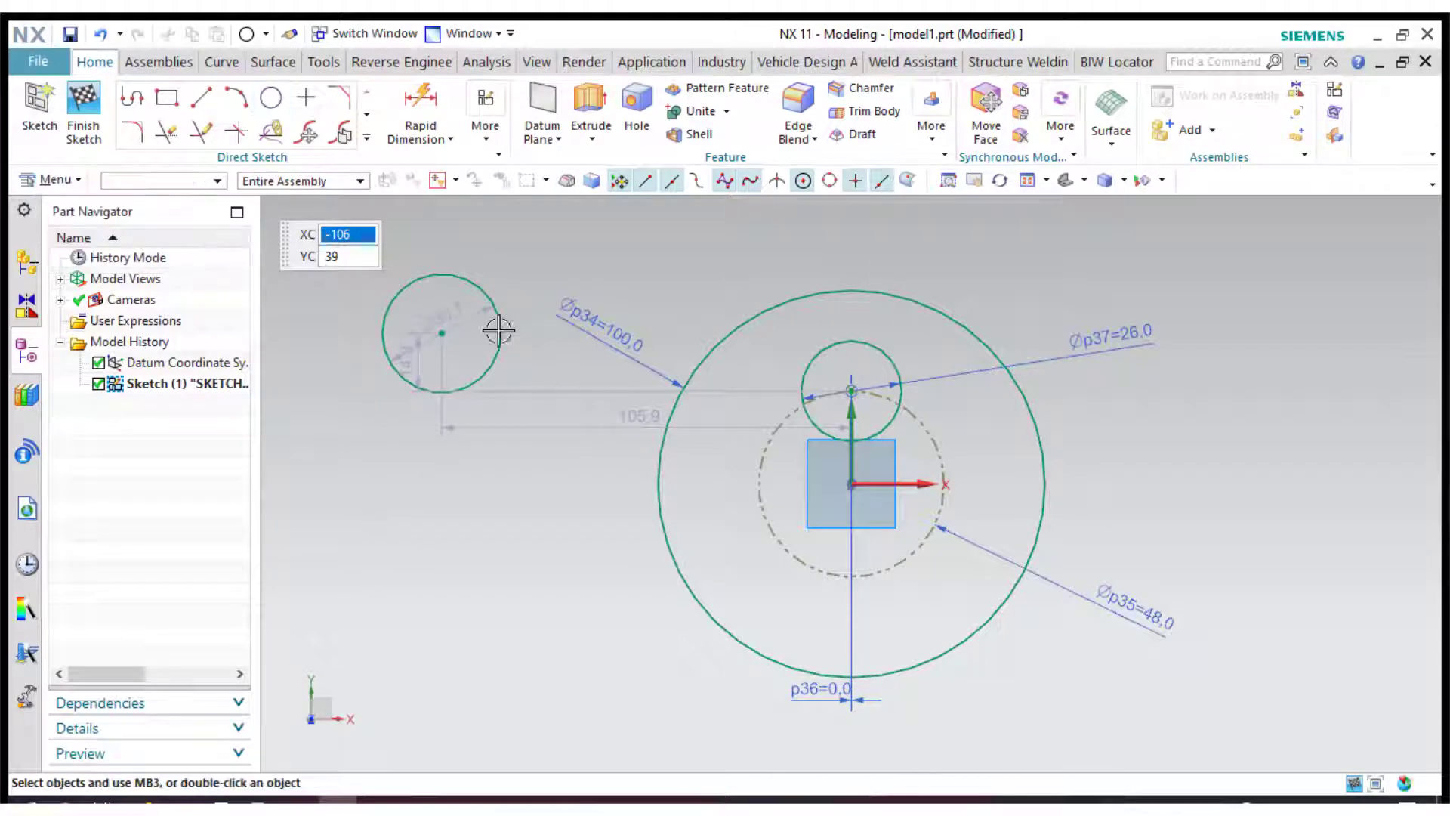
Move the new circle's diameter dimension clear of the geometry and set the diameter to 36 mm
{"action": "mouse_move", "coordinate": [532, 284]}
{"action": "left_mouse_down"}
{"action": "mouse_move", "coordinate": [570, 239]}
{"action": "mouse_move", "coordinate": [572, 254]}
{"action": "left_mouse_up"}
{"action": "double_click", "coordinate": [572, 255]}
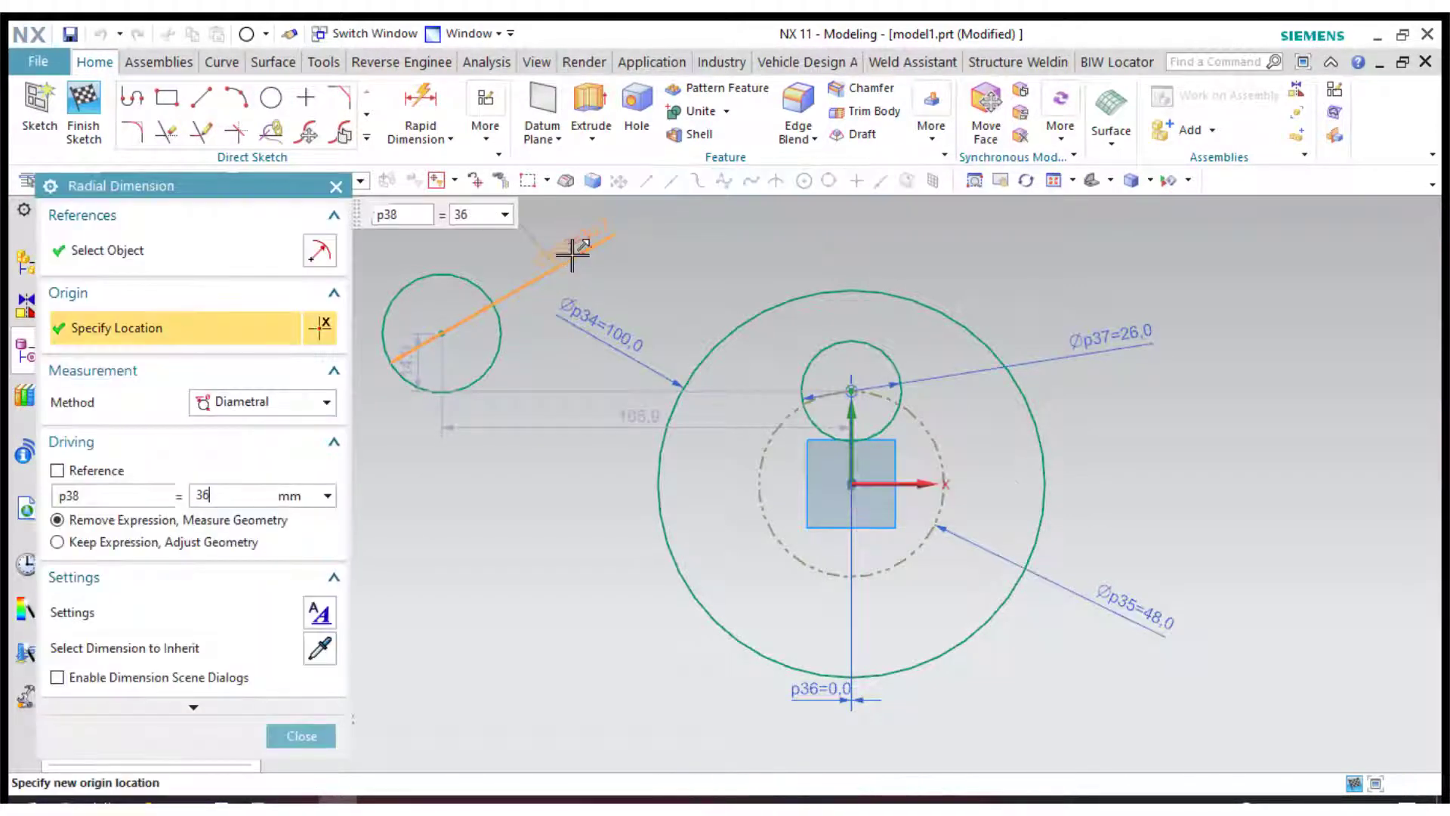
{"action": "left_click", "coordinate": [301, 736]}
Constrain the 36 mm circle concentric with the 26 mm circle
{"action": "left_click", "coordinate": [491, 141]}
{"action": "left_click", "coordinate": [793, 180]}
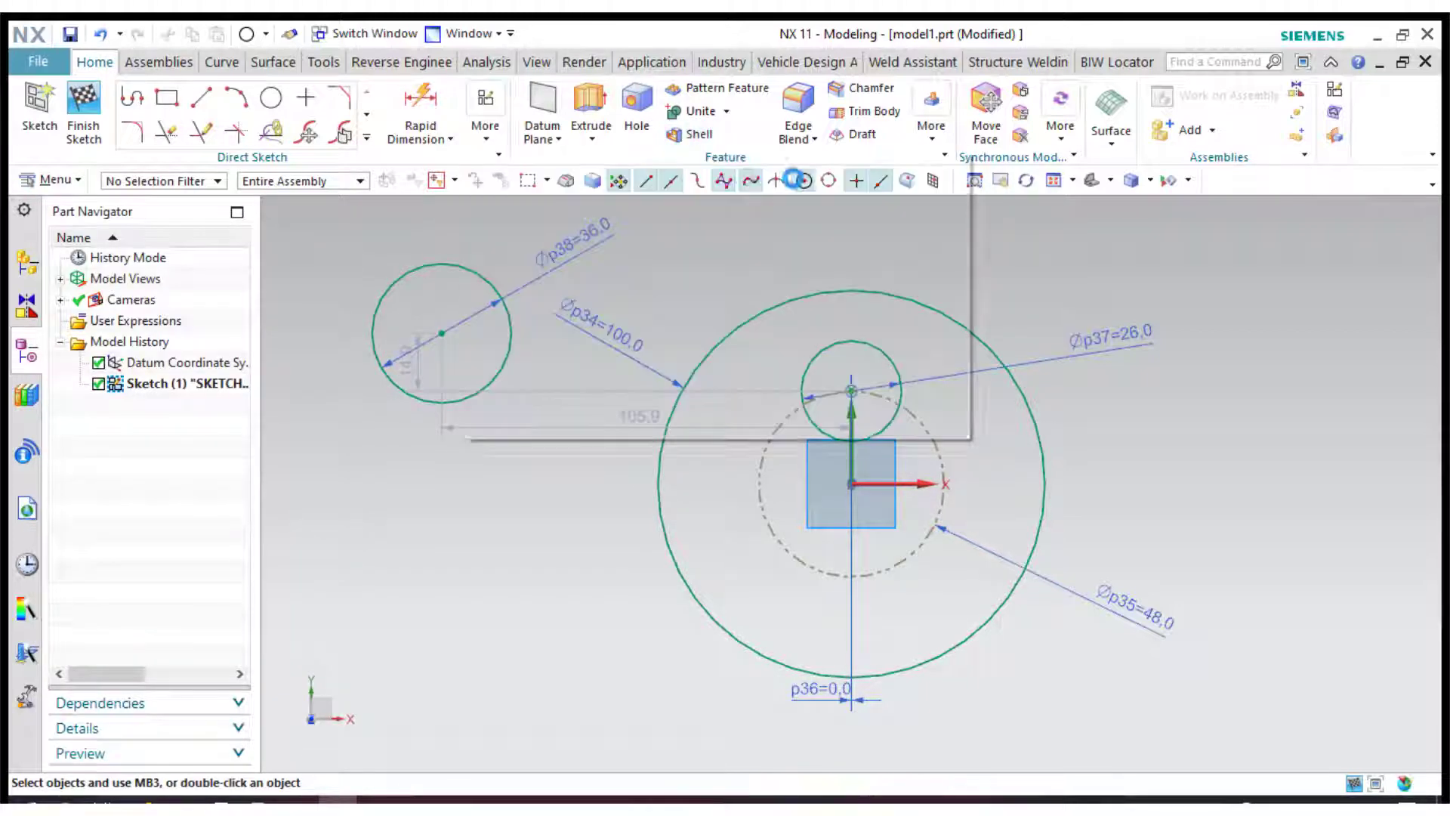
{"action": "left_click", "coordinate": [417, 265]}
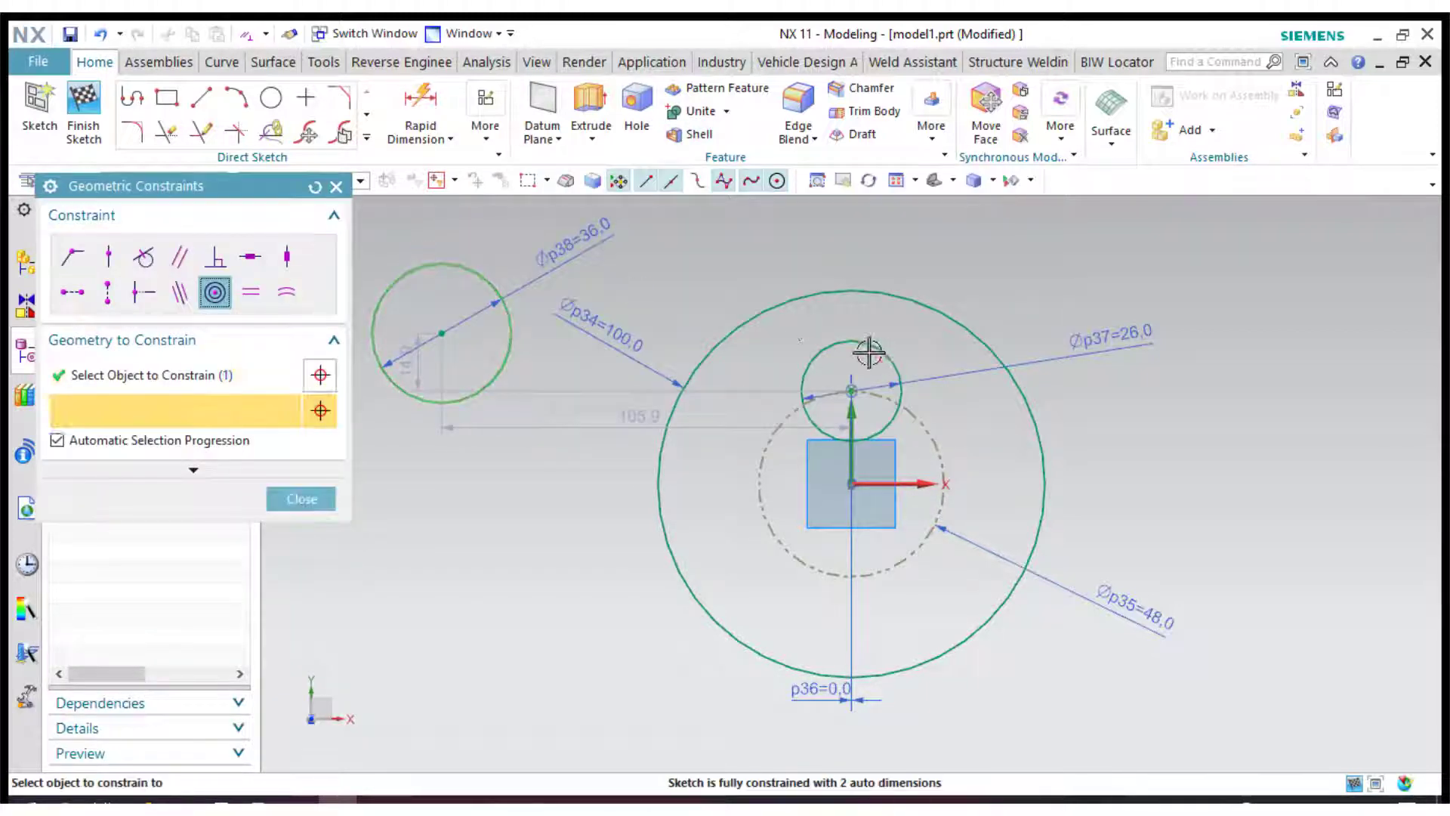
{"action": "left_click", "coordinate": [873, 343]}
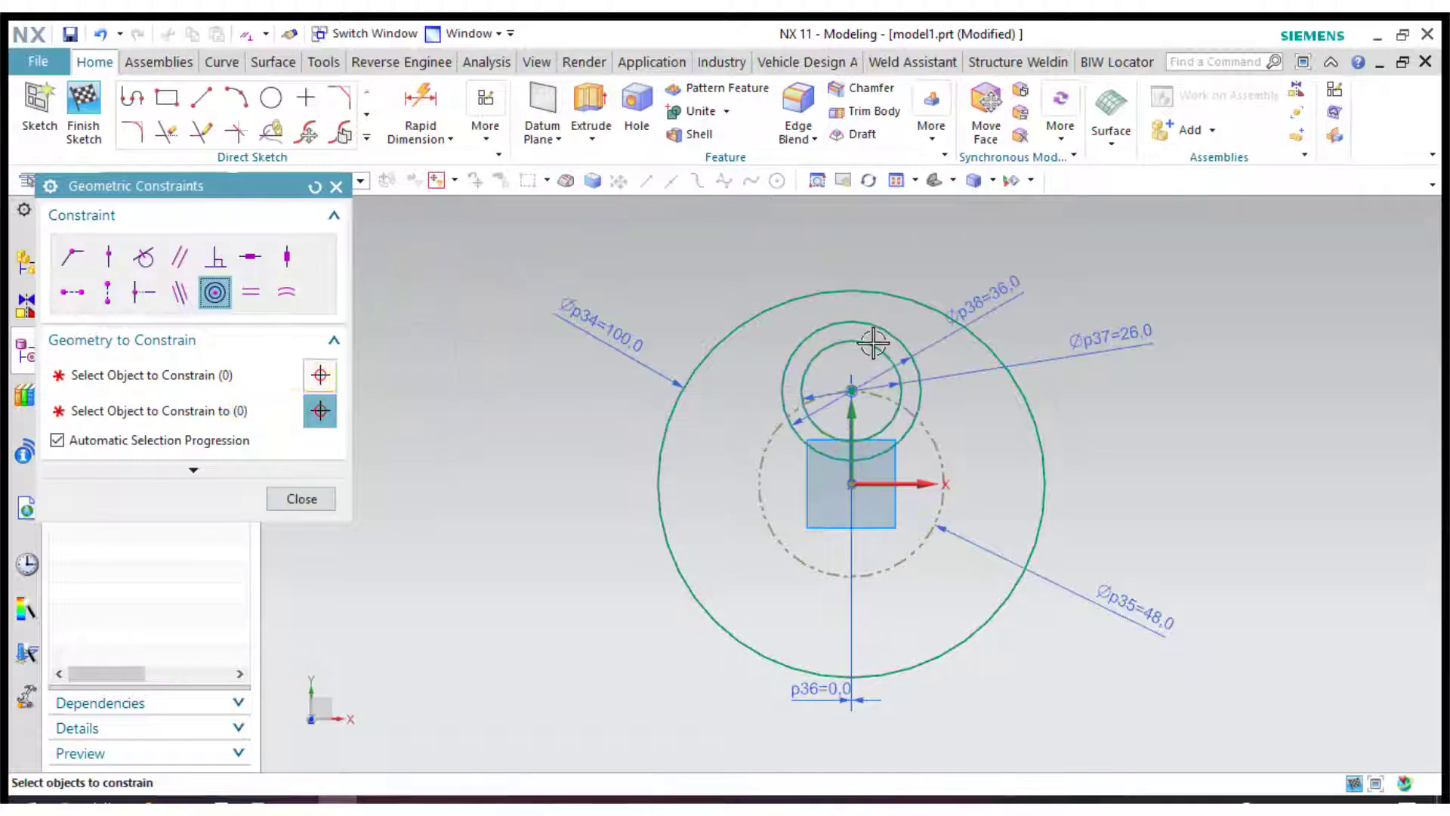
{"action": "left_click", "coordinate": [302, 500]}
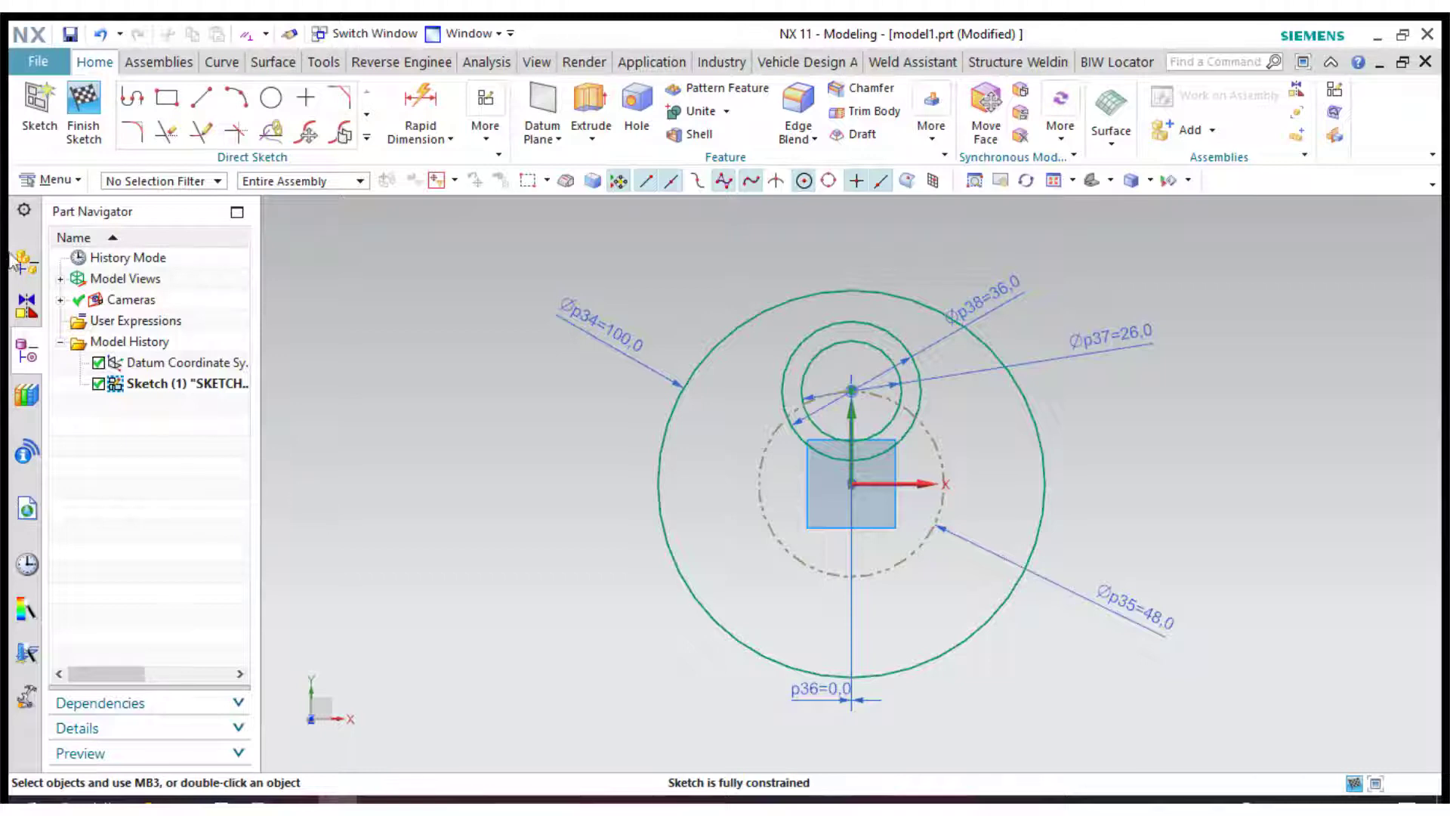
Start a circular curve pattern of the 26 mm and 36 mm circles about the centre of the 100 mm circle
{"action": "left_click", "coordinate": [367, 138]}
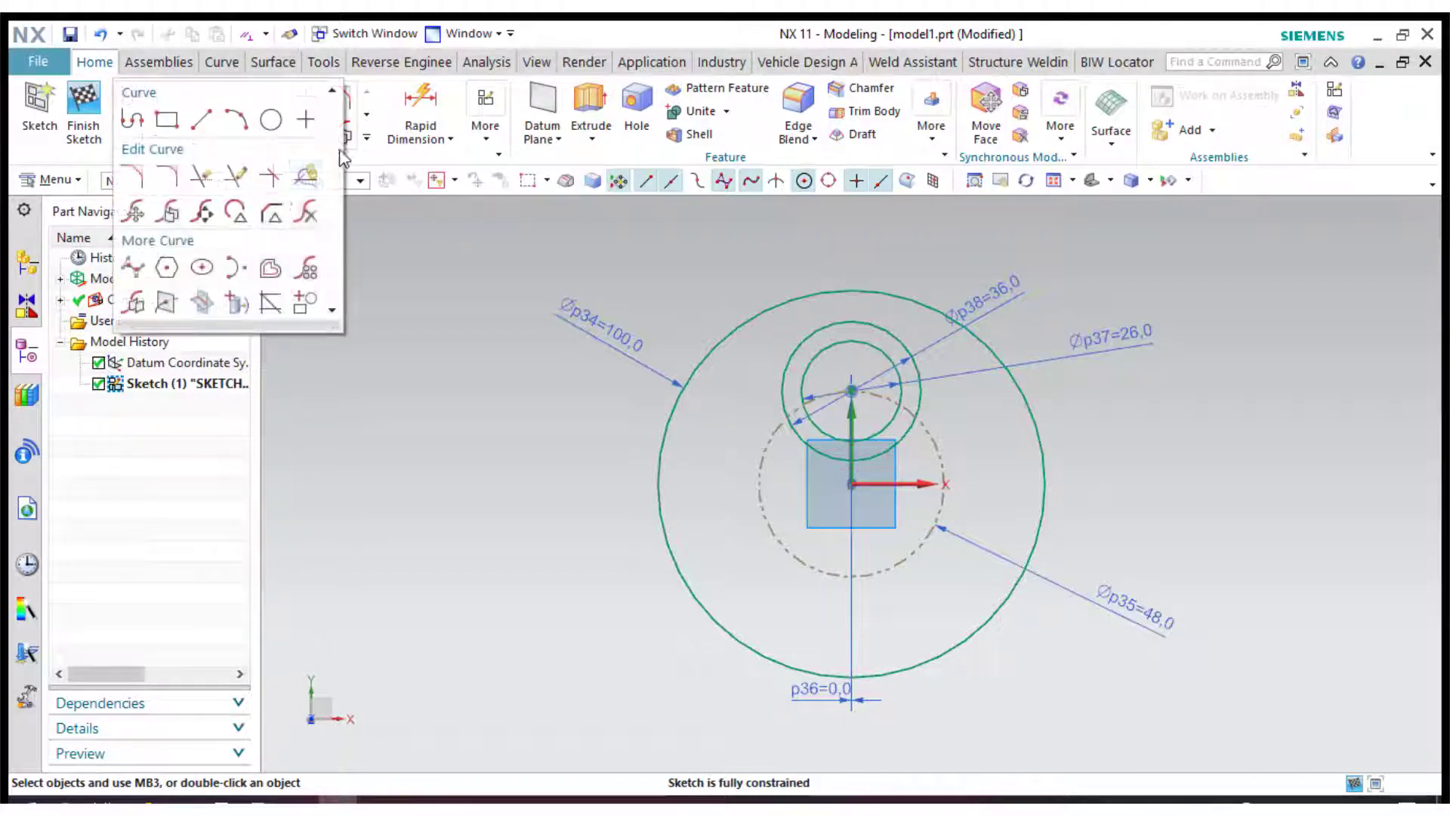
{"action": "left_click", "coordinate": [306, 272]}
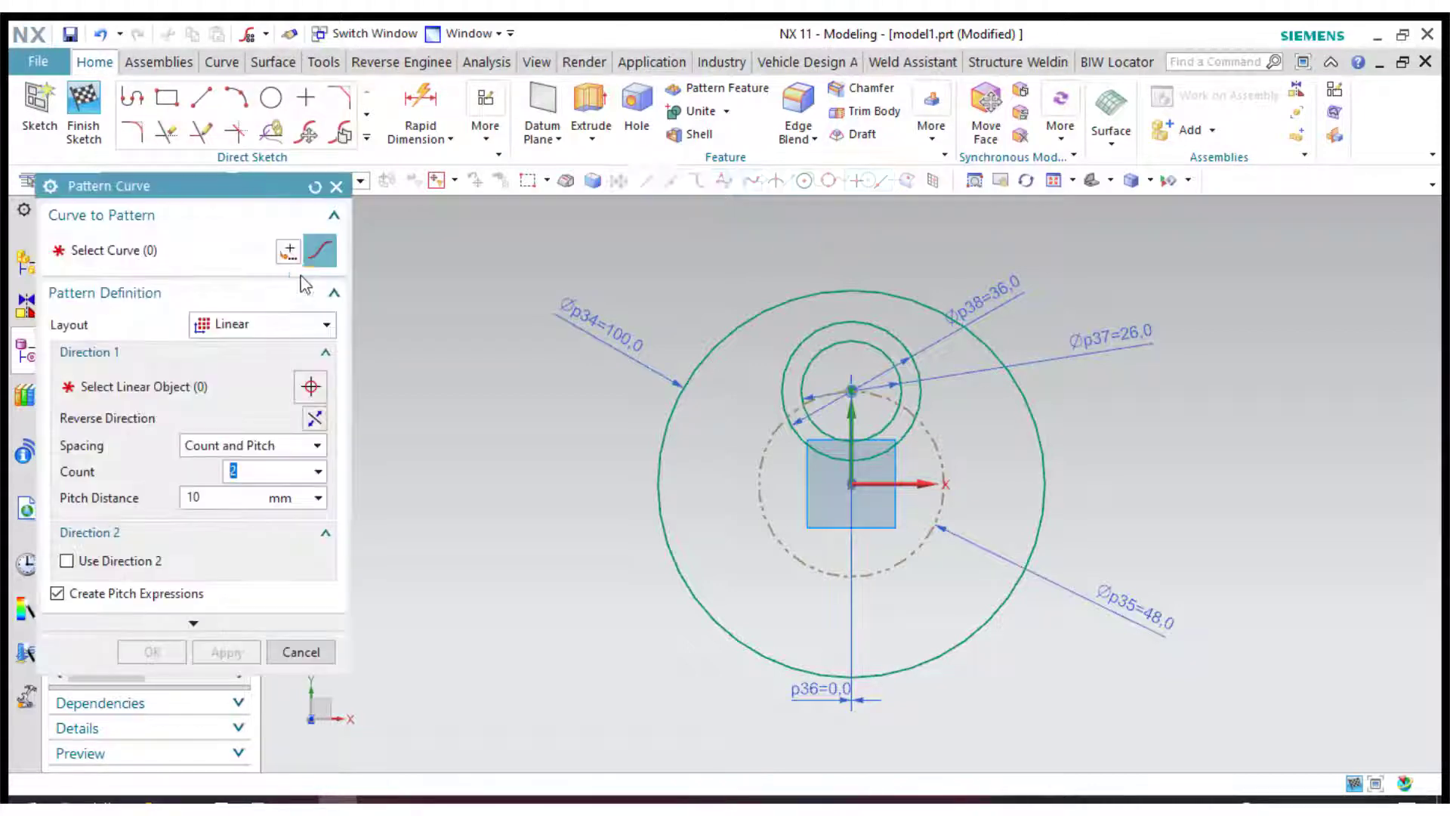
{"action": "left_click", "coordinate": [268, 330]}
{"action": "left_click", "coordinate": [253, 365]}
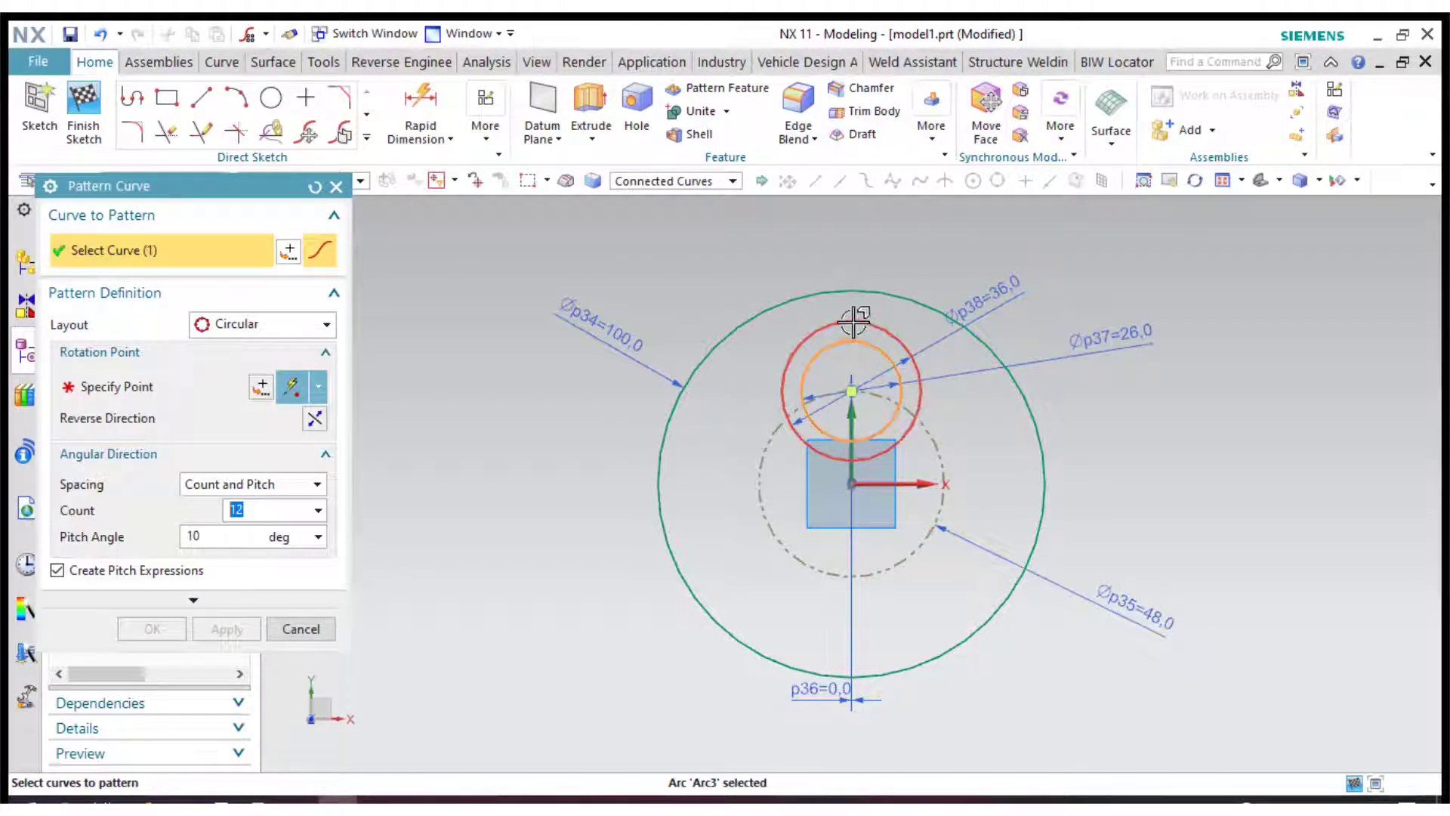
{"action": "left_click", "coordinate": [851, 320]}
{"action": "left_click", "coordinate": [56, 375]}
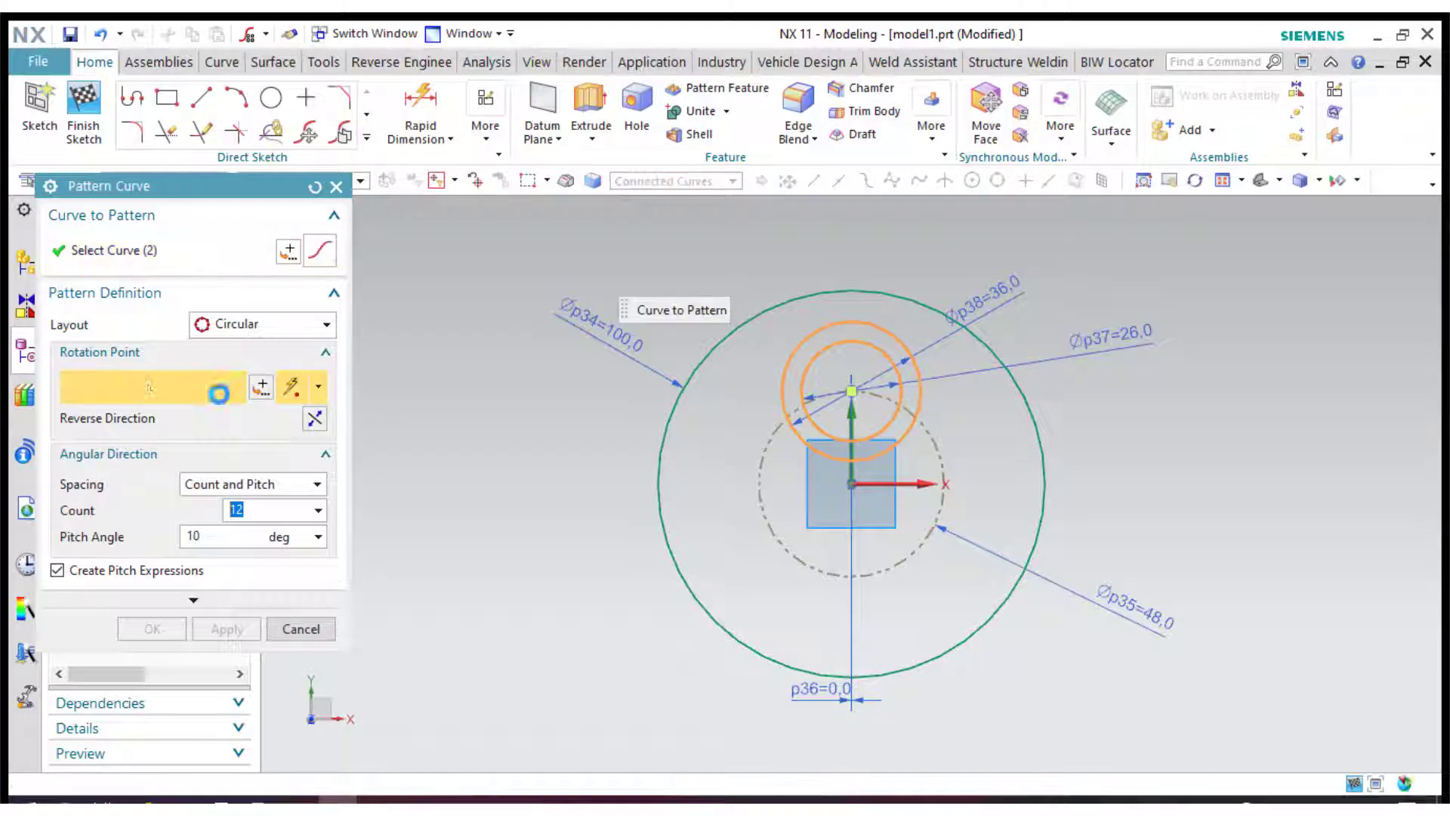
{"action": "left_click", "coordinate": [853, 483]}
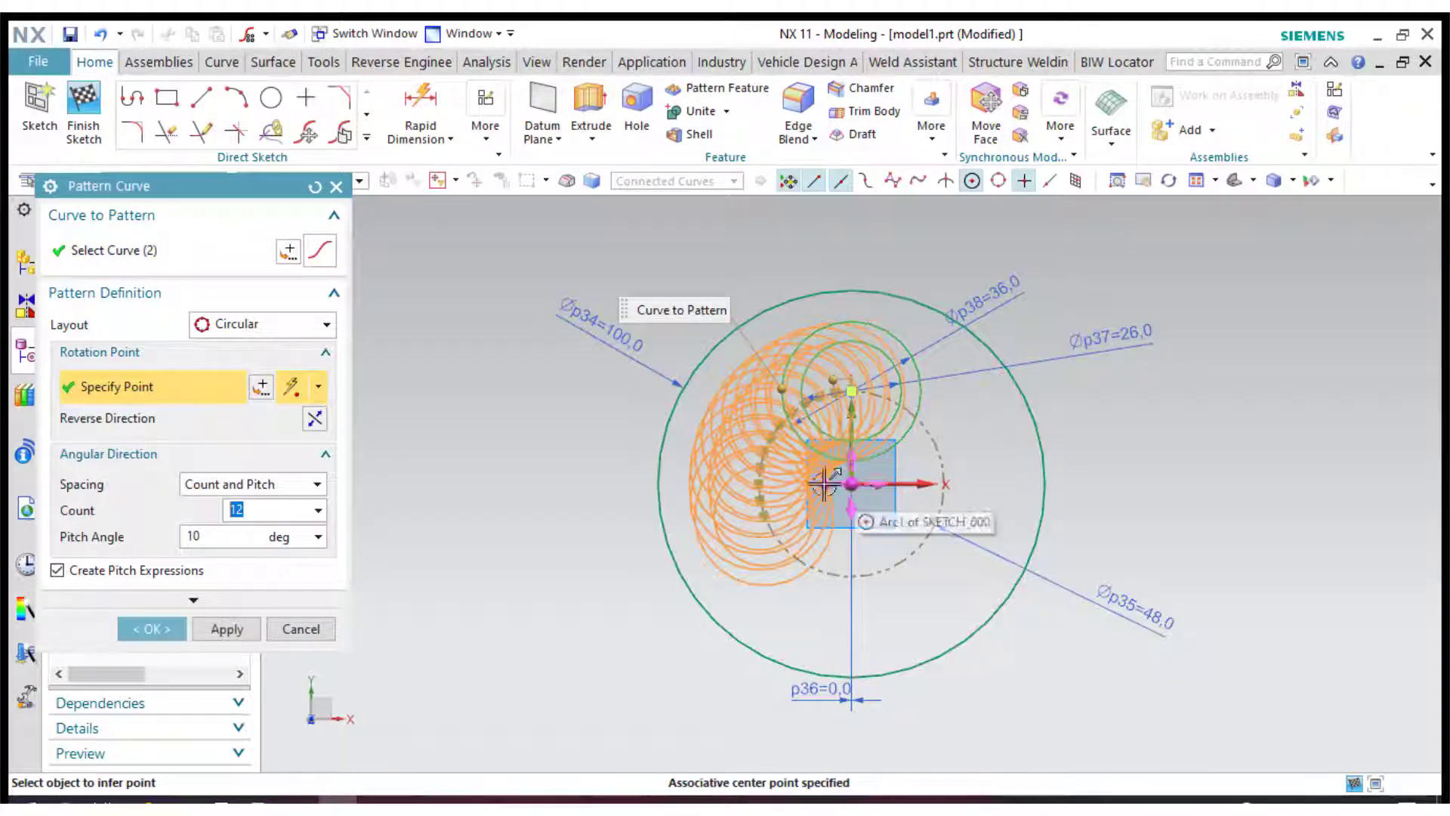
Set the pattern's spacing to Count and Span with a count of 3 over 360 degrees and create it
{"action": "left_click", "coordinate": [249, 484]}
{"action": "left_click", "coordinate": [250, 507]}
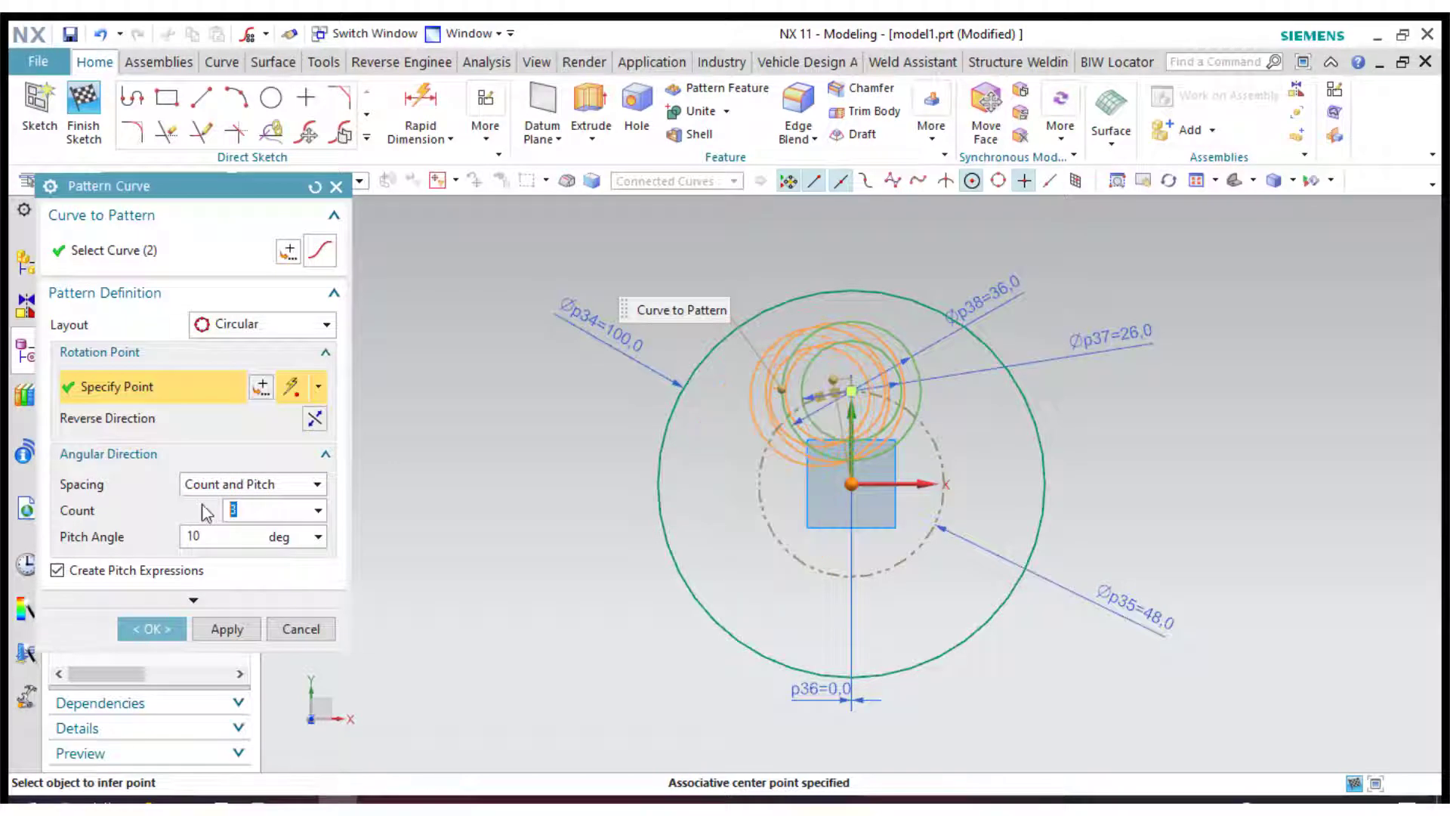
{"action": "left_click", "coordinate": [262, 485]}
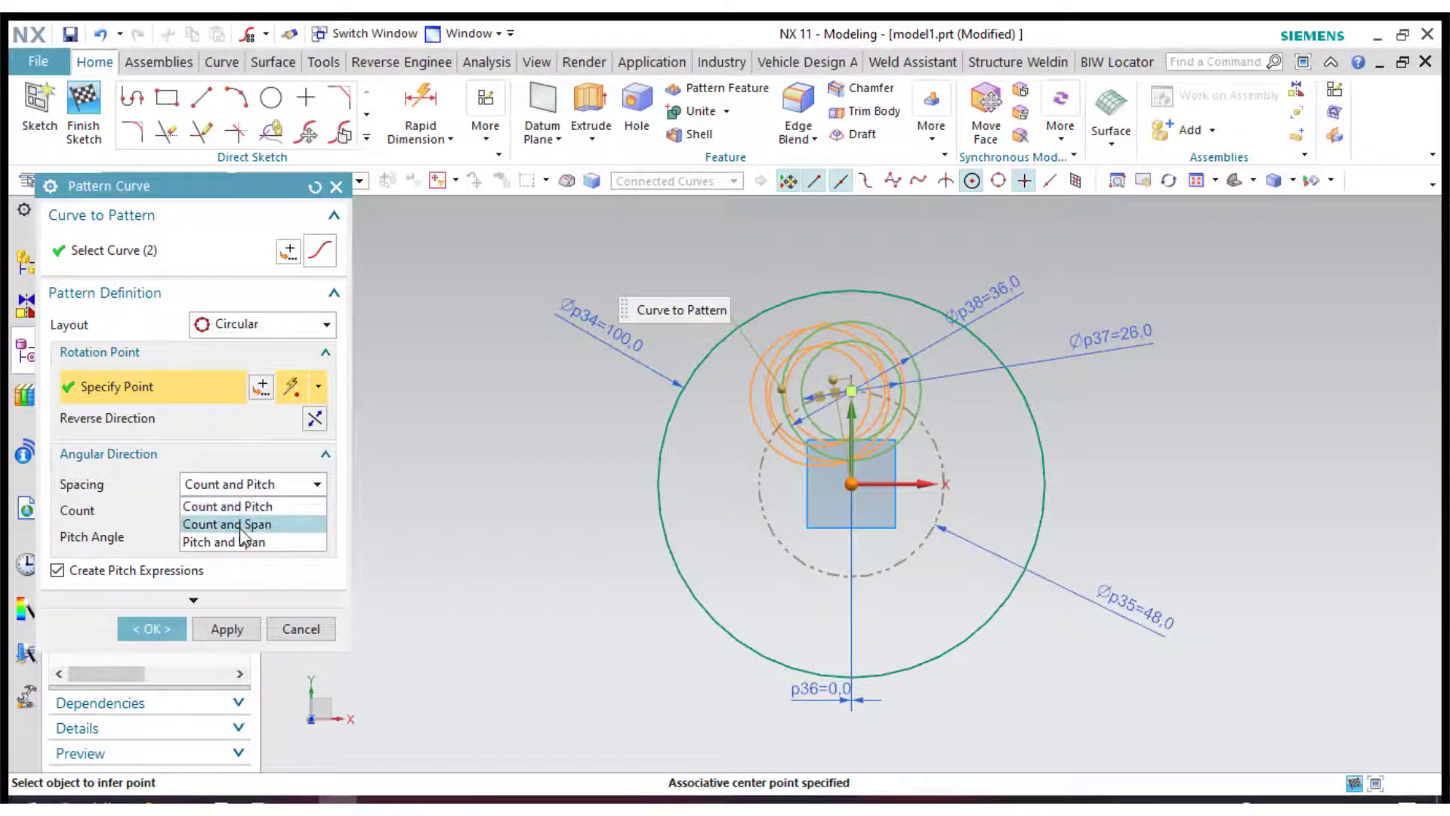
{"action": "left_click", "coordinate": [239, 526]}
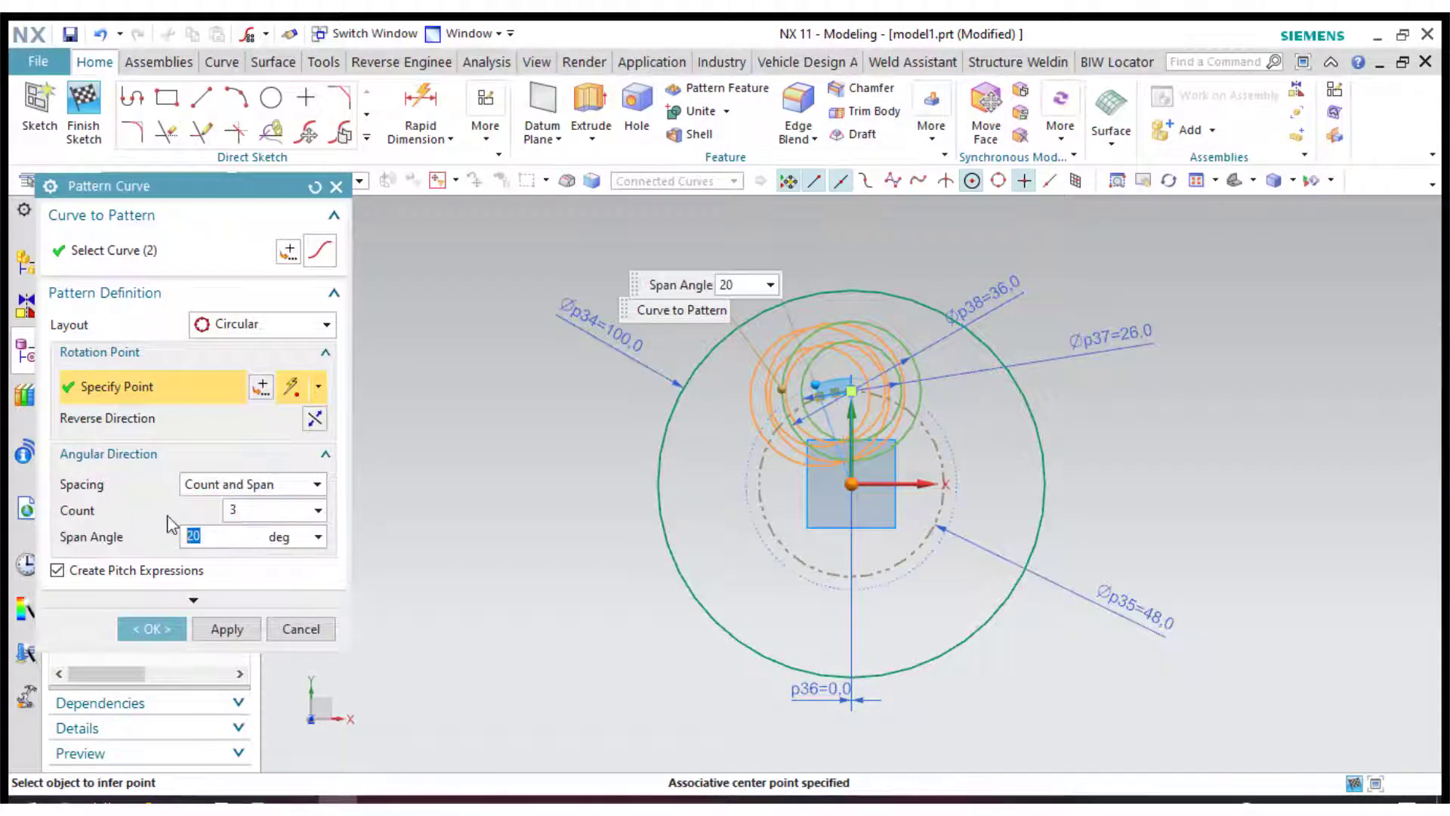
{"action": "type", "text": "360"}
{"action": "key", "text": "Return"}
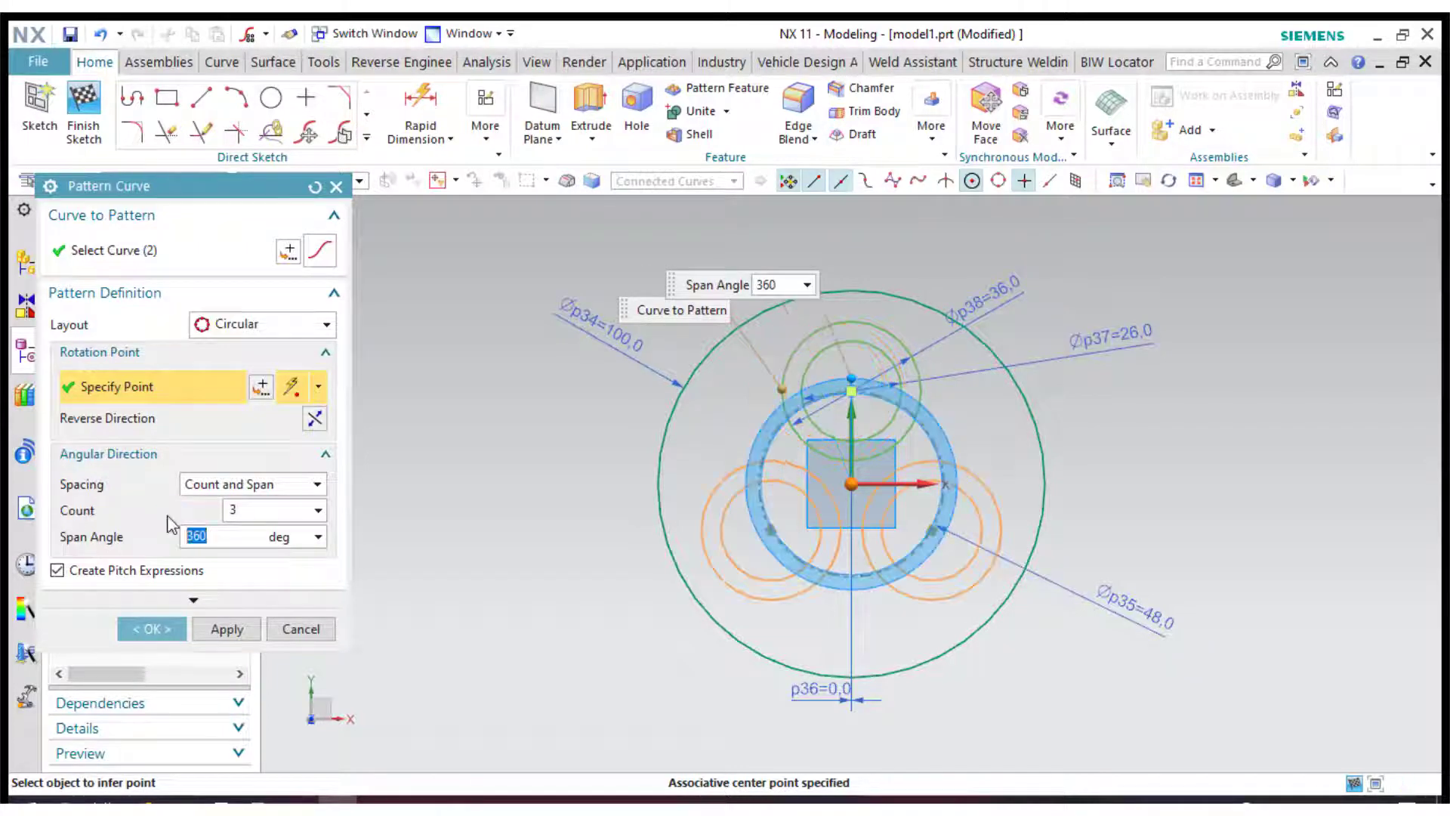
{"action": "left_click", "coordinate": [152, 630]}
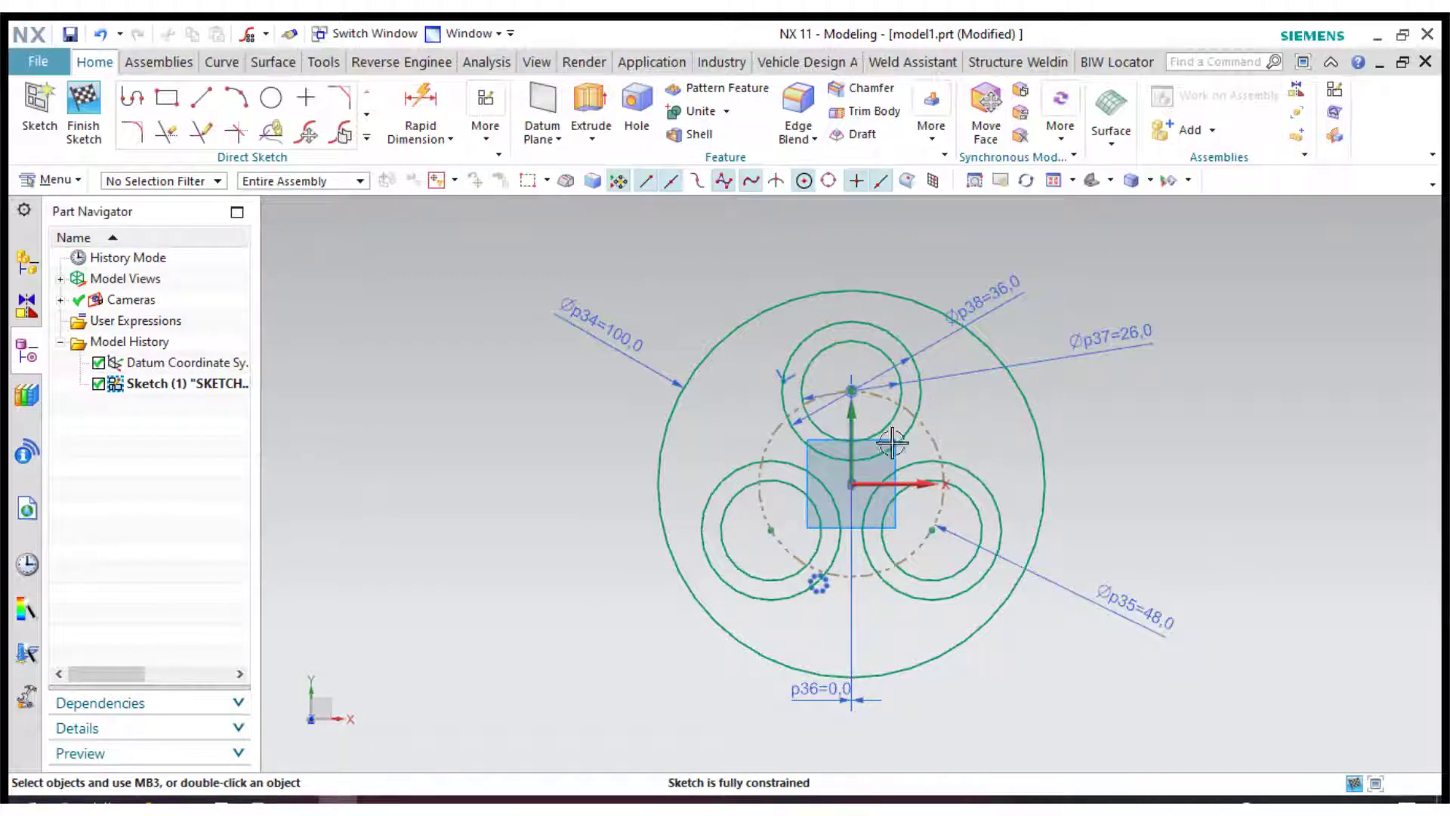
Draw three lines tangent to the outer sides of the 36 mm circles, joining each neighbouring pair
{"action": "left_click", "coordinate": [201, 97]}
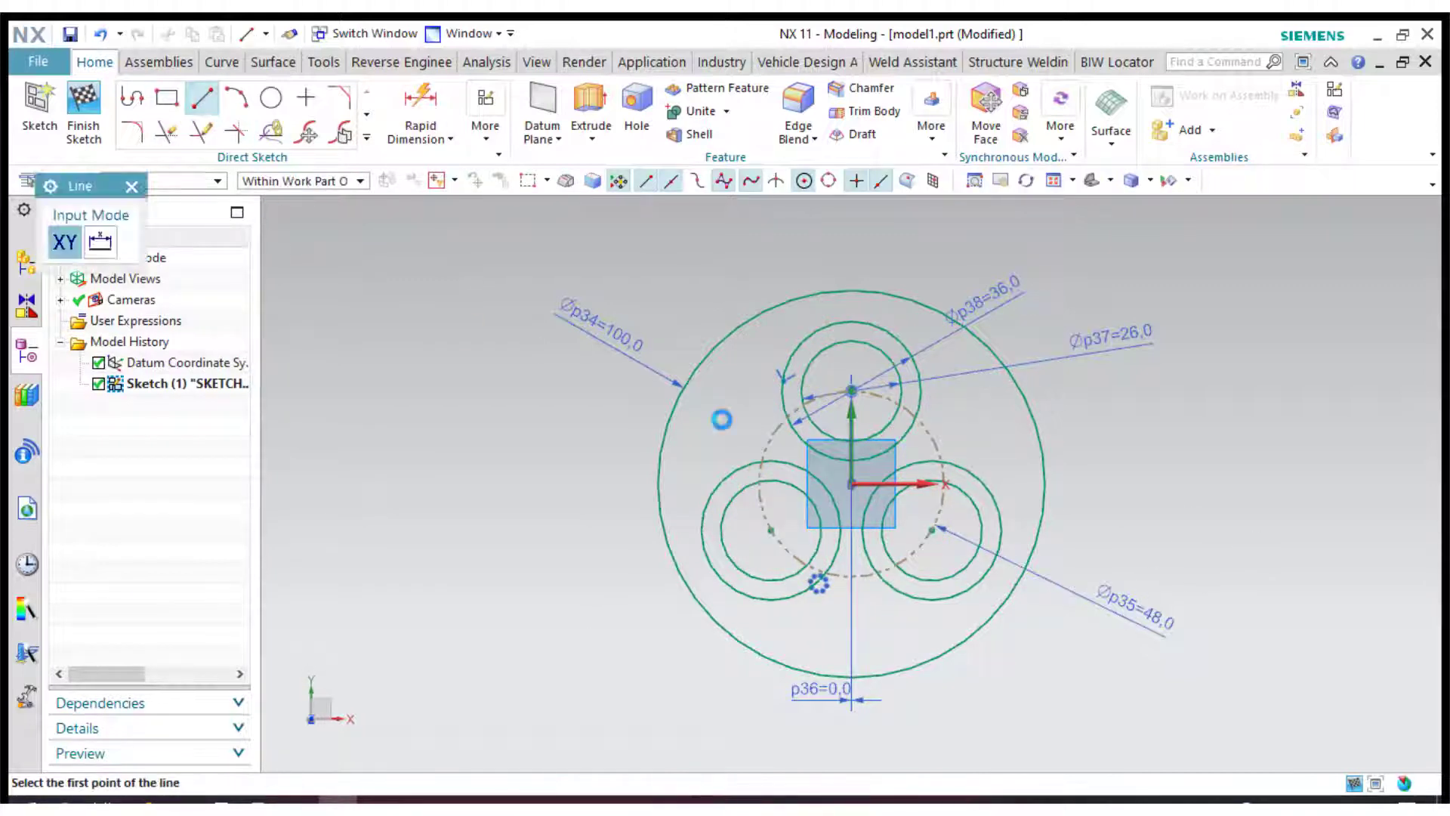
{"action": "left_click", "coordinate": [795, 347]}
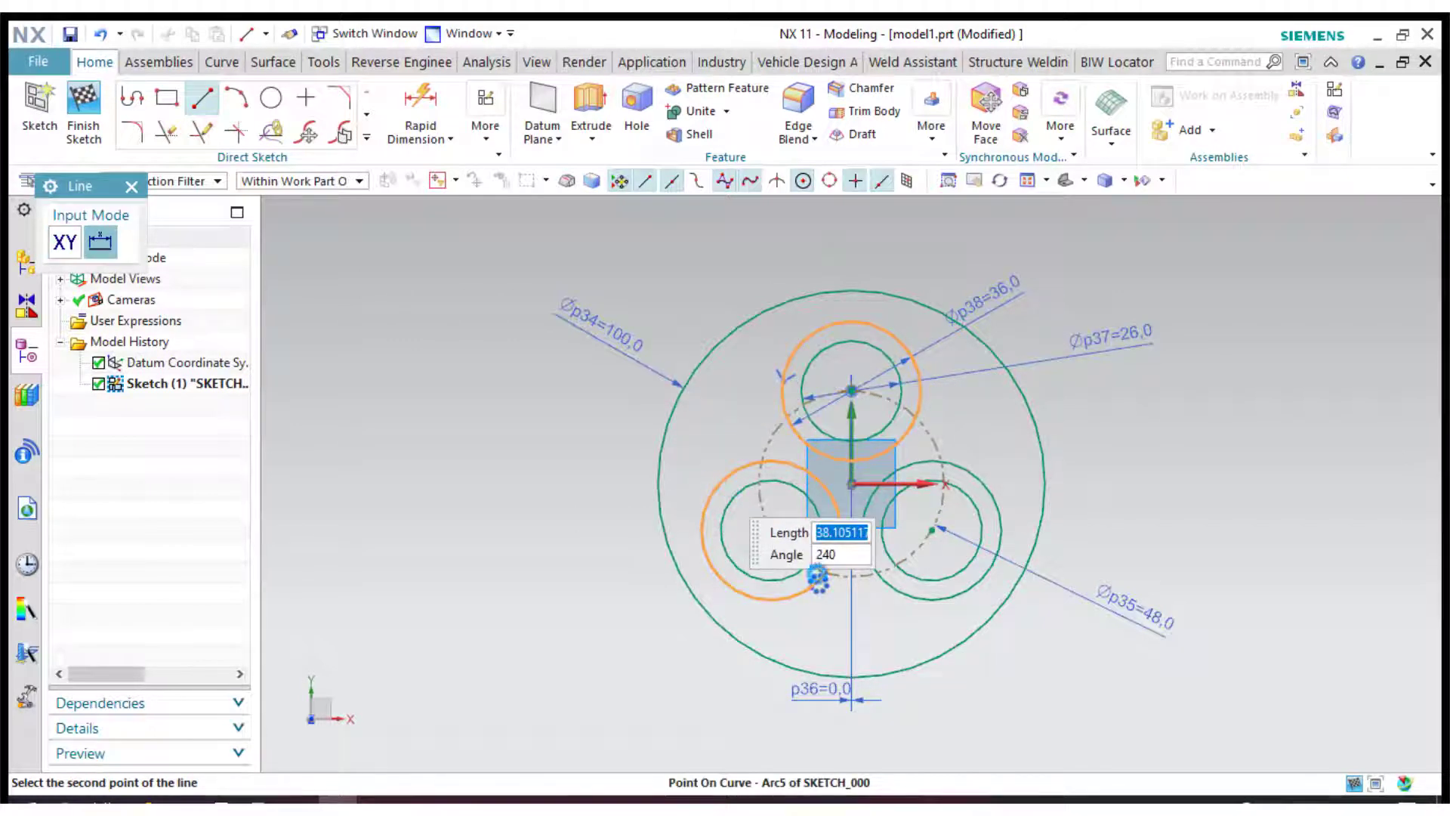
{"action": "left_click", "coordinate": [818, 579]}
{"action": "left_click", "coordinate": [763, 600]}
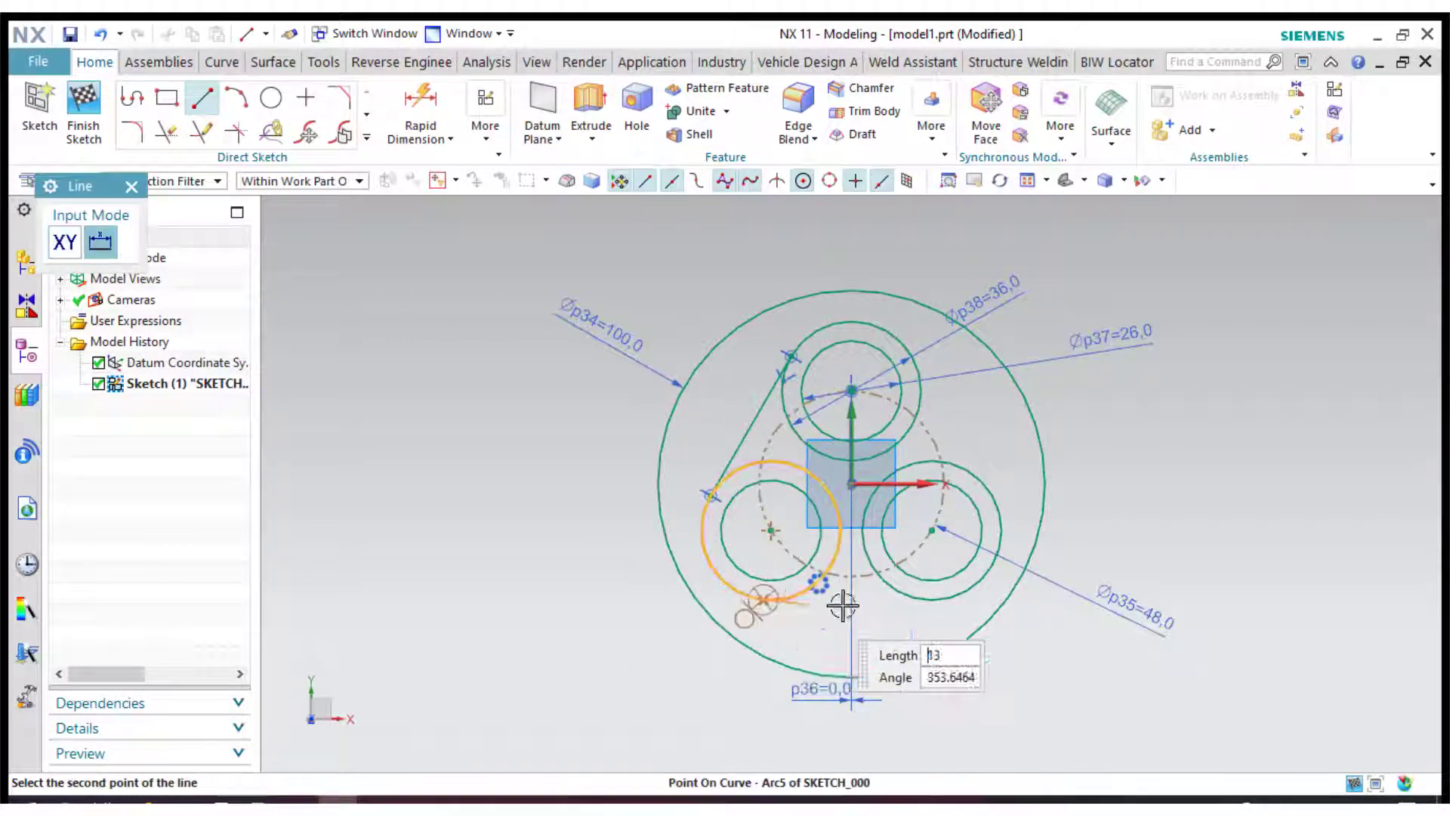
{"action": "left_click", "coordinate": [991, 602]}
{"action": "left_click", "coordinate": [918, 363]}
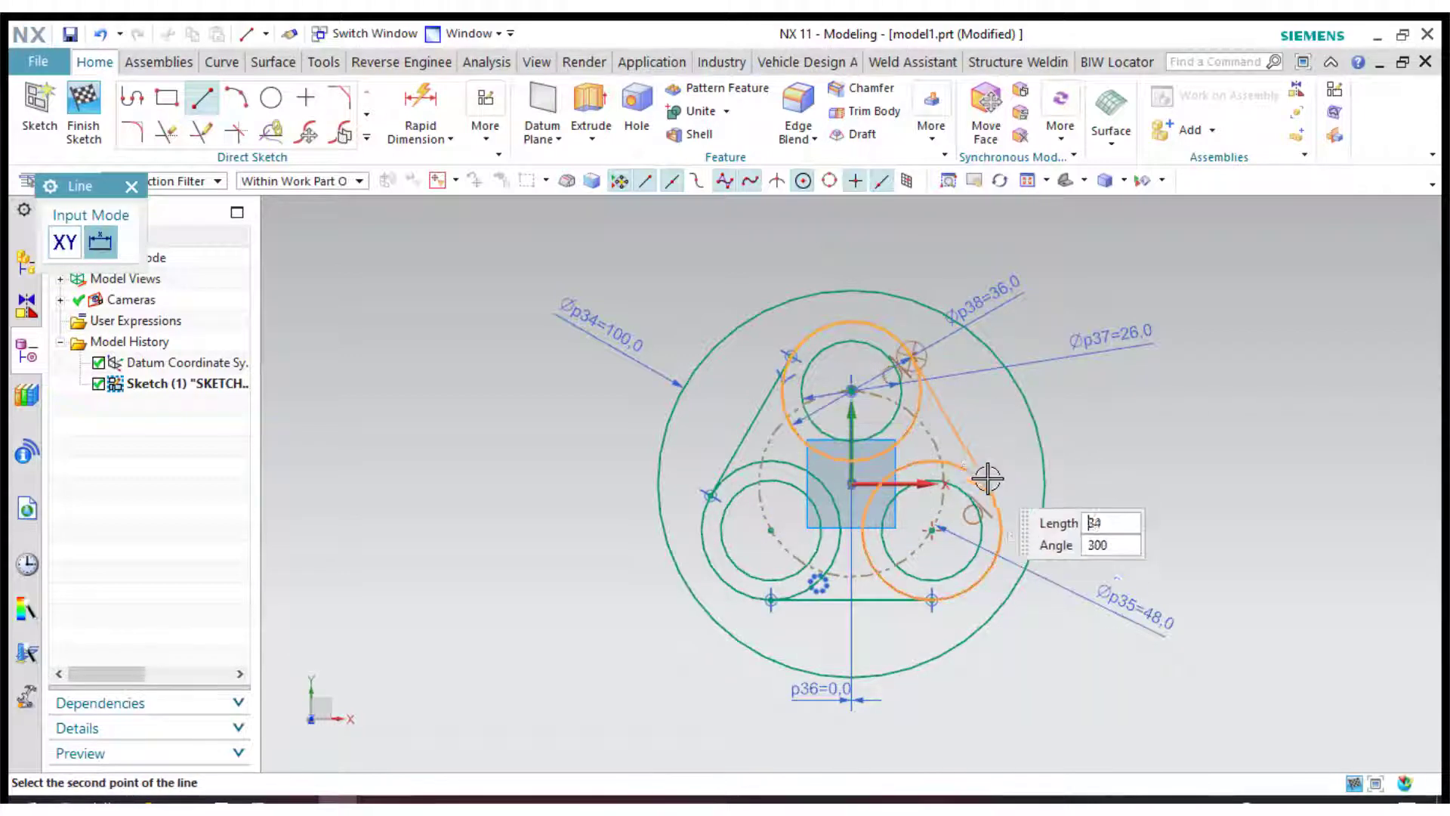
{"action": "left_click", "coordinate": [985, 491]}
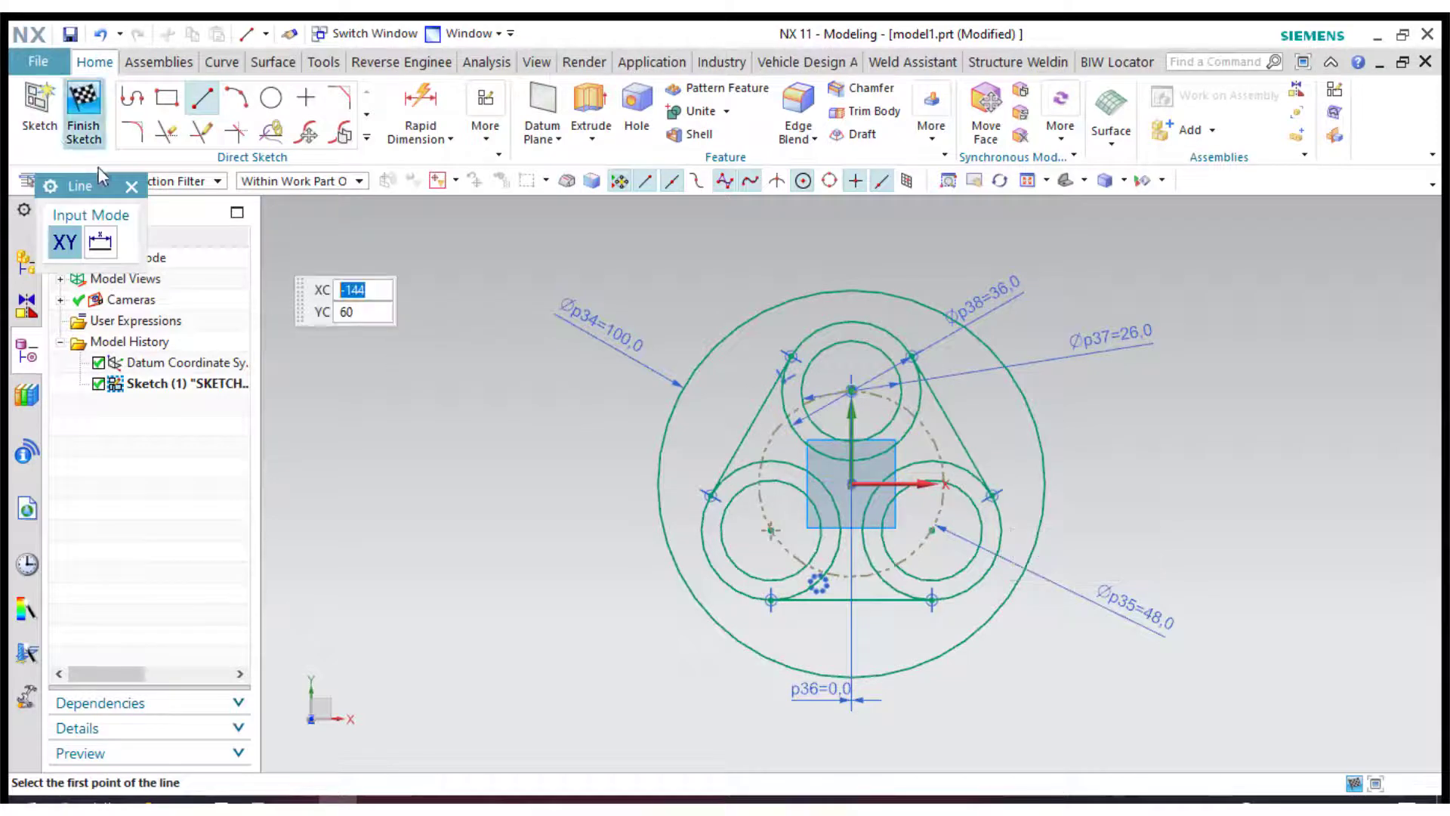
{"action": "left_click", "coordinate": [132, 186]}
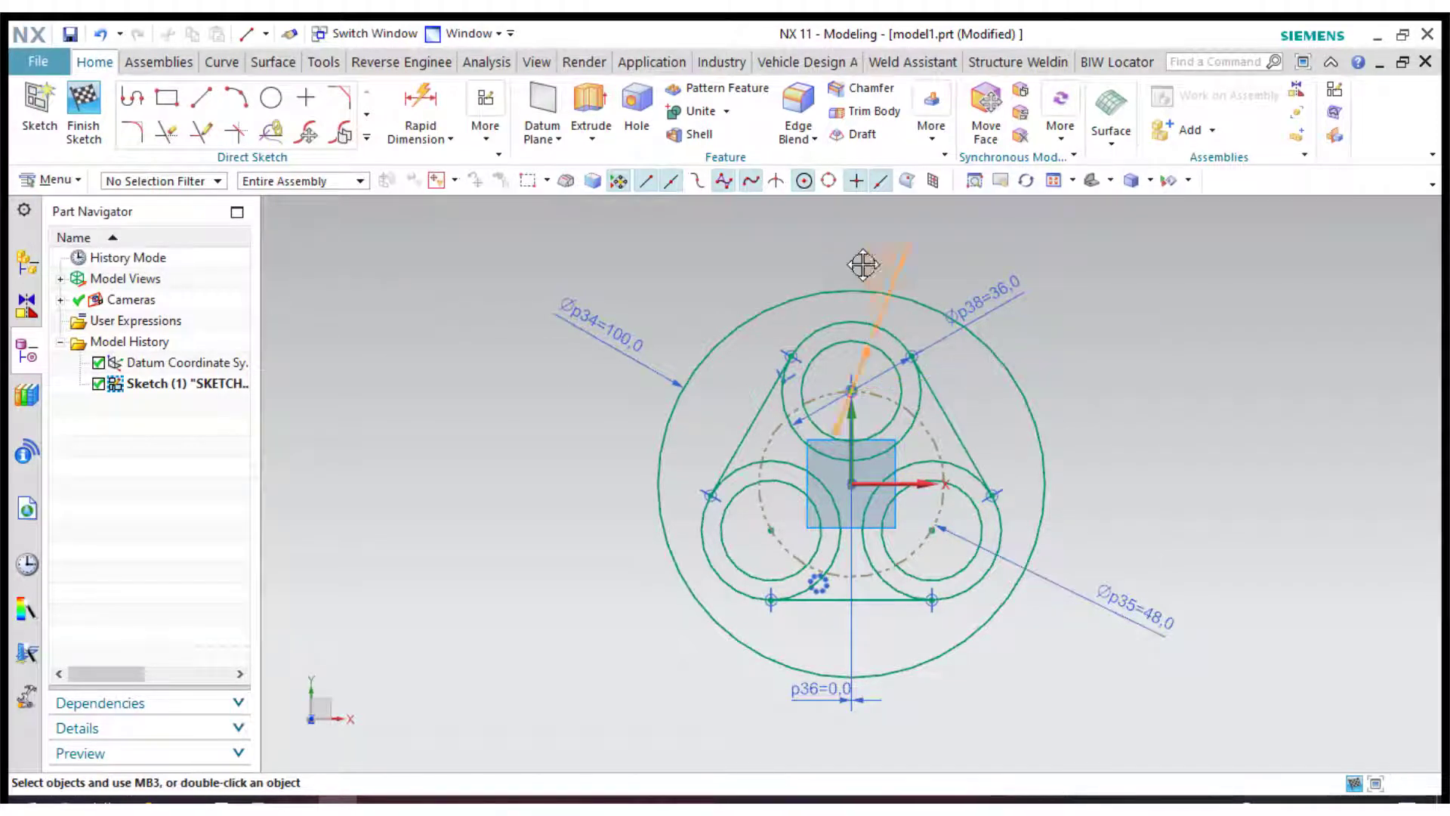
Move the 26 mm diameter dimension above the sketch and finish the sketch
{"action": "left_click_drag", "start_coordinate": [862, 264], "coordinate": [835, 246]}
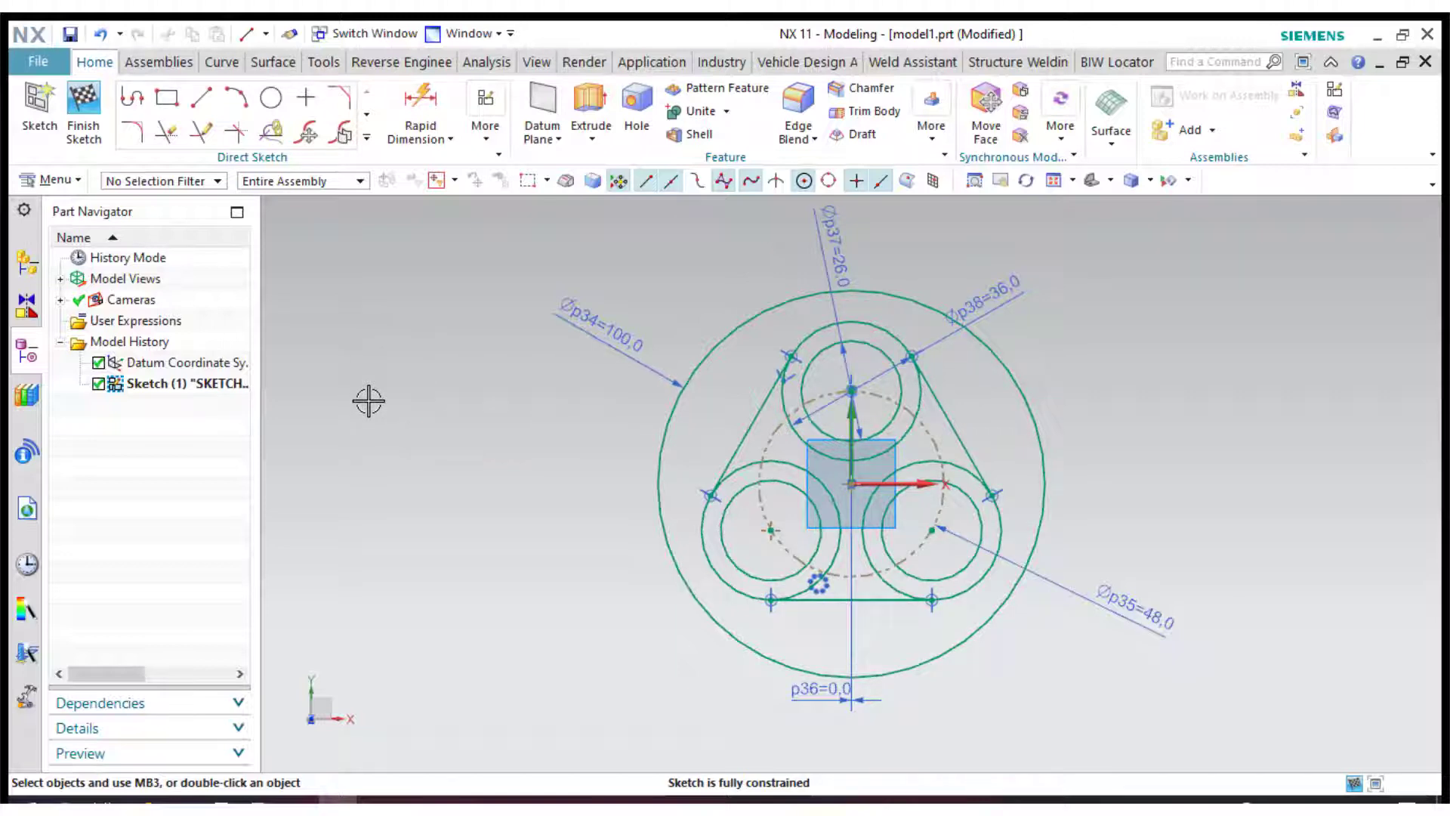
{"action": "left_click", "coordinate": [83, 106]}
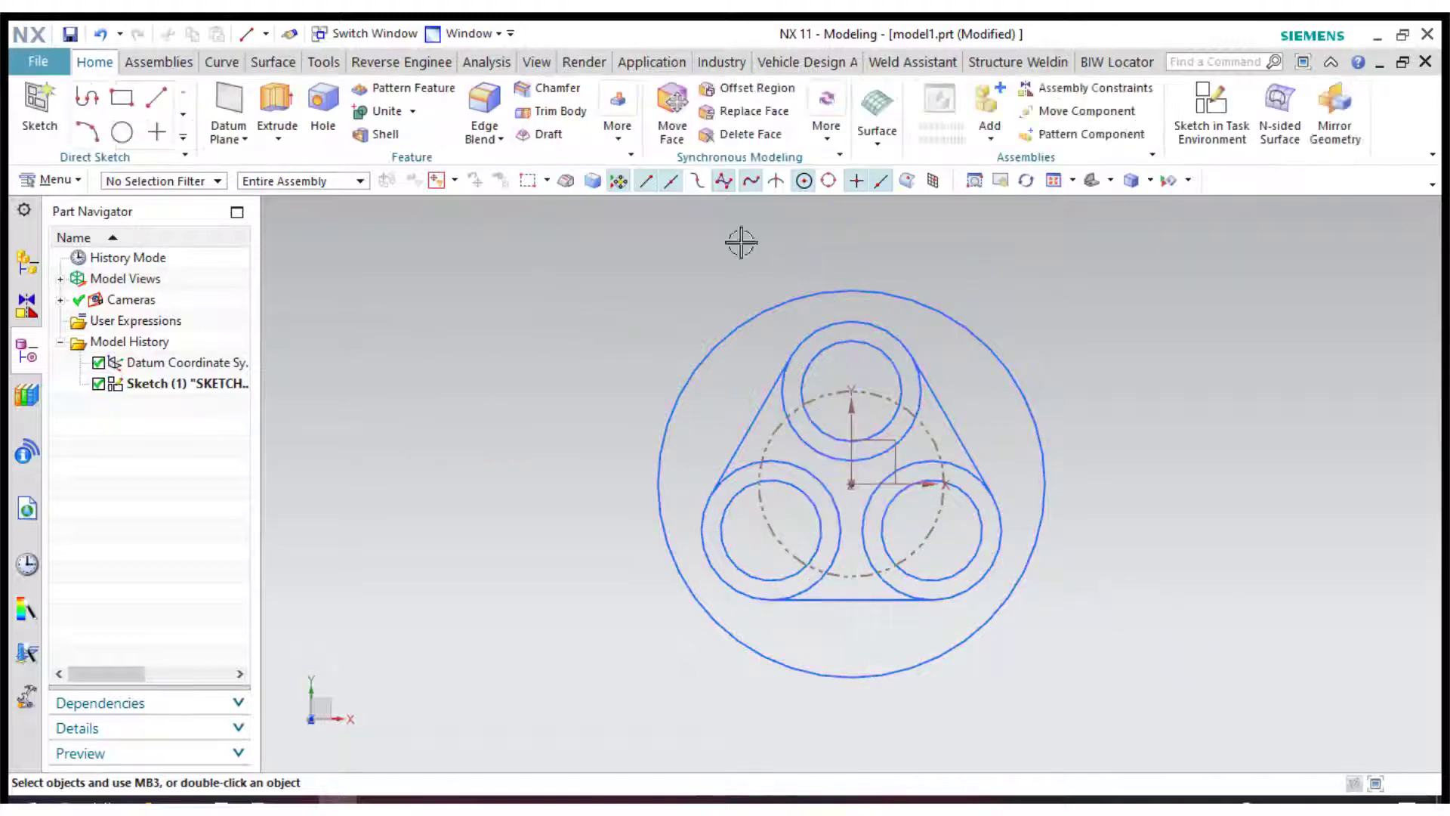
{"action": "key", "text": "Home"}
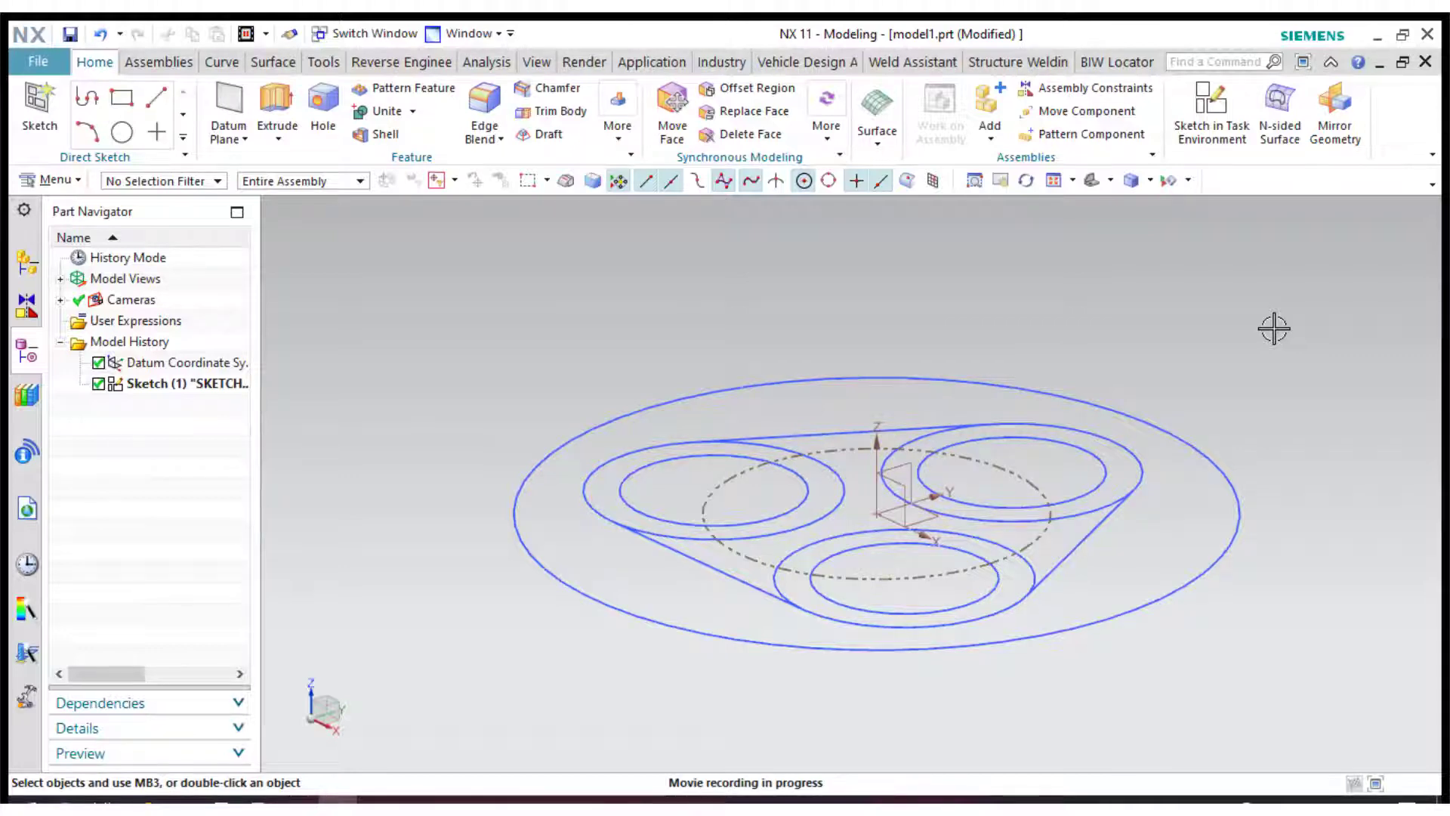
Set up an extrusion using Connected Curves selection, with limits from 0 to 15 mm and Boolean set to None
{"action": "left_click", "coordinate": [264, 97]}
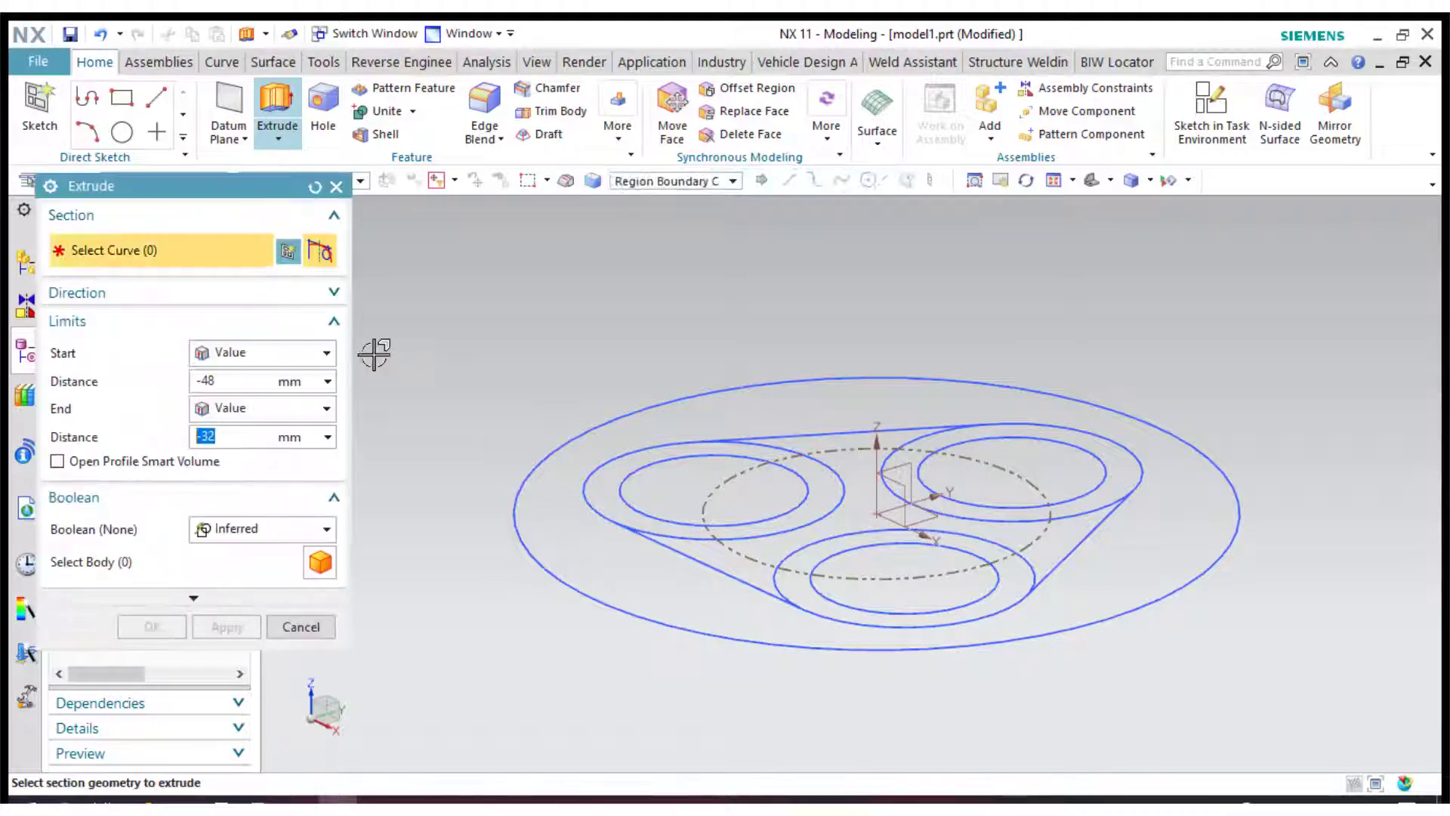
{"action": "left_click", "coordinate": [690, 183]}
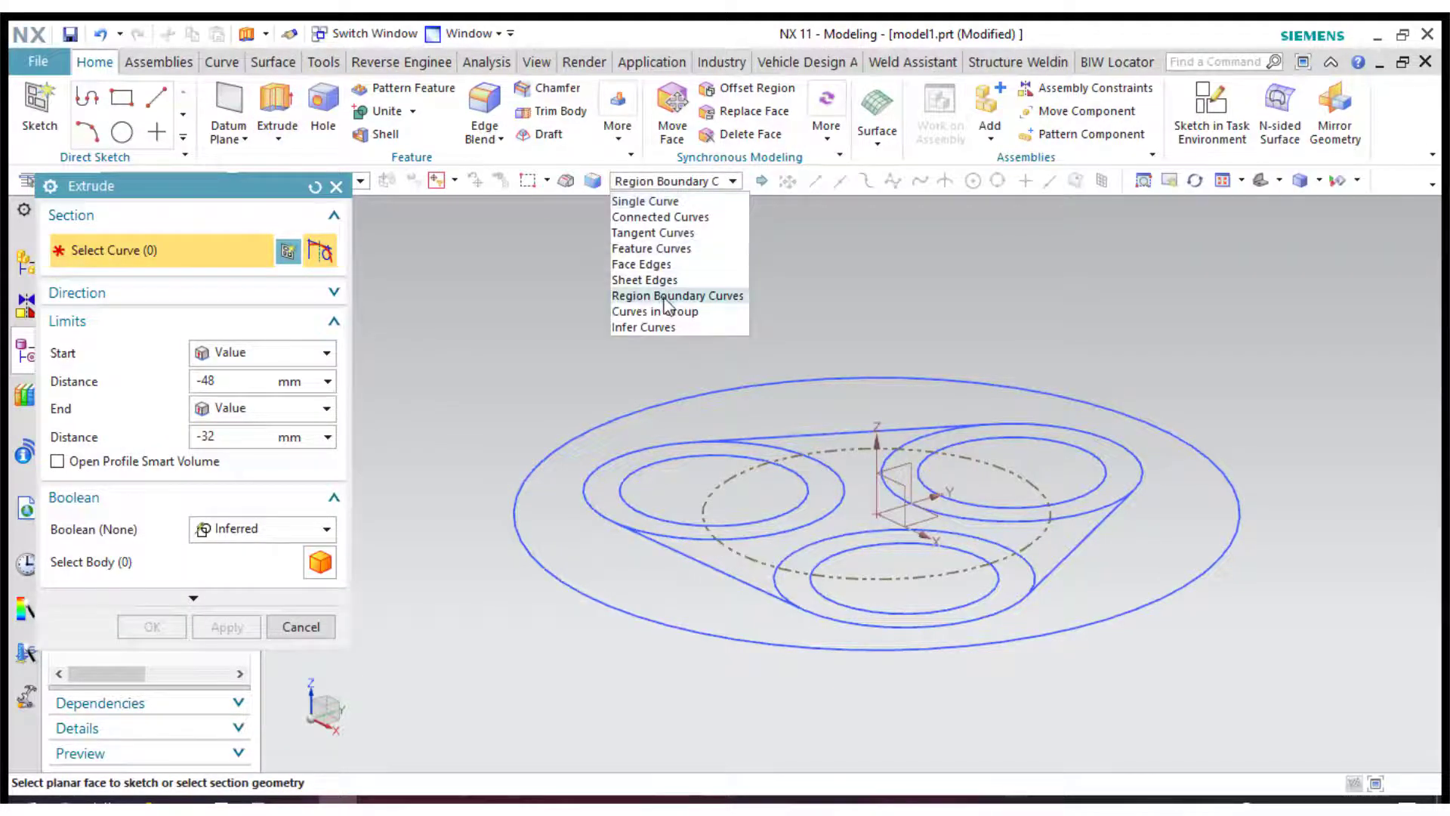
{"action": "left_click", "coordinate": [657, 218]}
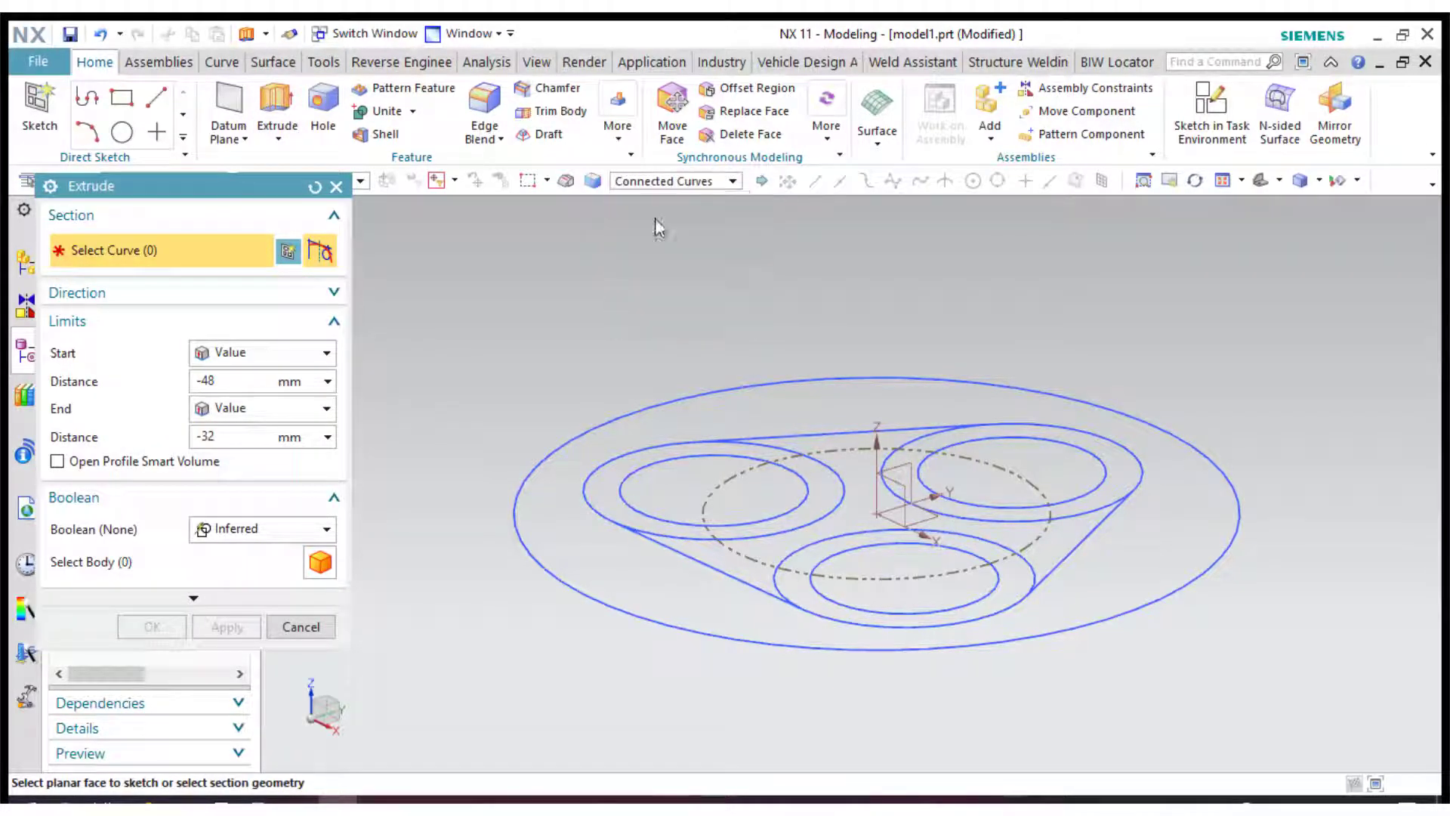
{"action": "left_click", "coordinate": [236, 353]}
{"action": "left_click", "coordinate": [236, 372]}
{"action": "left_click_drag", "start_coordinate": [235, 380], "coordinate": [151, 379]}
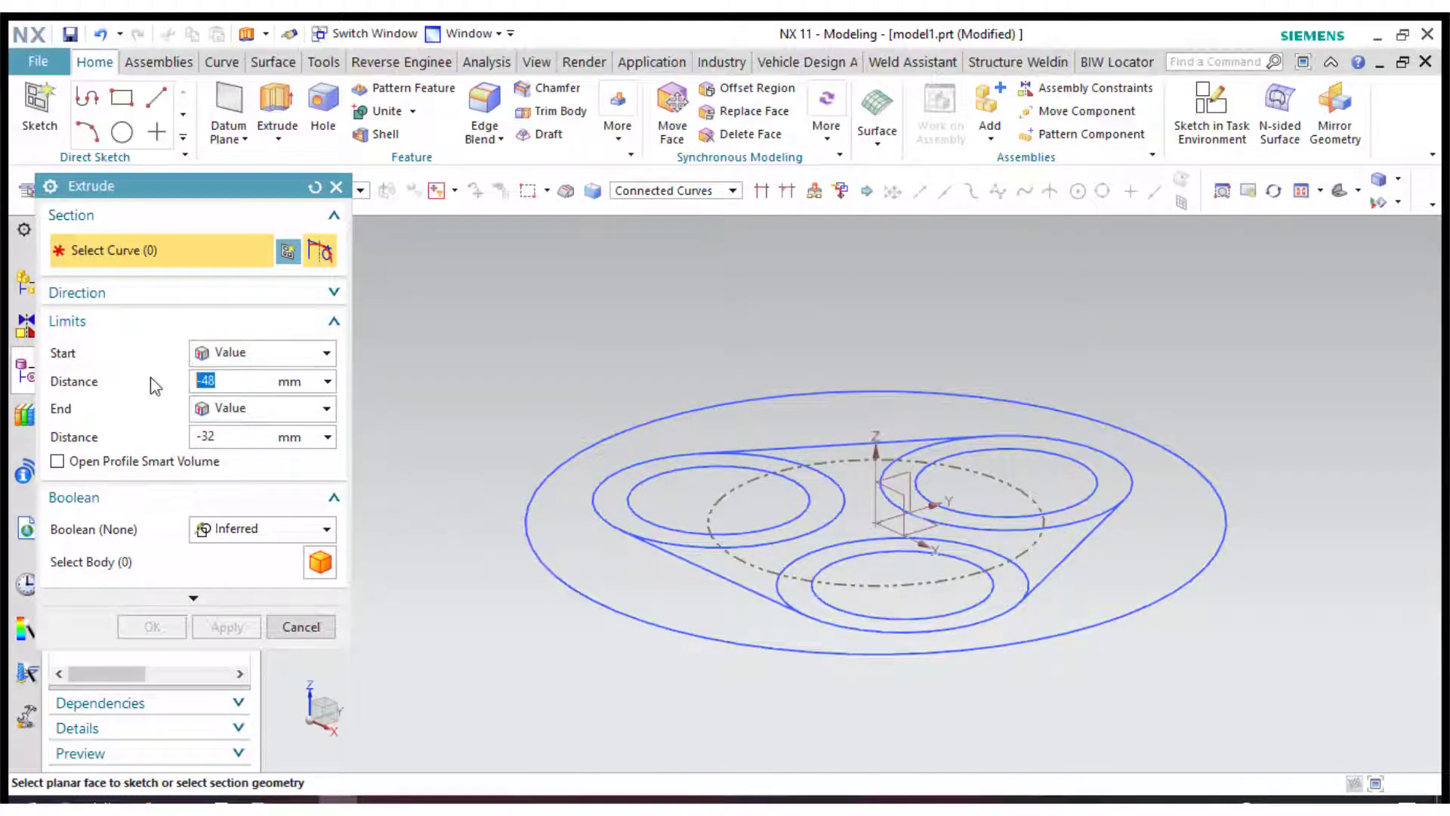
{"action": "type", "text": "0"}
{"action": "key", "text": "Return"}
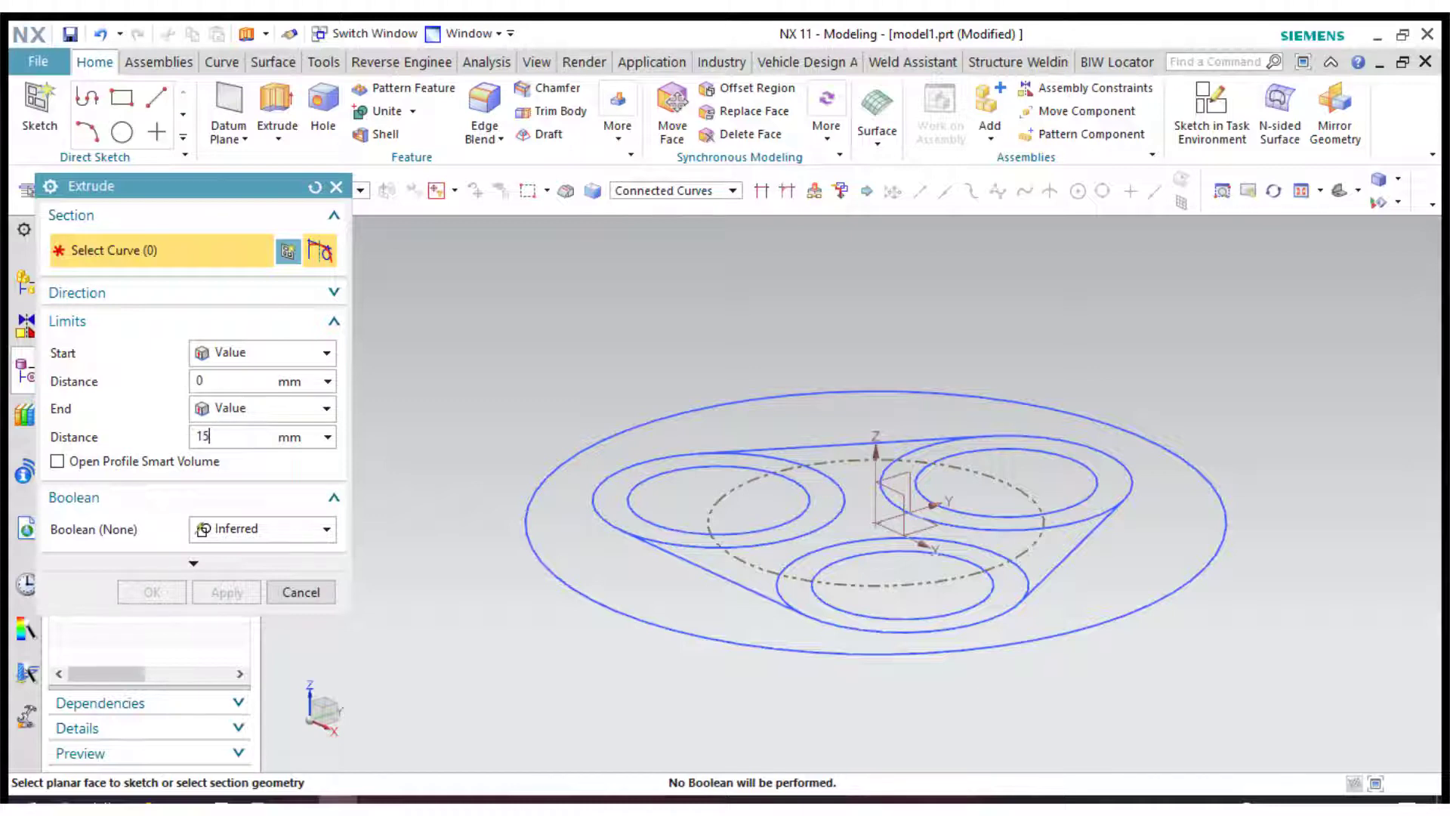
{"action": "left_click", "coordinate": [274, 532]}
{"action": "left_click", "coordinate": [223, 549]}
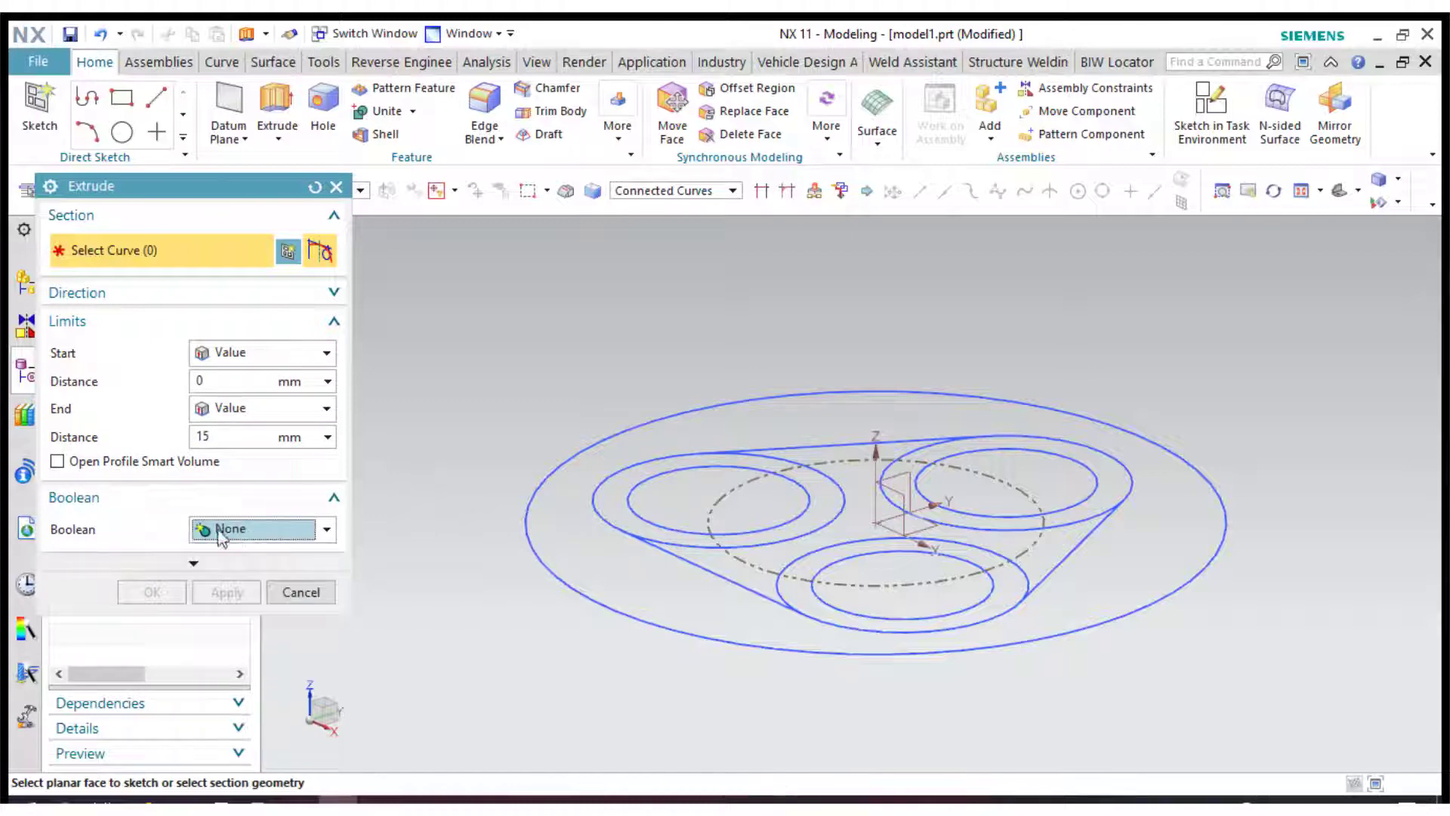
Extrude the outer circle with the three 26 mm circles as through holes by 15 mm, with the direction reversed downward
{"action": "left_click", "coordinate": [521, 539]}
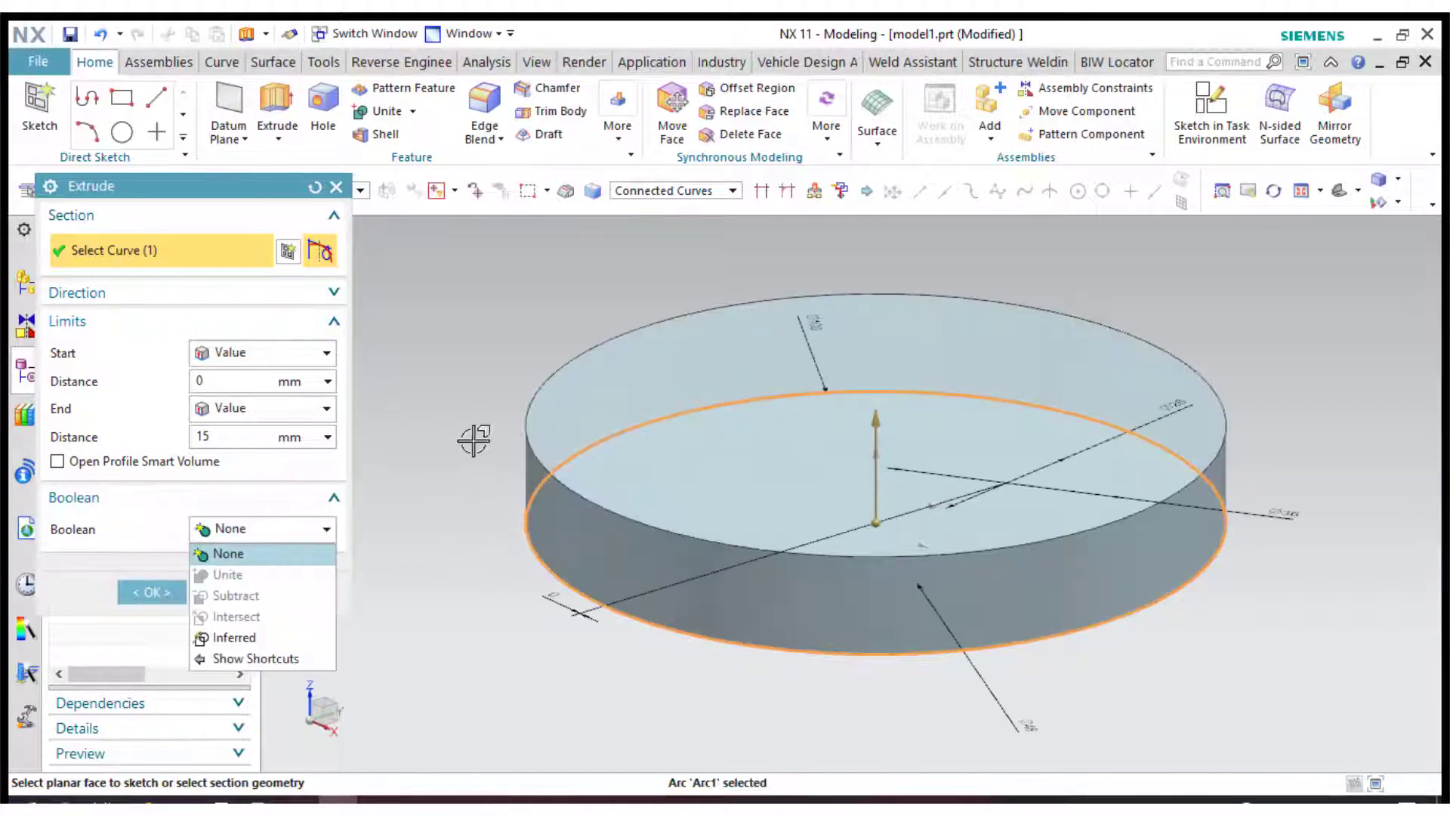
{"action": "left_click", "coordinate": [292, 286]}
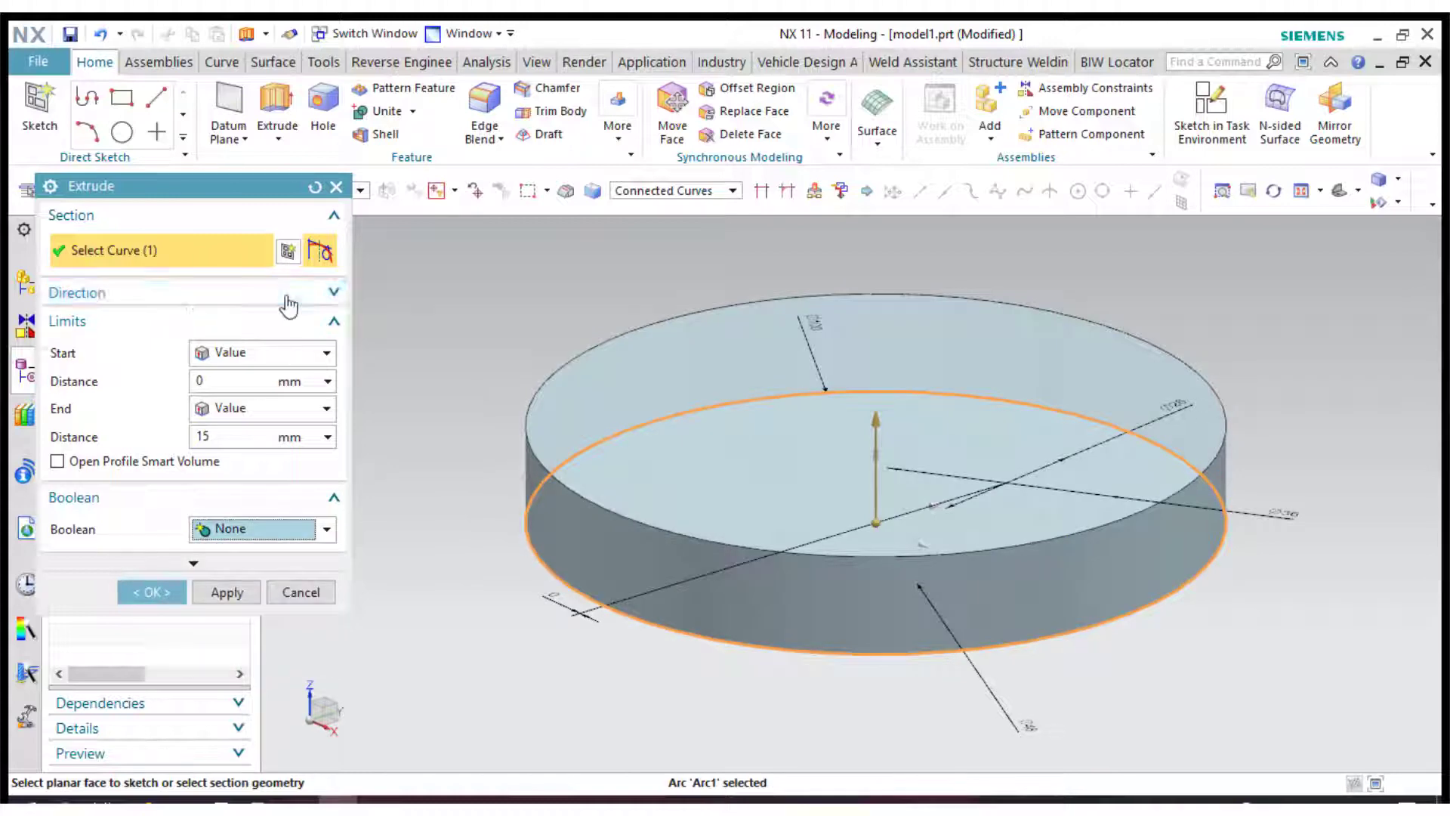
{"action": "left_click", "coordinate": [287, 296]}
{"action": "left_click", "coordinate": [272, 329]}
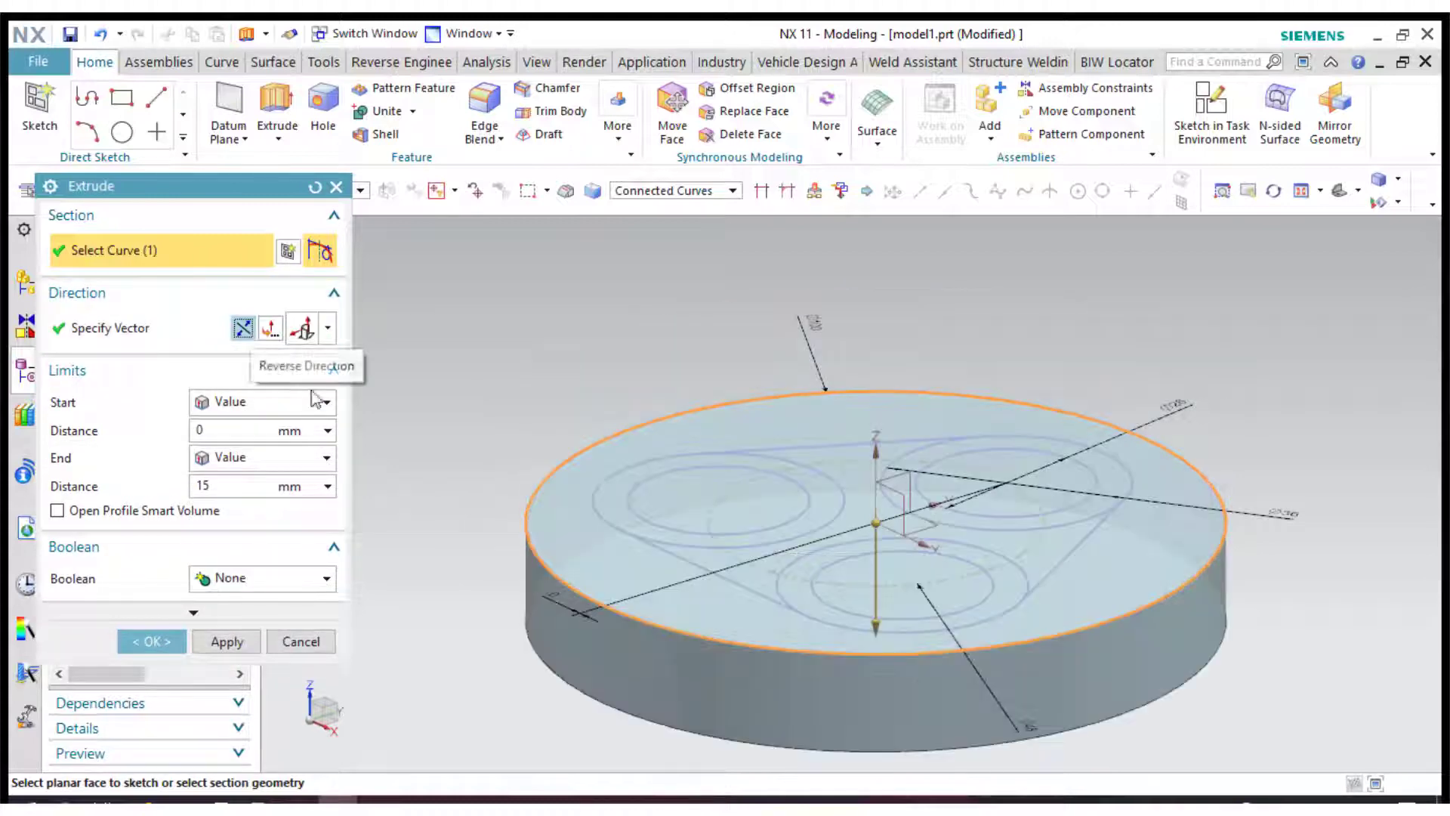
{"action": "left_click", "coordinate": [653, 477]}
{"action": "left_click", "coordinate": [969, 453]}
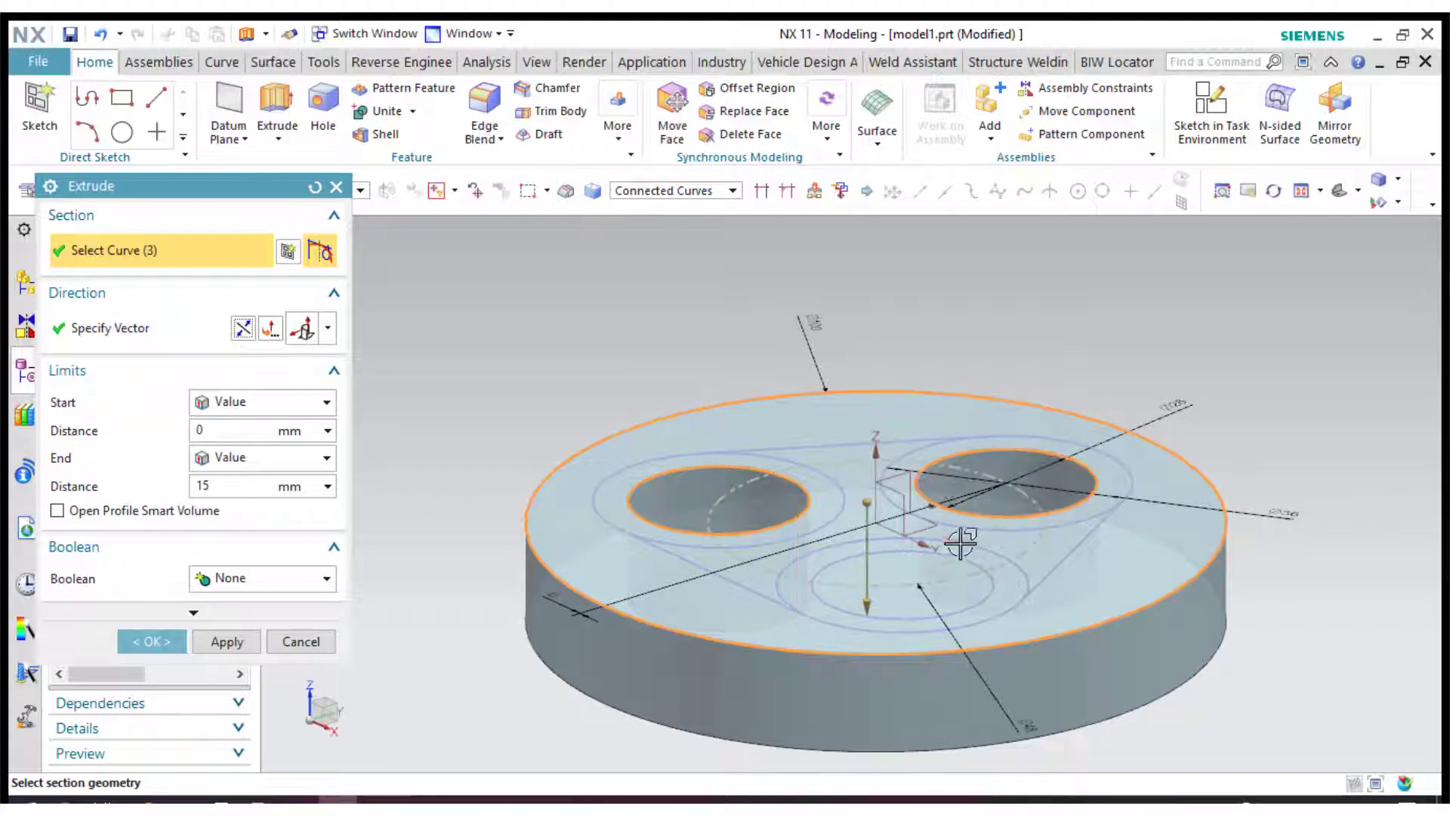
{"action": "left_click", "coordinate": [963, 559]}
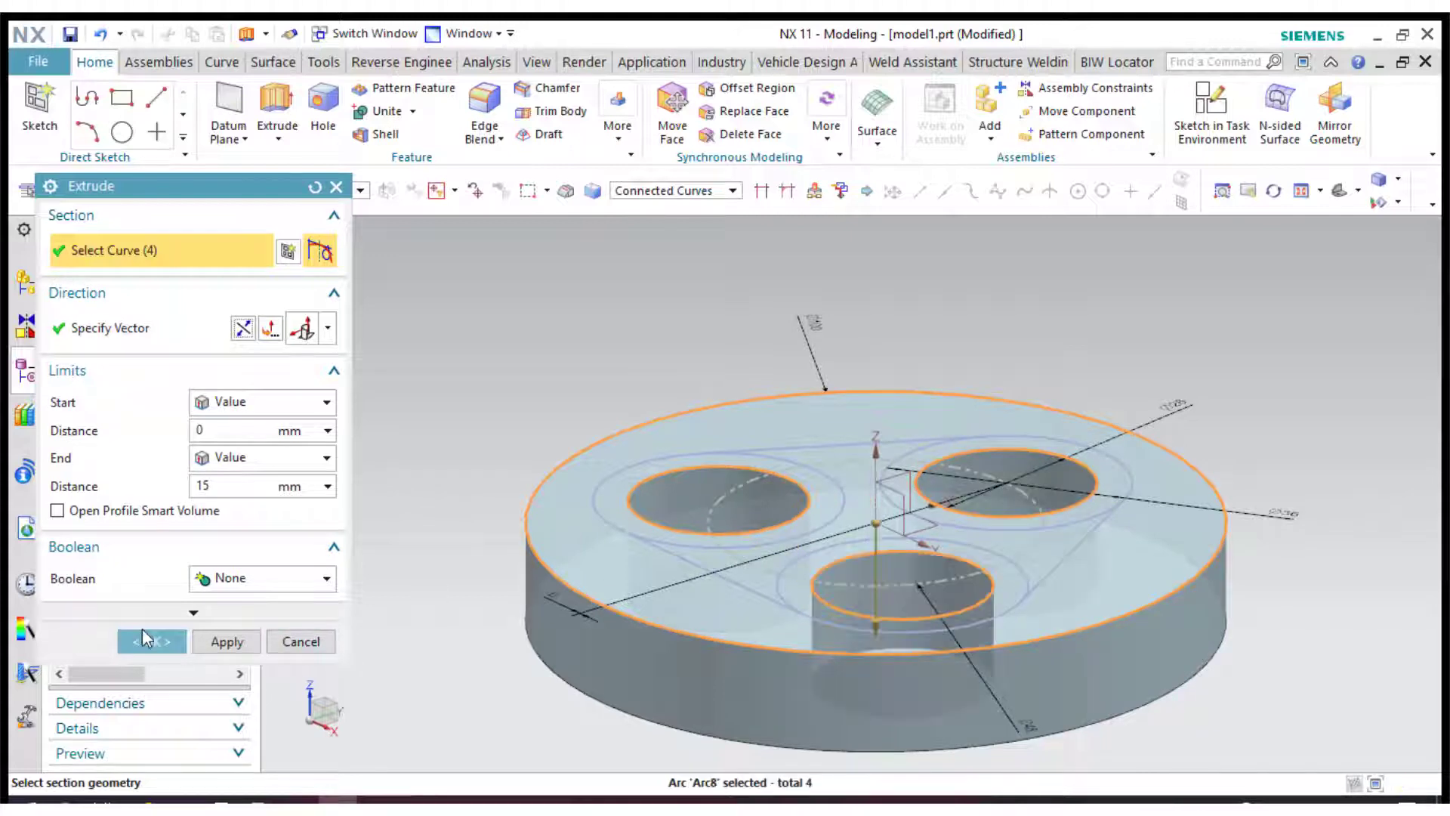
{"action": "left_click", "coordinate": [142, 637]}
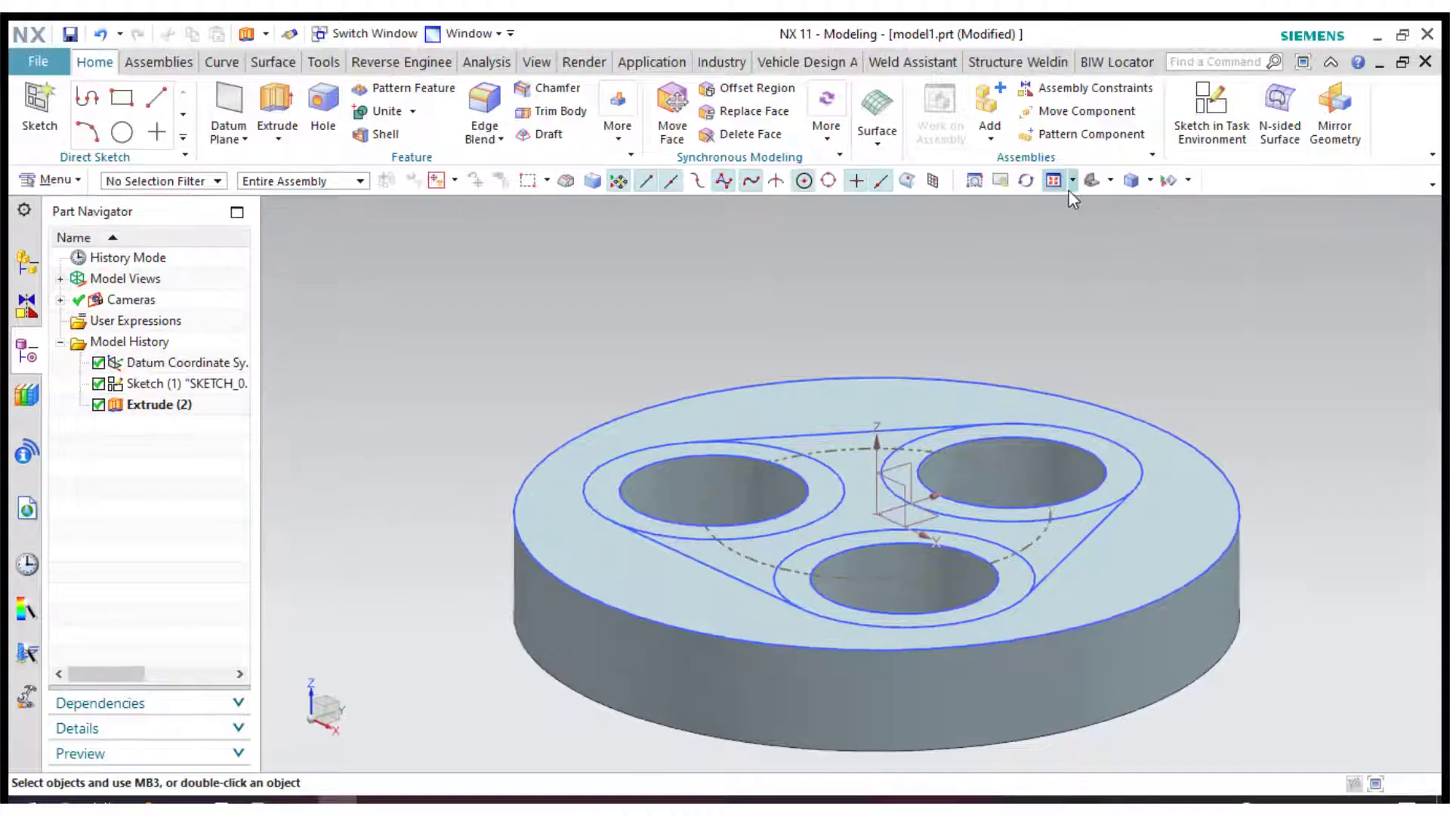
Shell the round base with 3 mm thickness, removing its bottom face
{"action": "left_click", "coordinate": [1058, 180]}
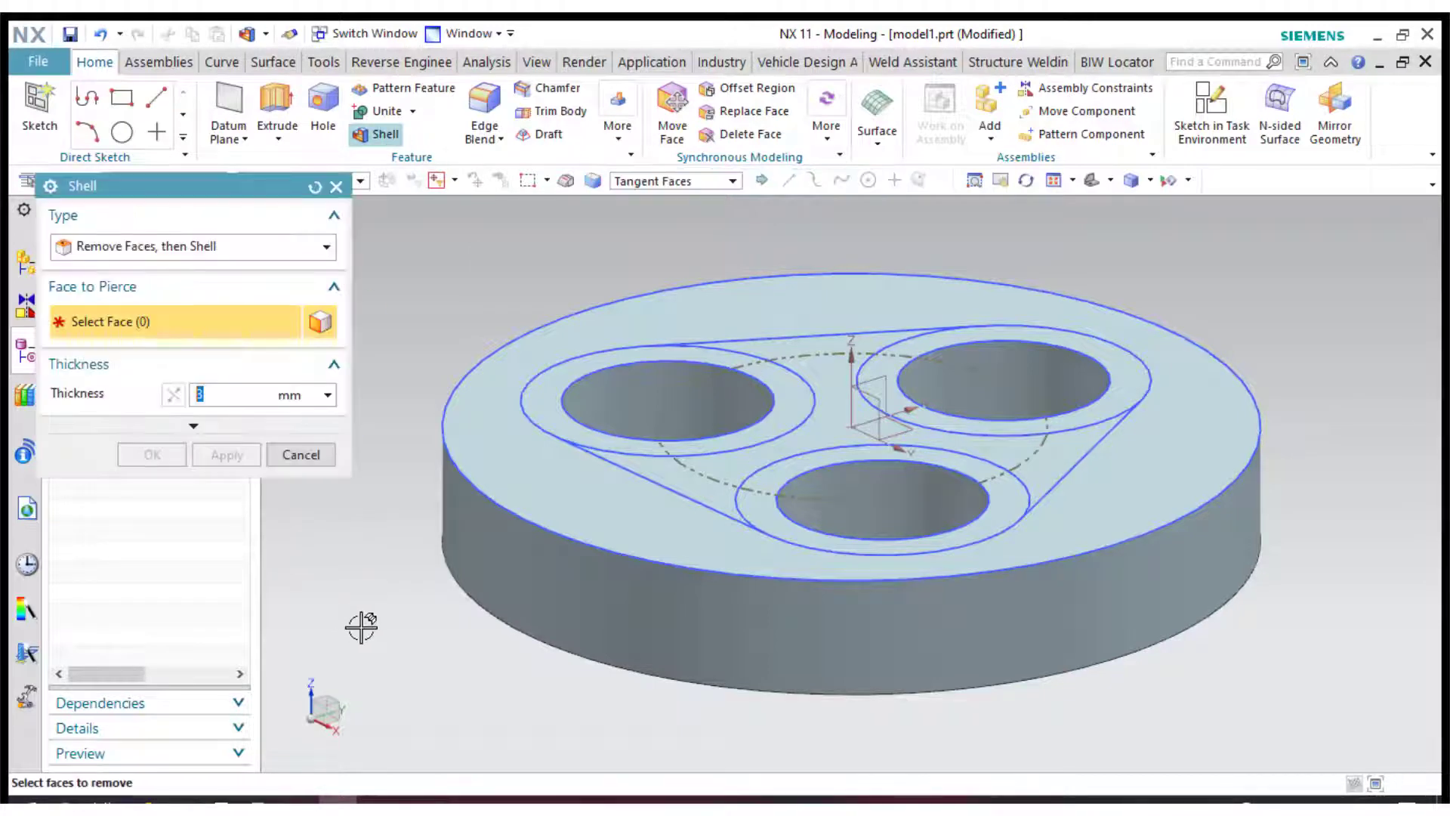
{"action": "middle_click_drag", "start_coordinate": [359, 625], "coordinate": [502, 443]}
{"action": "left_click", "coordinate": [512, 441]}
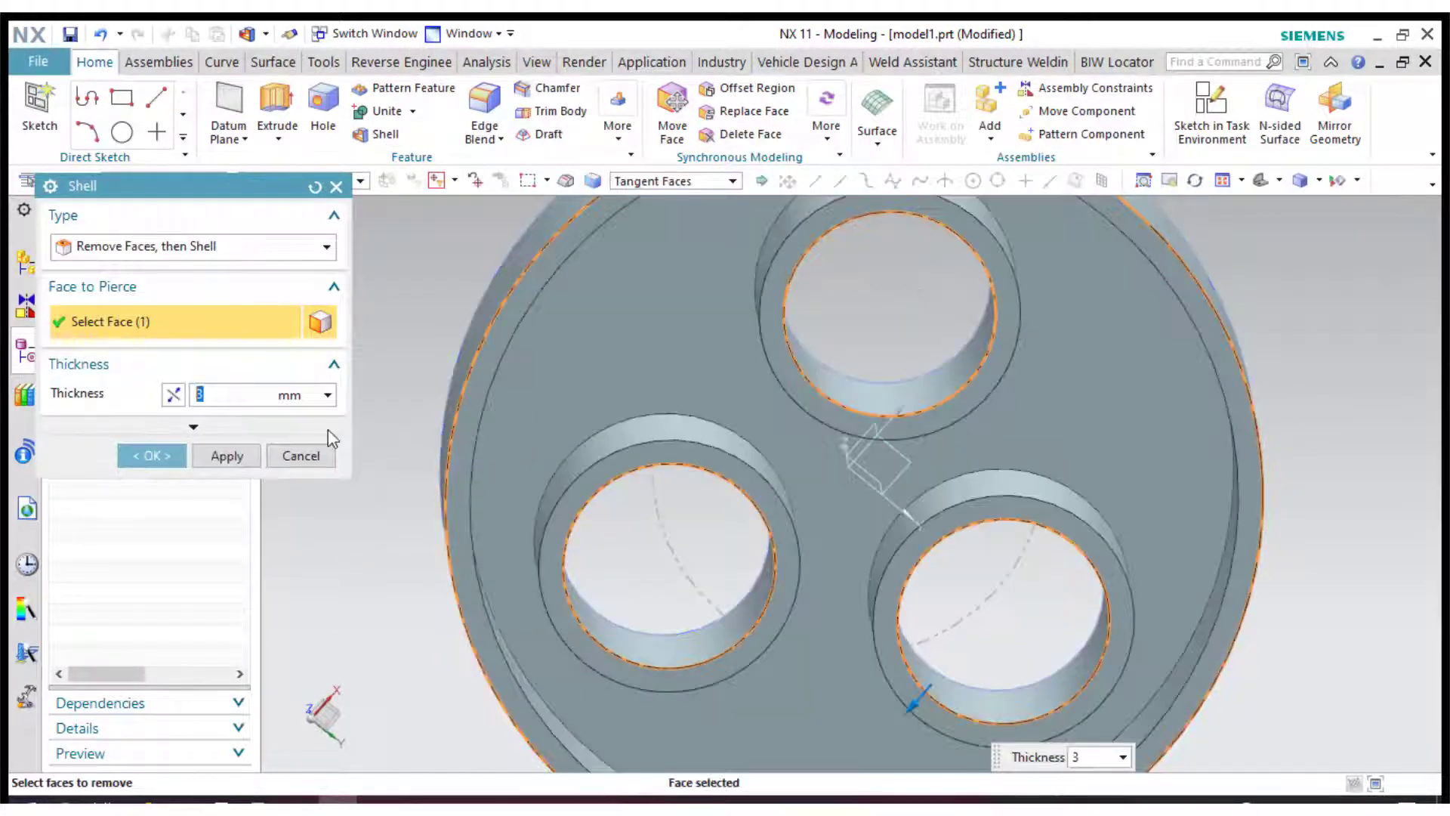
{"action": "left_click", "coordinate": [156, 456]}
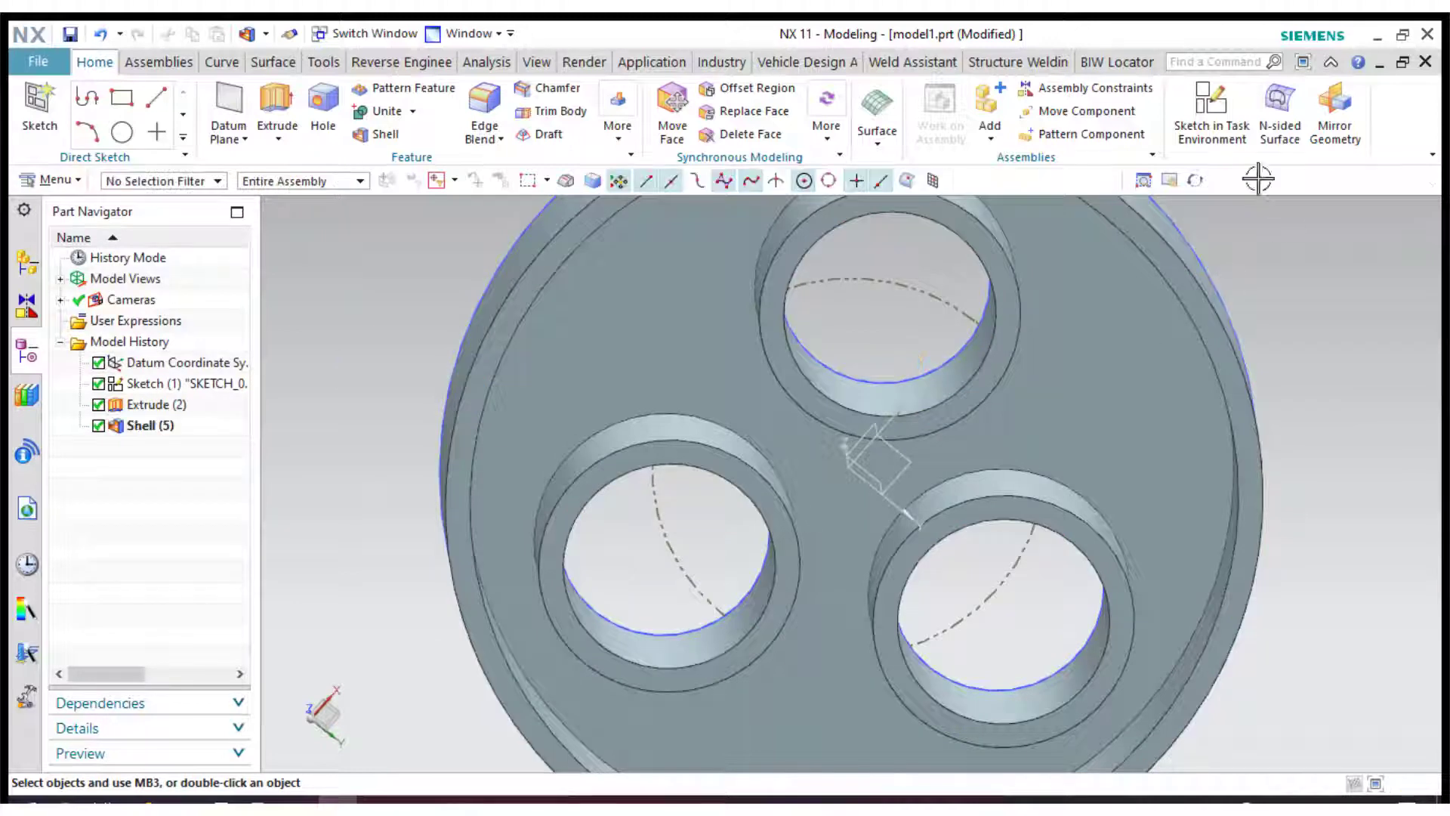
{"action": "left_click", "coordinate": [1094, 180]}
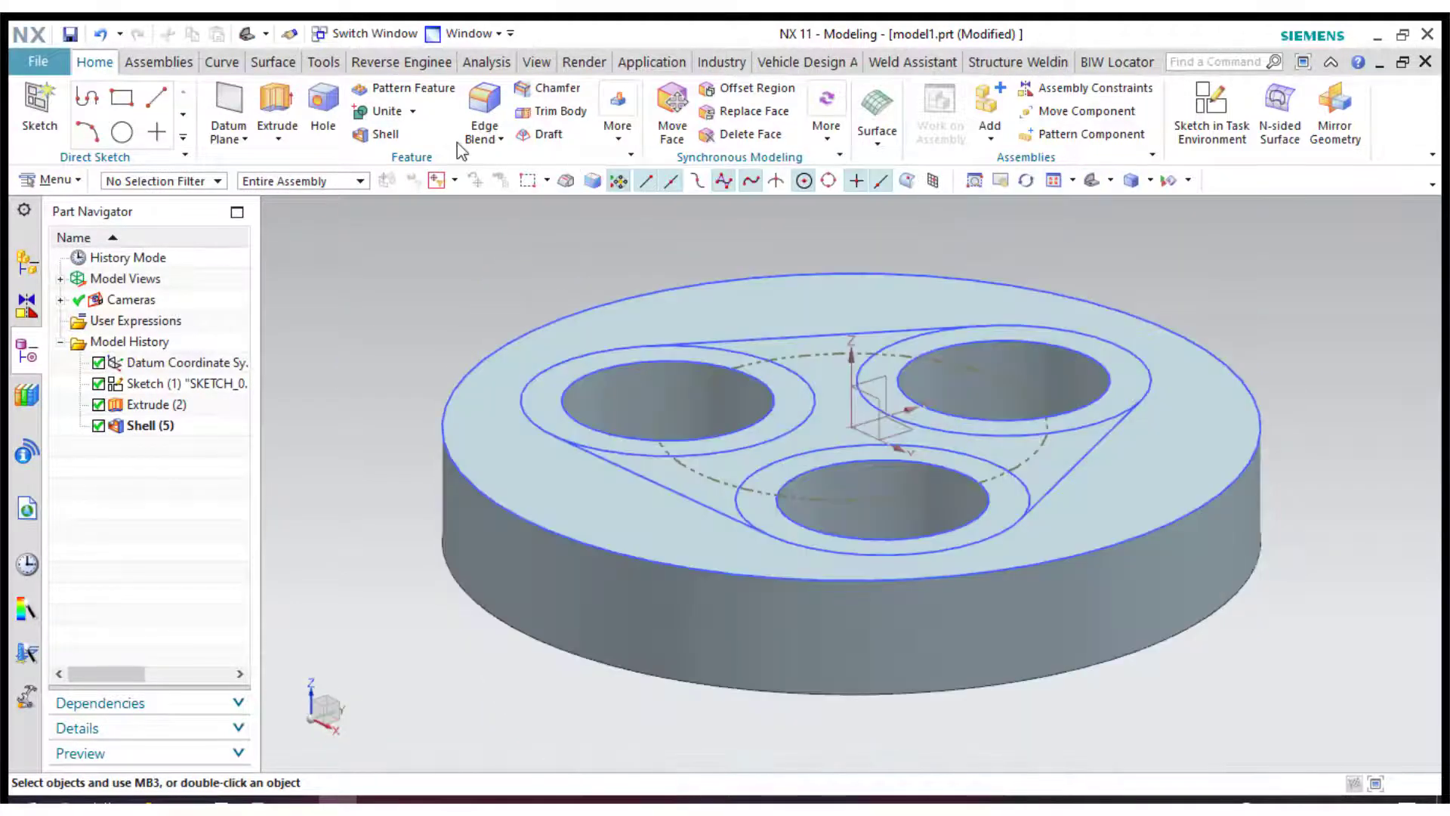
Extrude the area inside the tangent lines and 36 mm circles upward by 20 mm, keeping the three holes open
{"action": "left_click", "coordinate": [292, 103]}
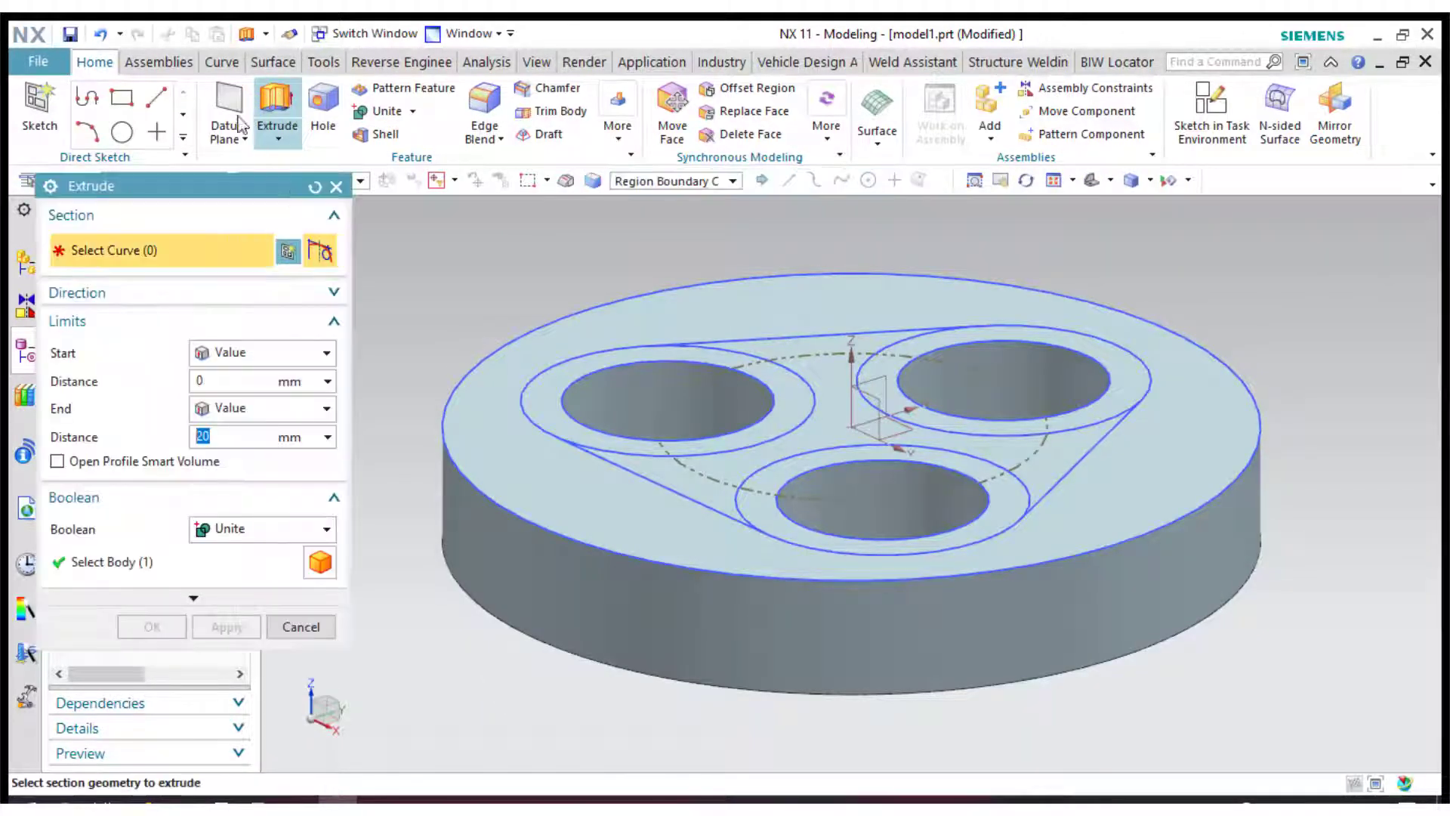
{"action": "left_click", "coordinate": [803, 361]}
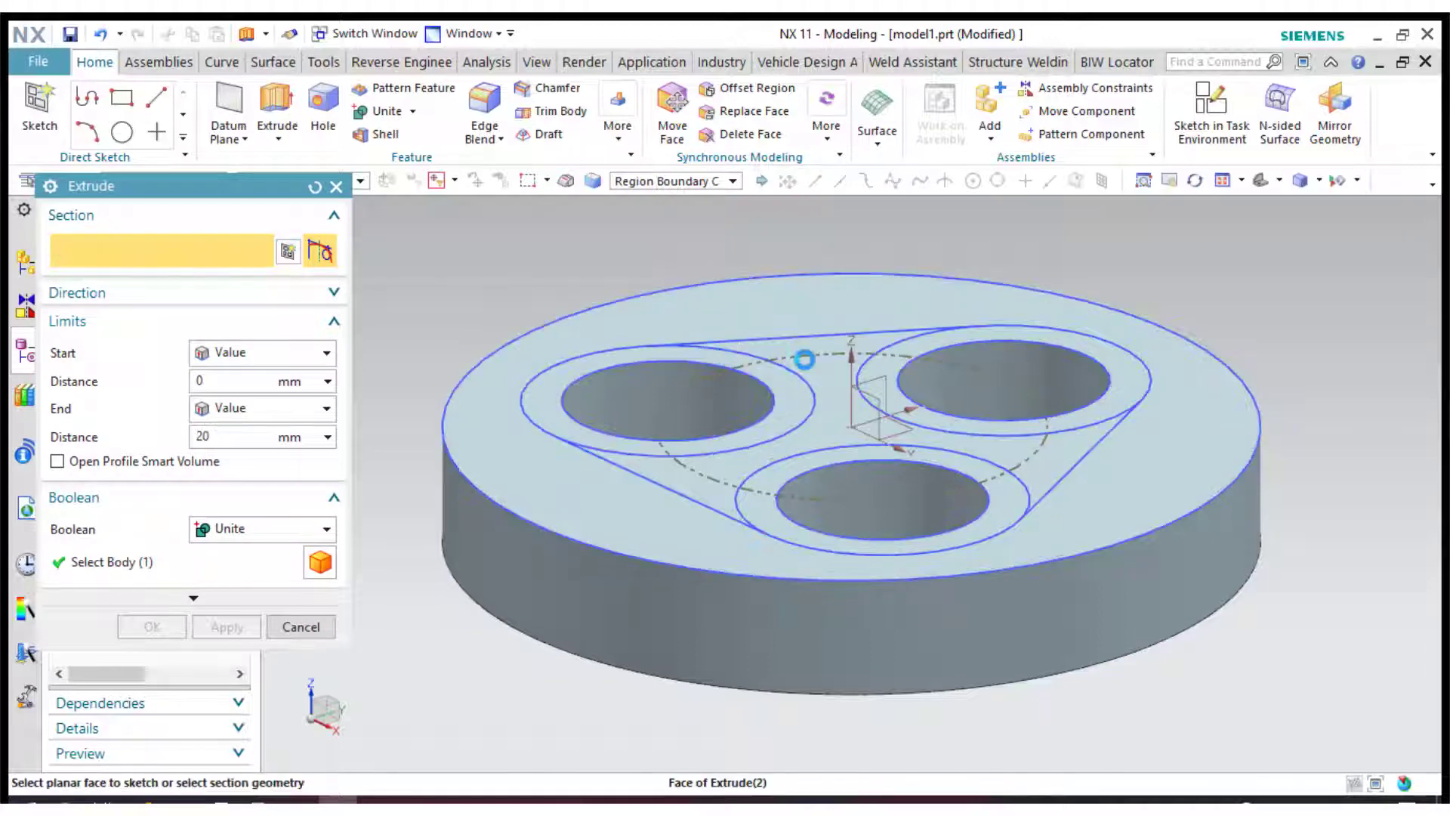
{"action": "left_click", "coordinate": [923, 340]}
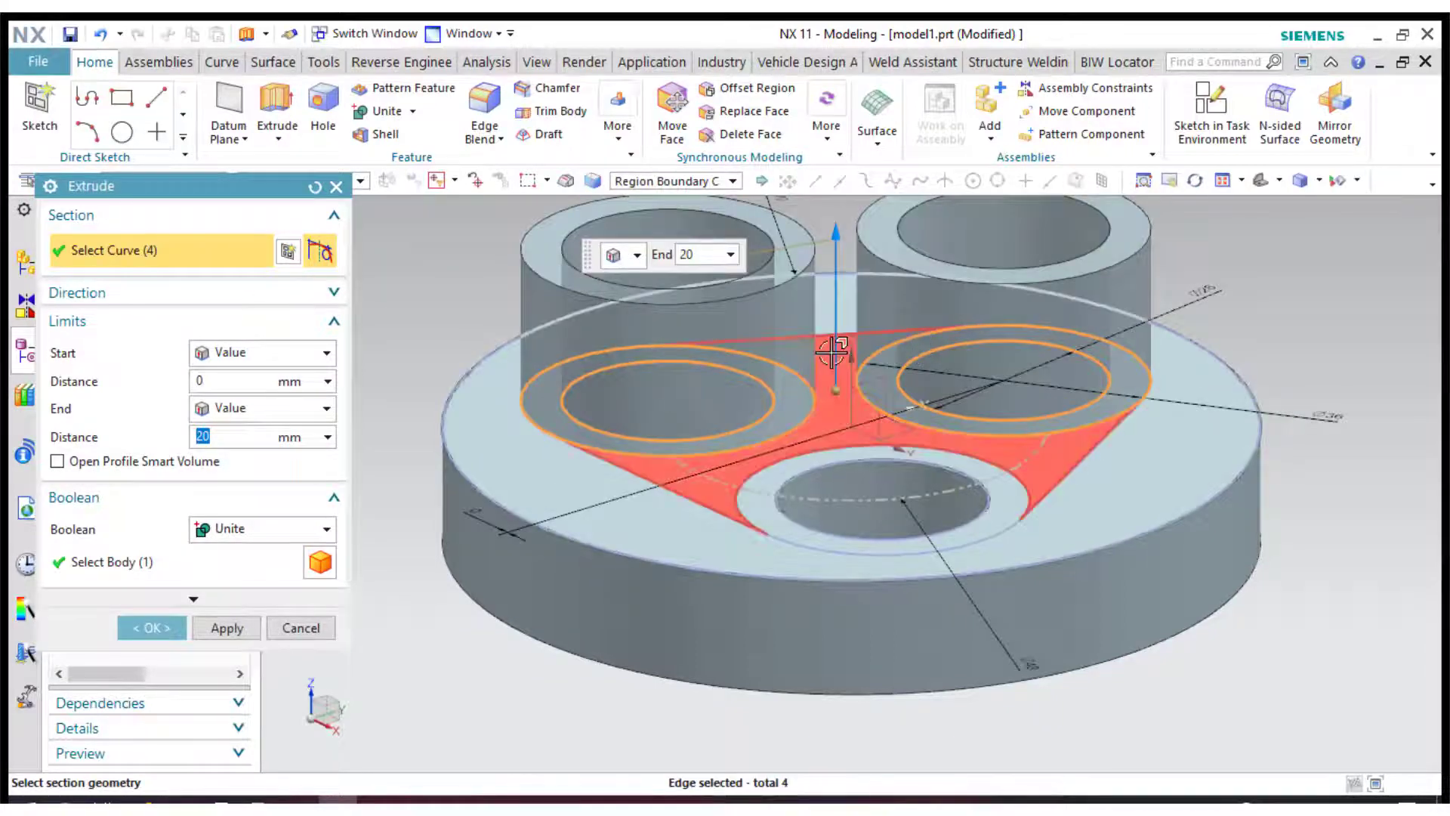
{"action": "left_click", "coordinate": [973, 469]}
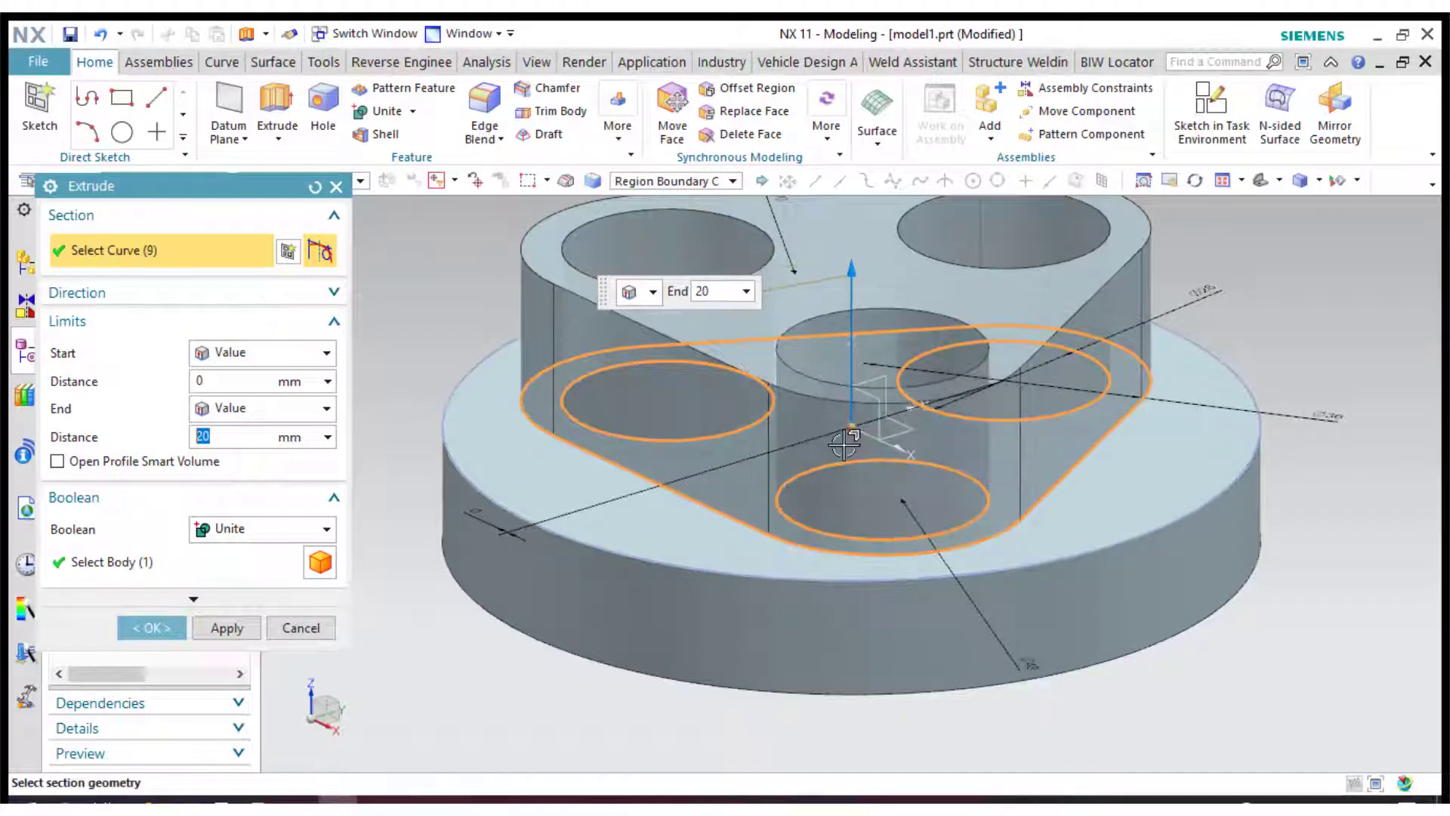
{"action": "left_click", "coordinate": [151, 628]}
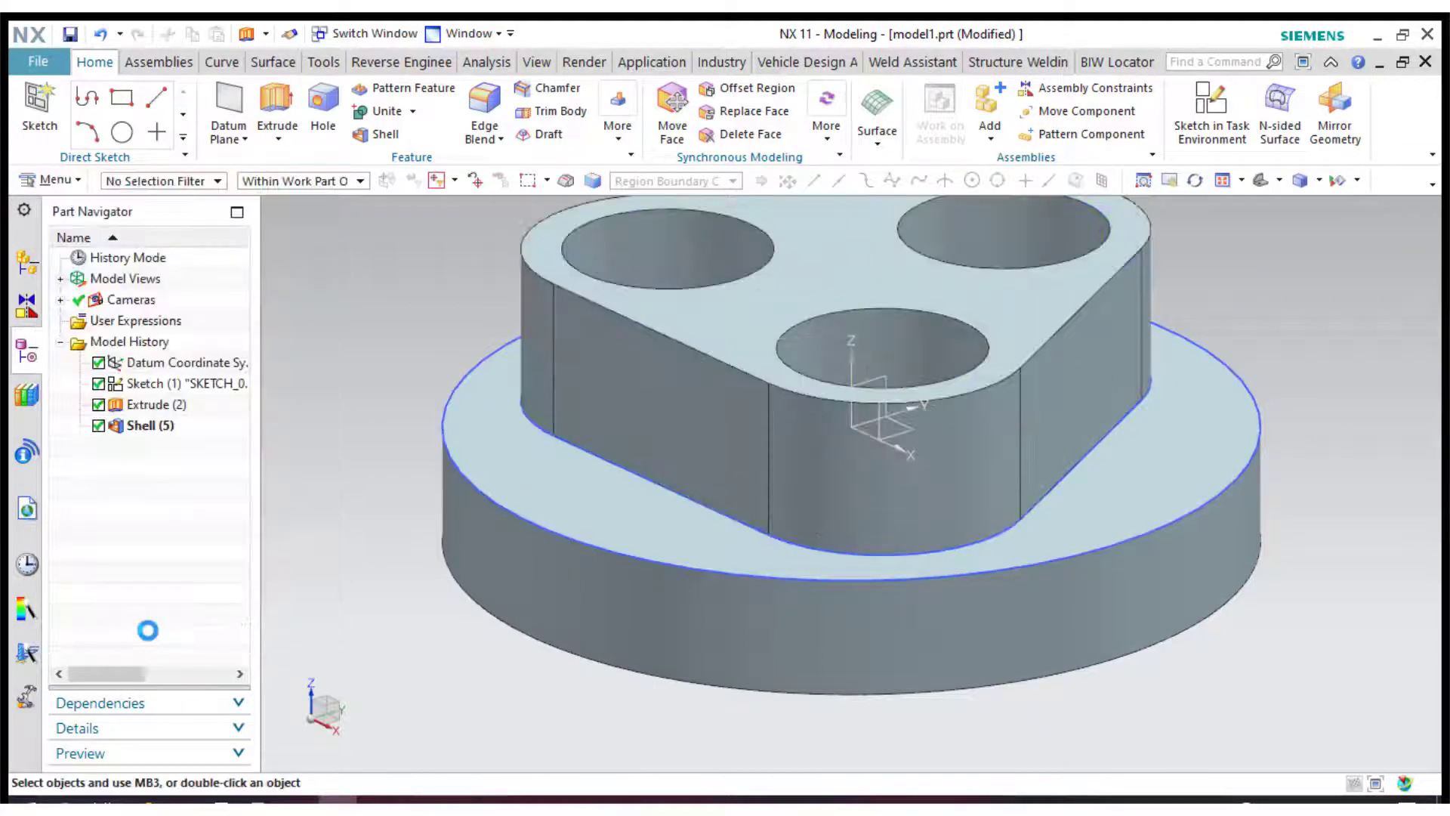
Shell the raised triangular boss with 3 mm thickness, removing its top face
{"action": "middle_click_drag", "start_coordinate": [385, 426], "coordinate": [327, 510]}
{"action": "left_click", "coordinate": [1092, 180]}
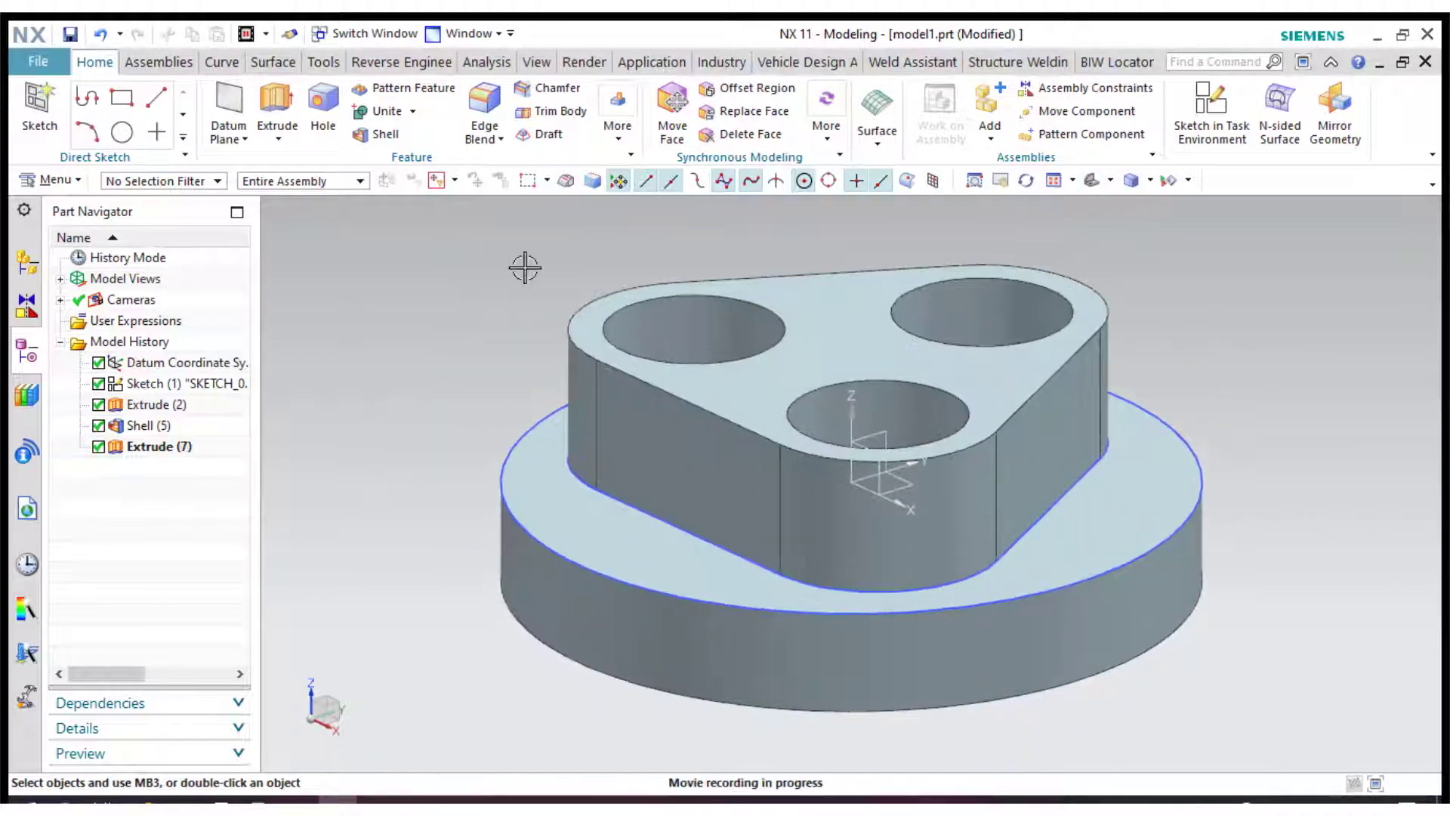
{"action": "left_click", "coordinate": [385, 135]}
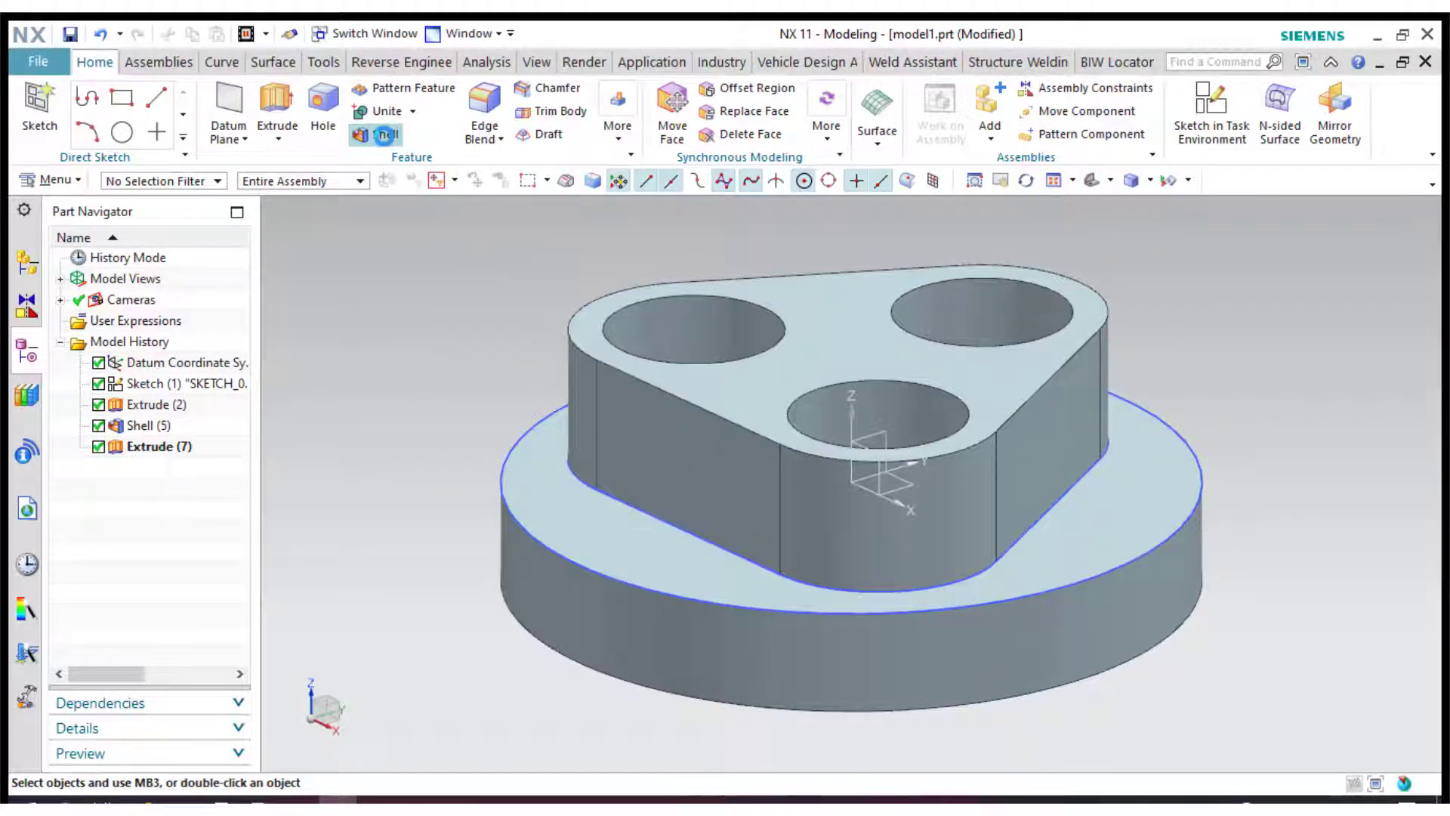
{"action": "left_click", "coordinate": [814, 331]}
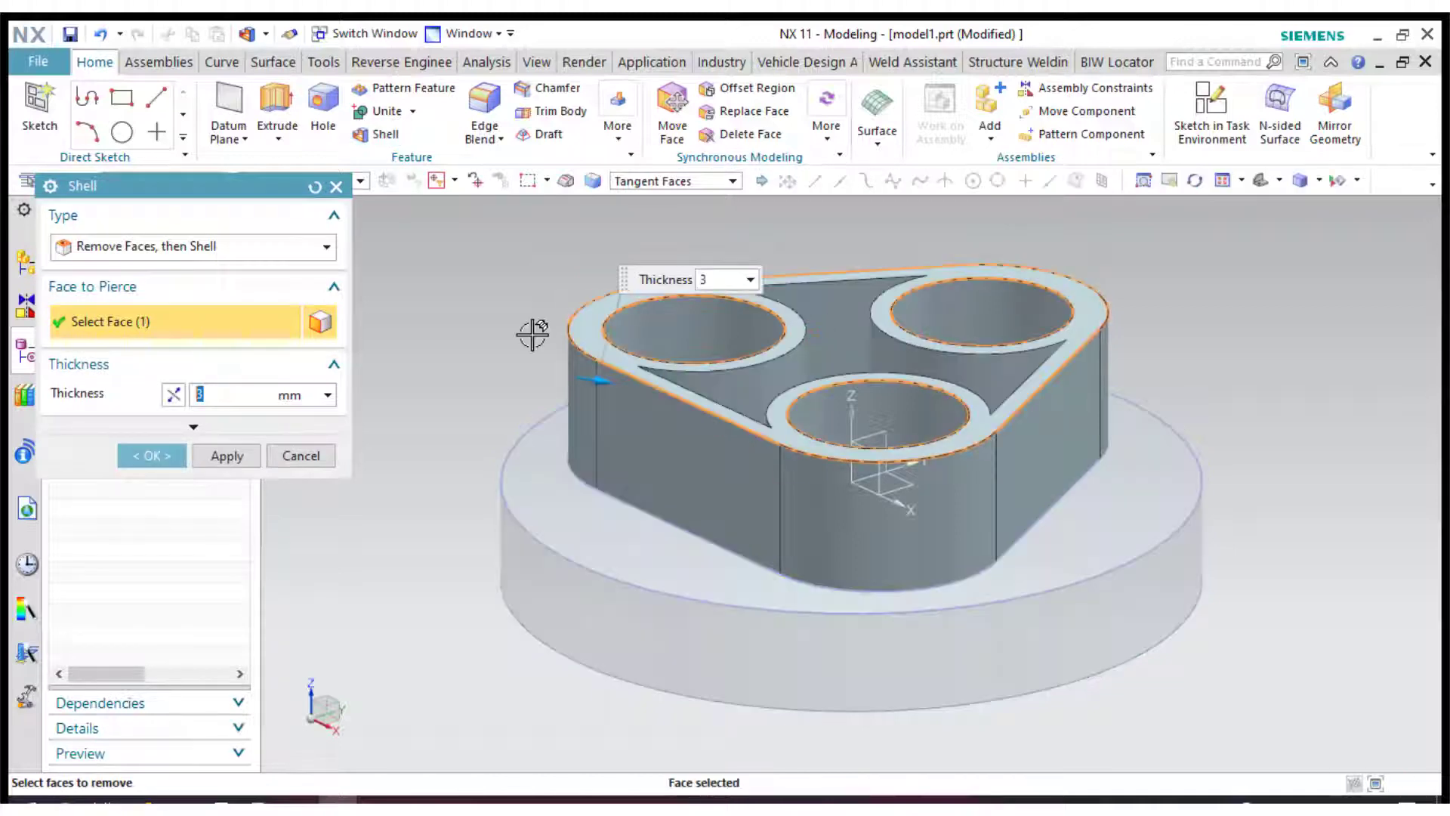
{"action": "left_click", "coordinate": [151, 454]}
Unite the round base as target with the shelled triangular boss as tool
{"action": "middle_click_drag", "start_coordinate": [414, 311], "coordinate": [402, 342]}
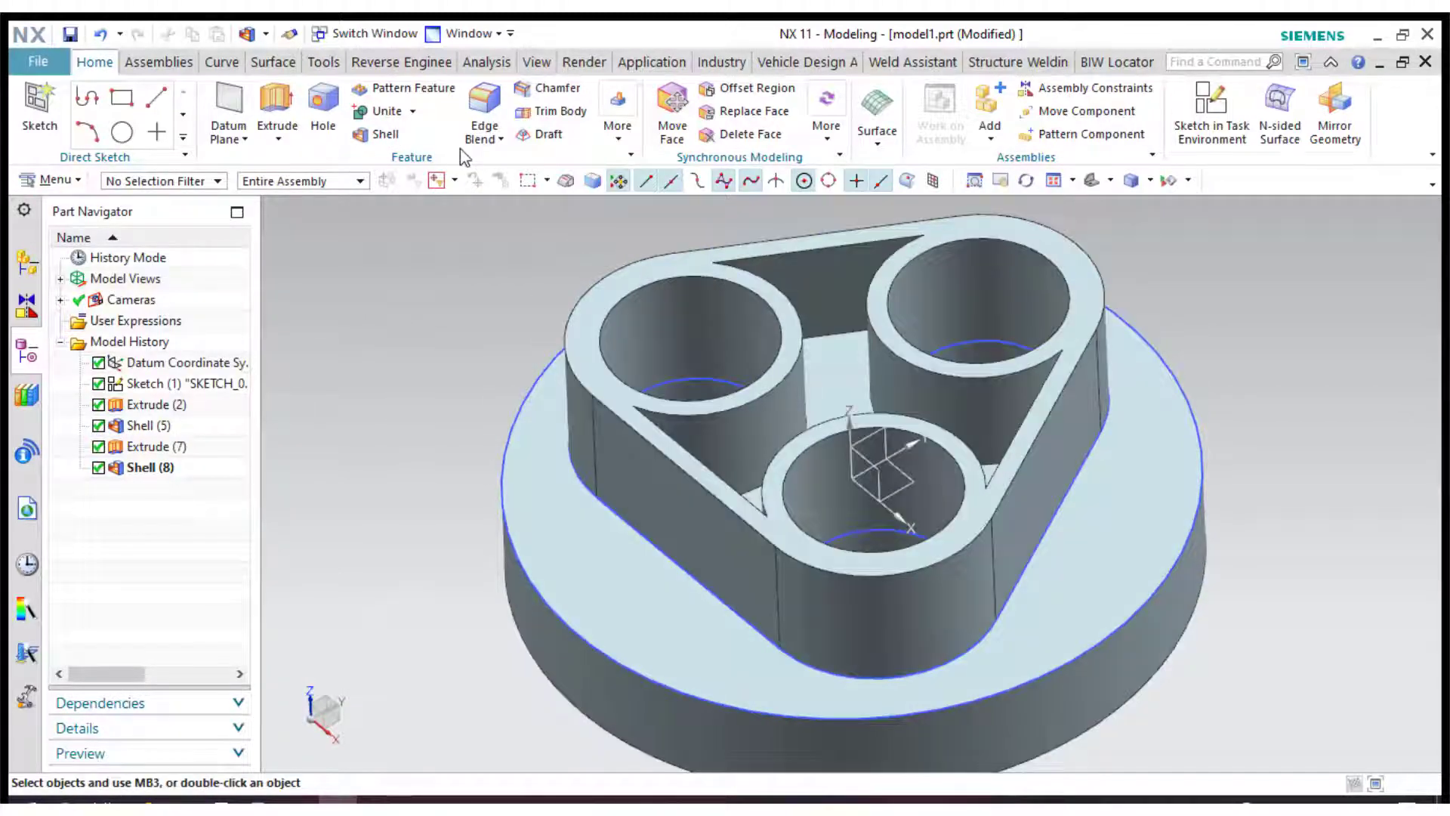
{"action": "left_click", "coordinate": [373, 106]}
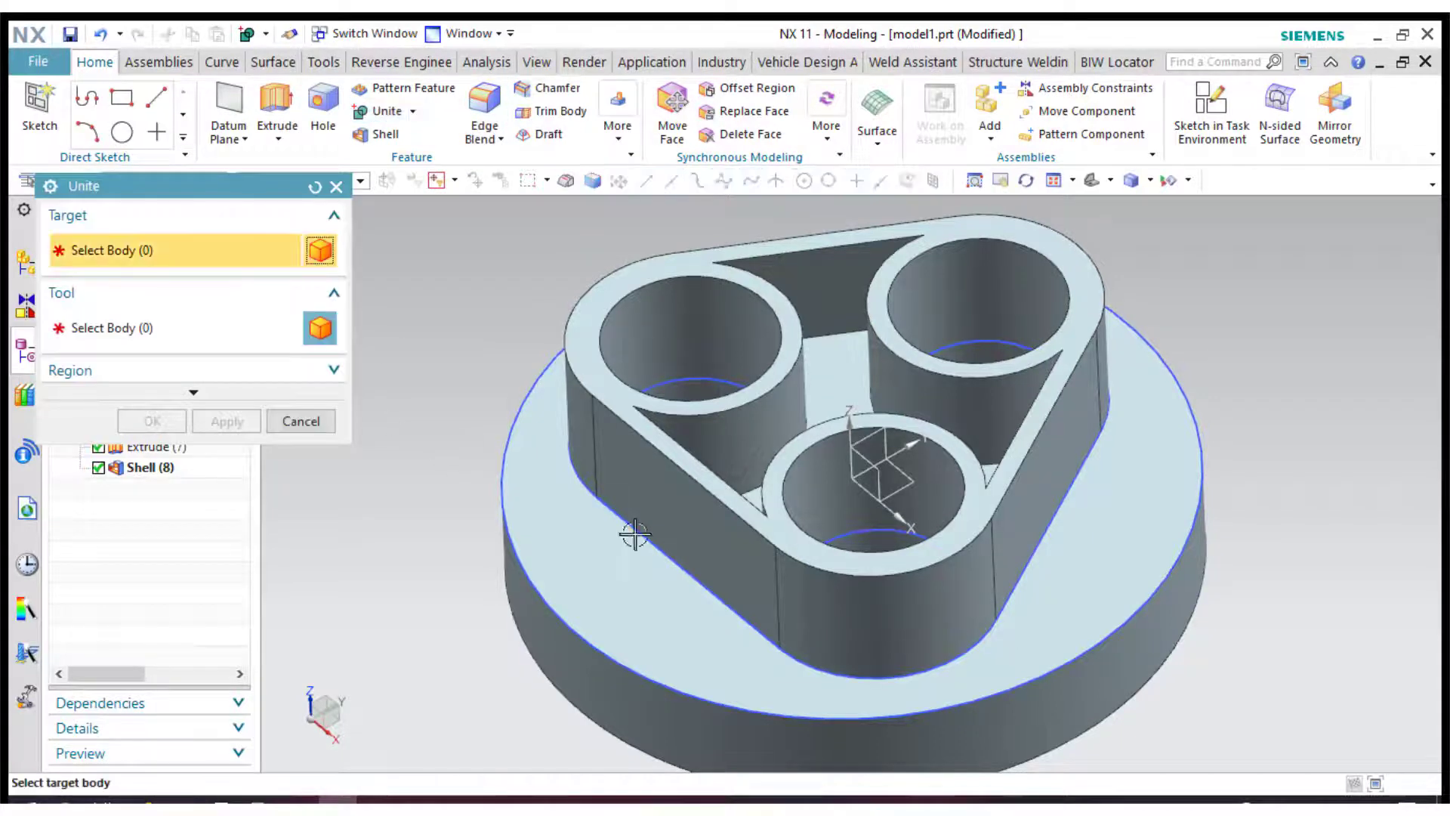
{"action": "left_click", "coordinate": [635, 532]}
{"action": "left_click", "coordinate": [628, 460]}
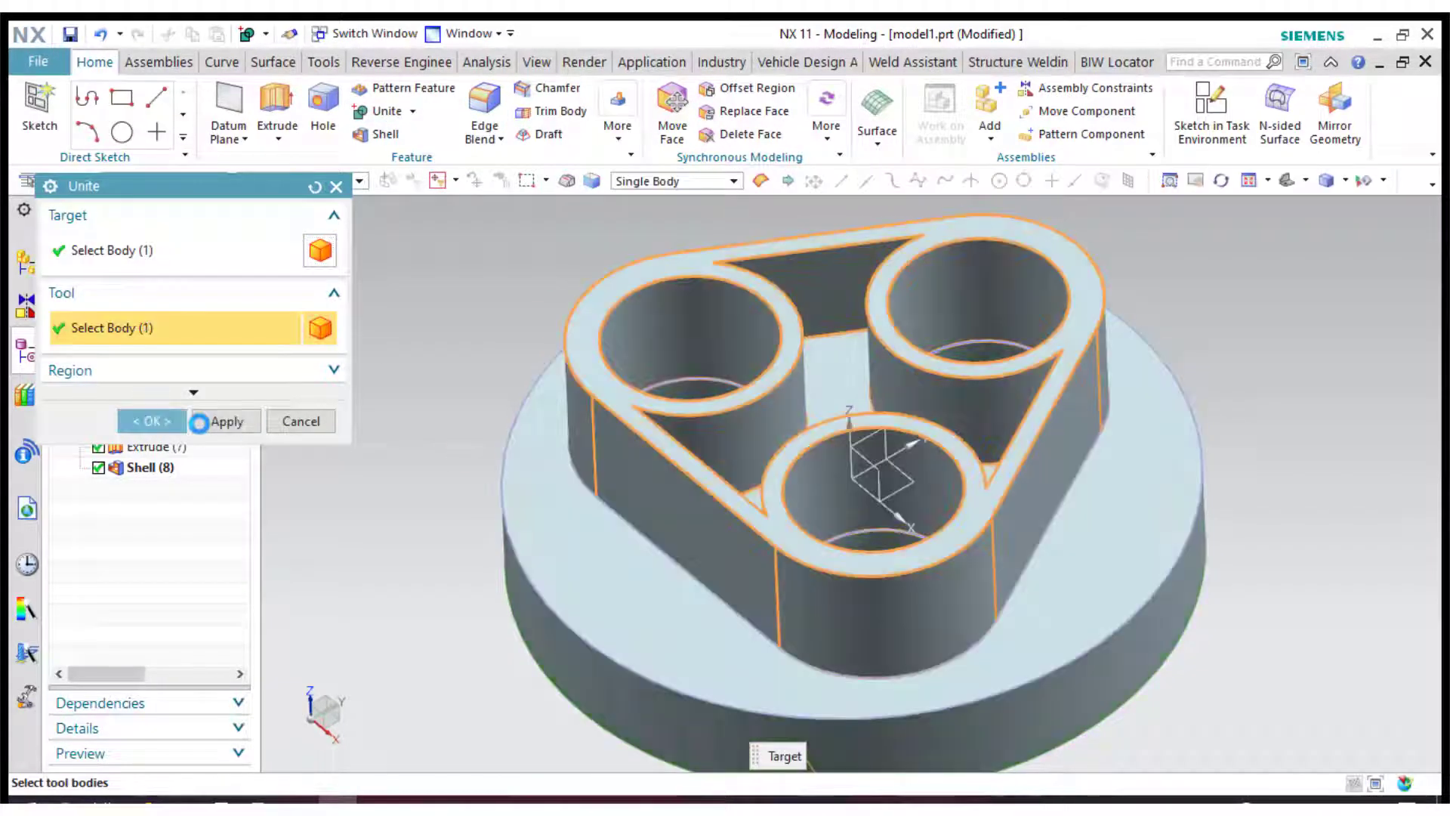
{"action": "left_click", "coordinate": [152, 421]}
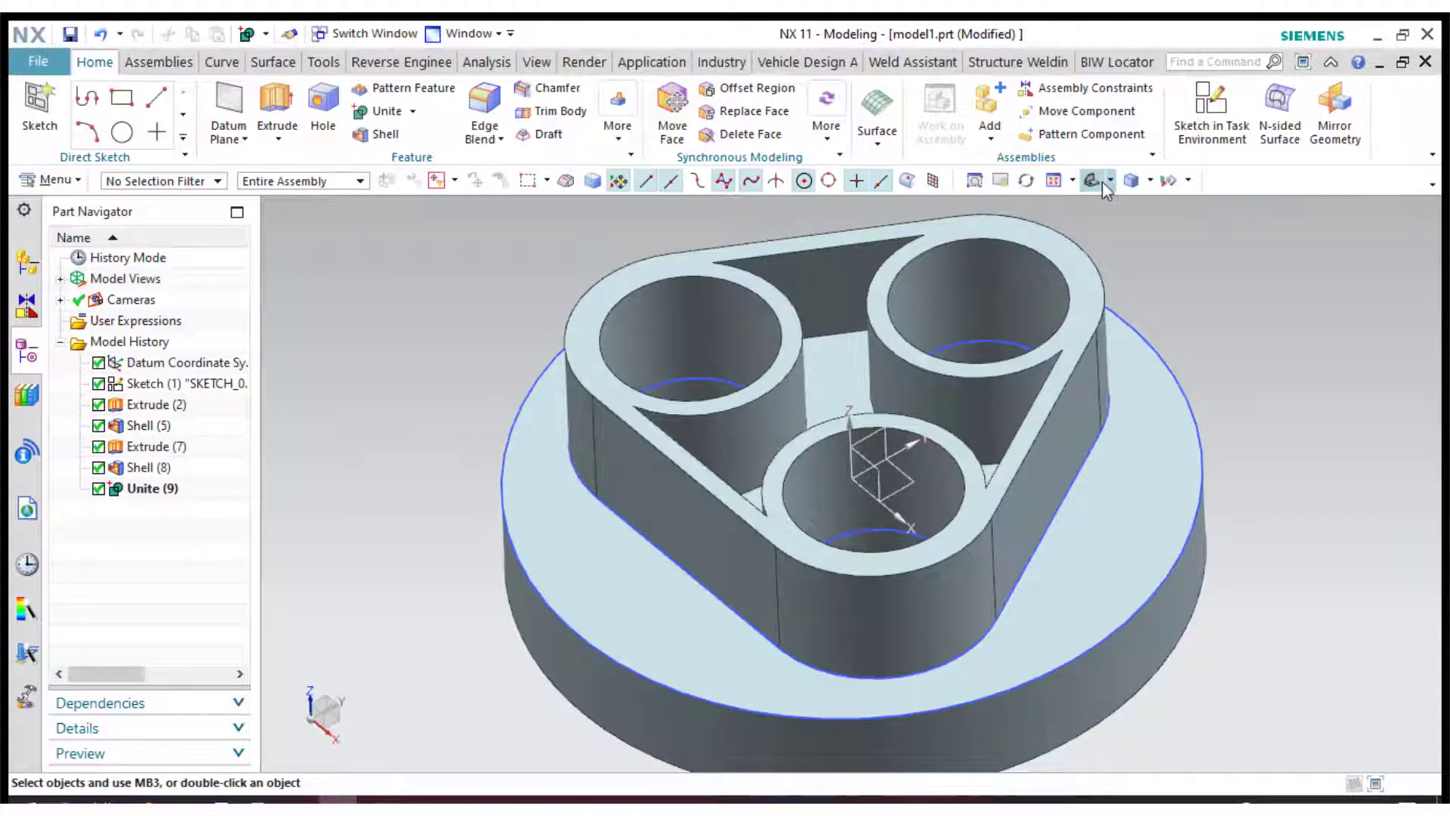
Hide the sketch that defines the base and boss profiles
{"action": "left_click", "coordinate": [1084, 183]}
{"action": "right_click", "coordinate": [149, 389]}
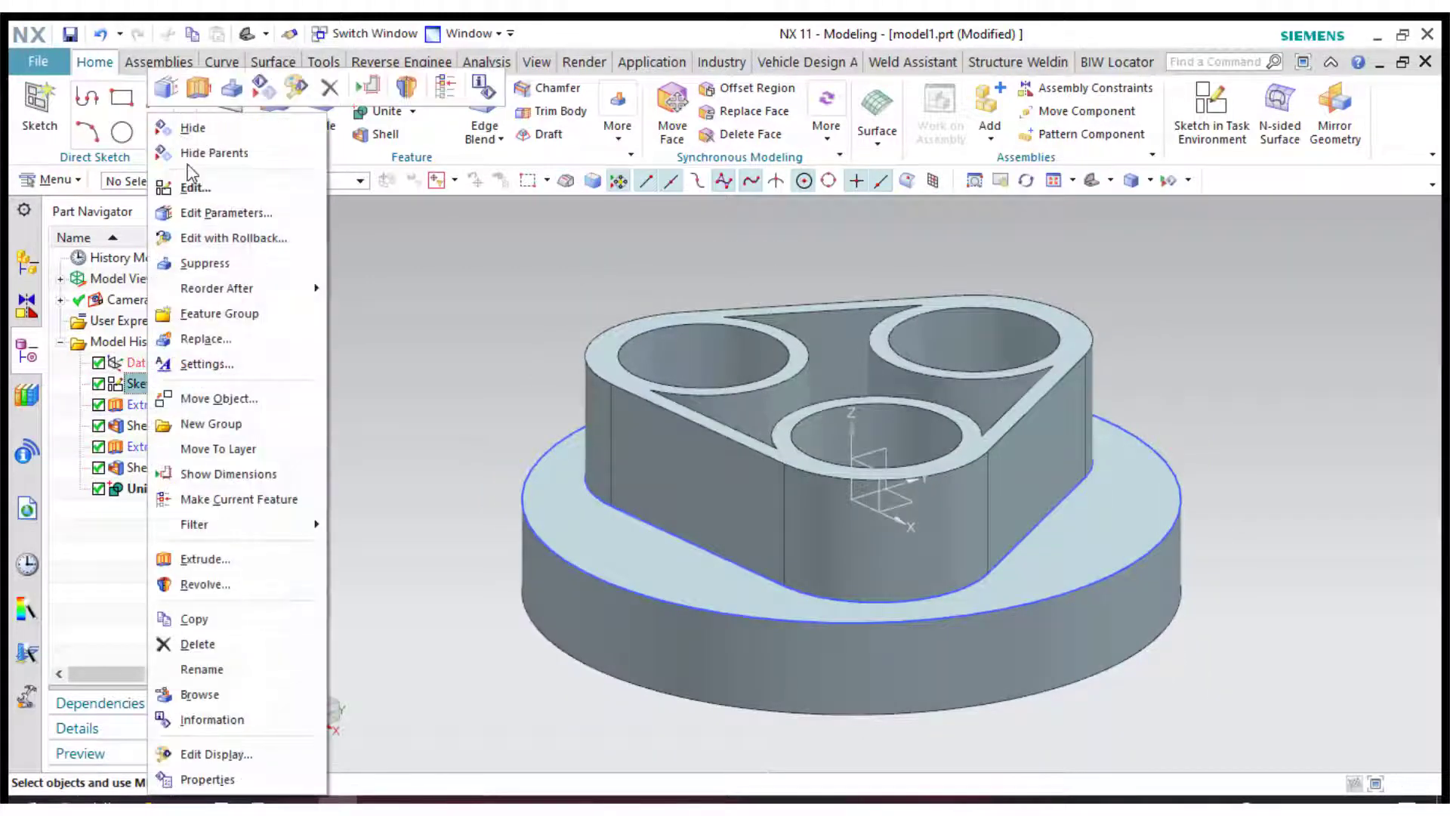
{"action": "left_click", "coordinate": [194, 128]}
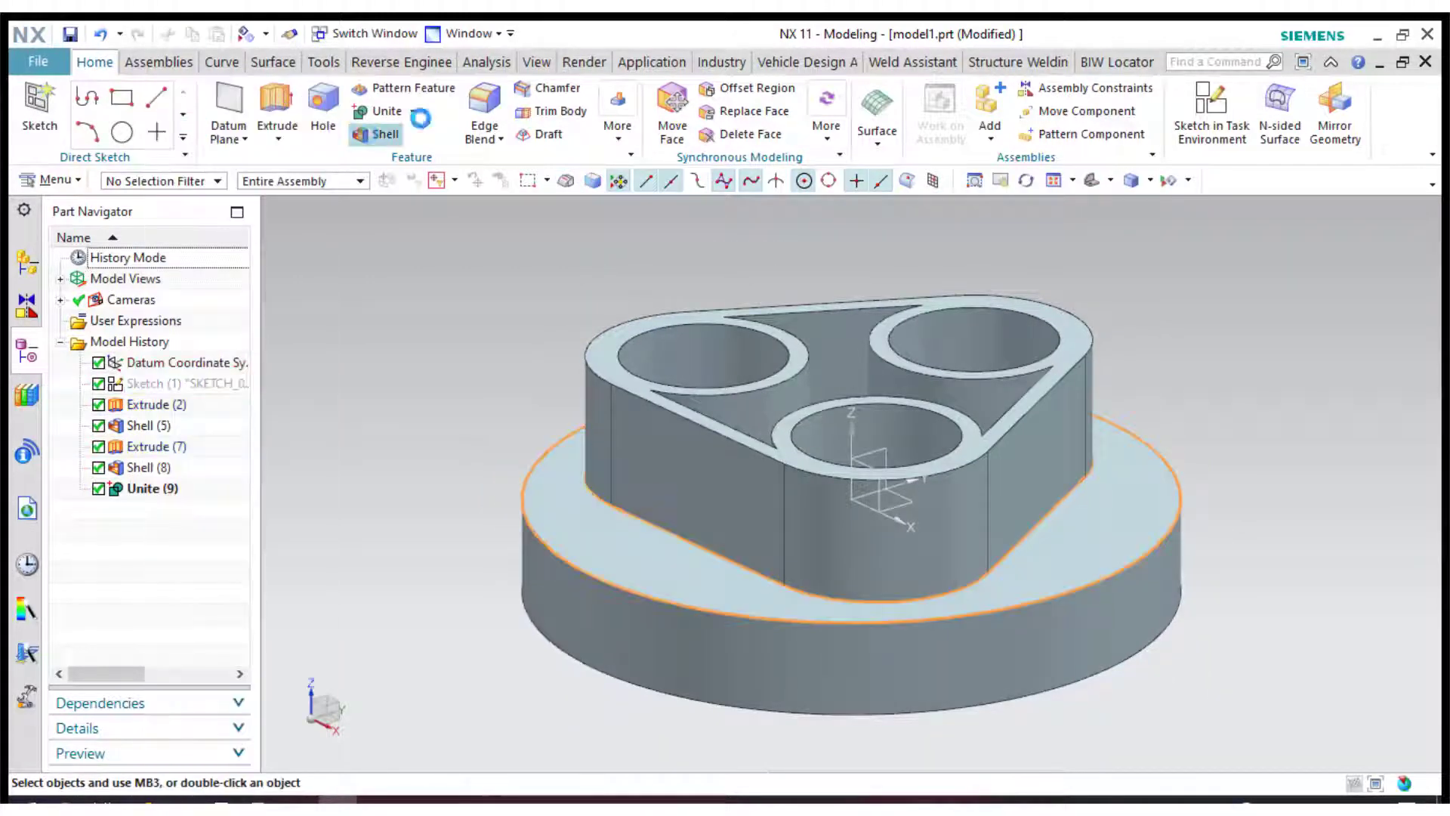
Blend the upper and lower outer edges of the round base with a 3 mm radius
{"action": "left_click", "coordinate": [495, 115]}
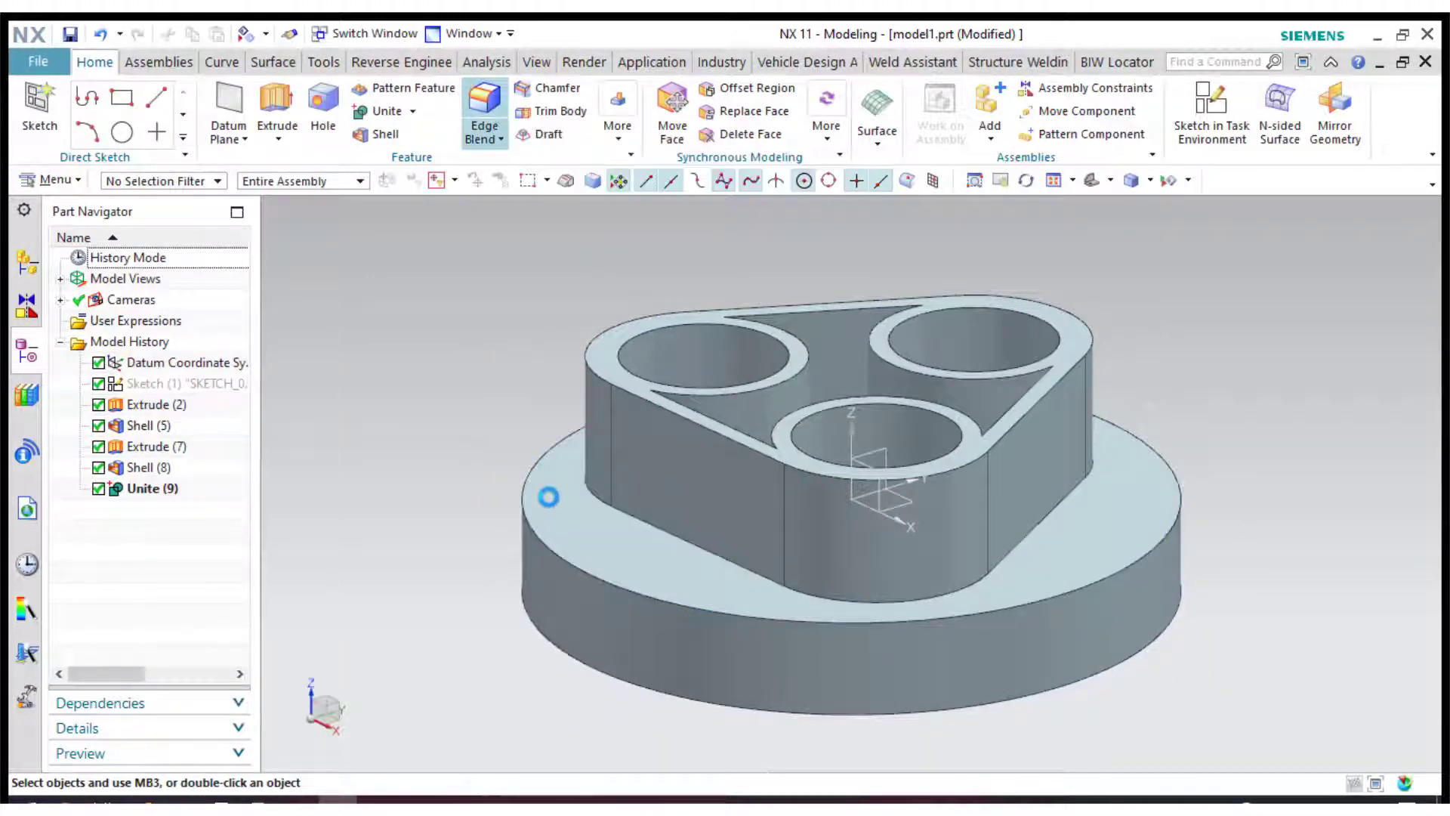
{"action": "left_click", "coordinate": [584, 567]}
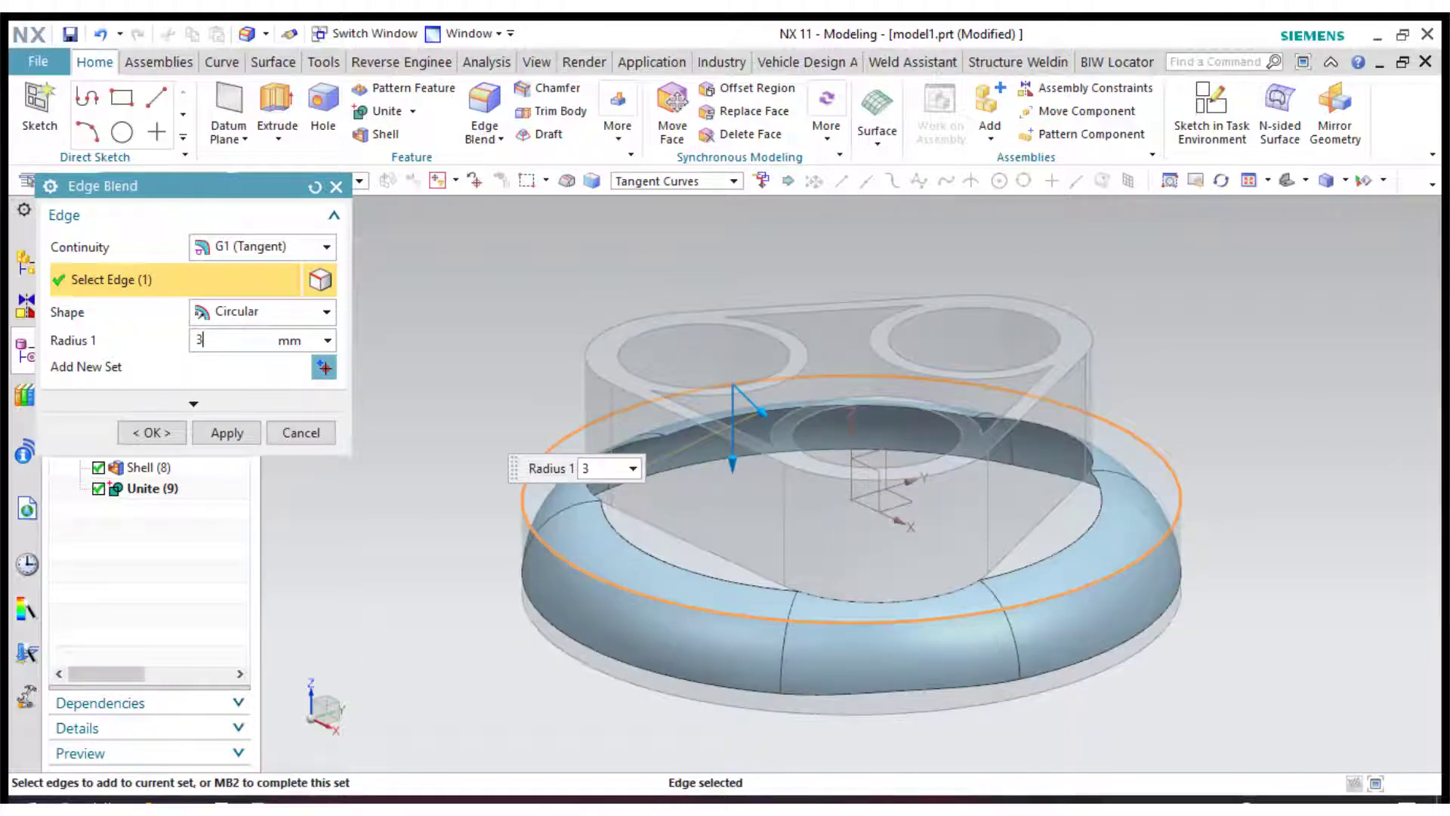
{"action": "key", "text": "Return"}
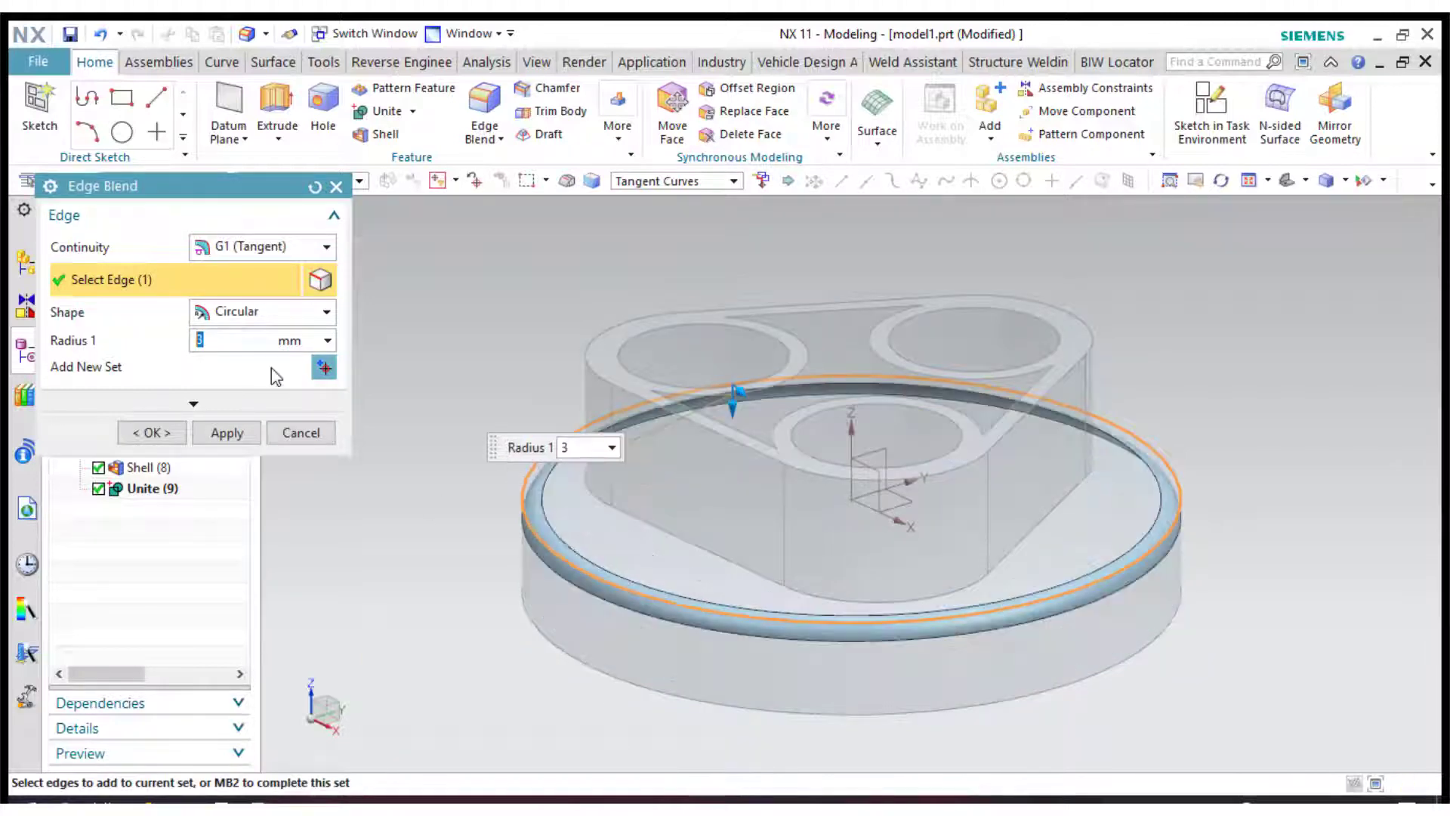
{"action": "left_click", "coordinate": [579, 655]}
{"action": "left_click", "coordinate": [148, 434]}
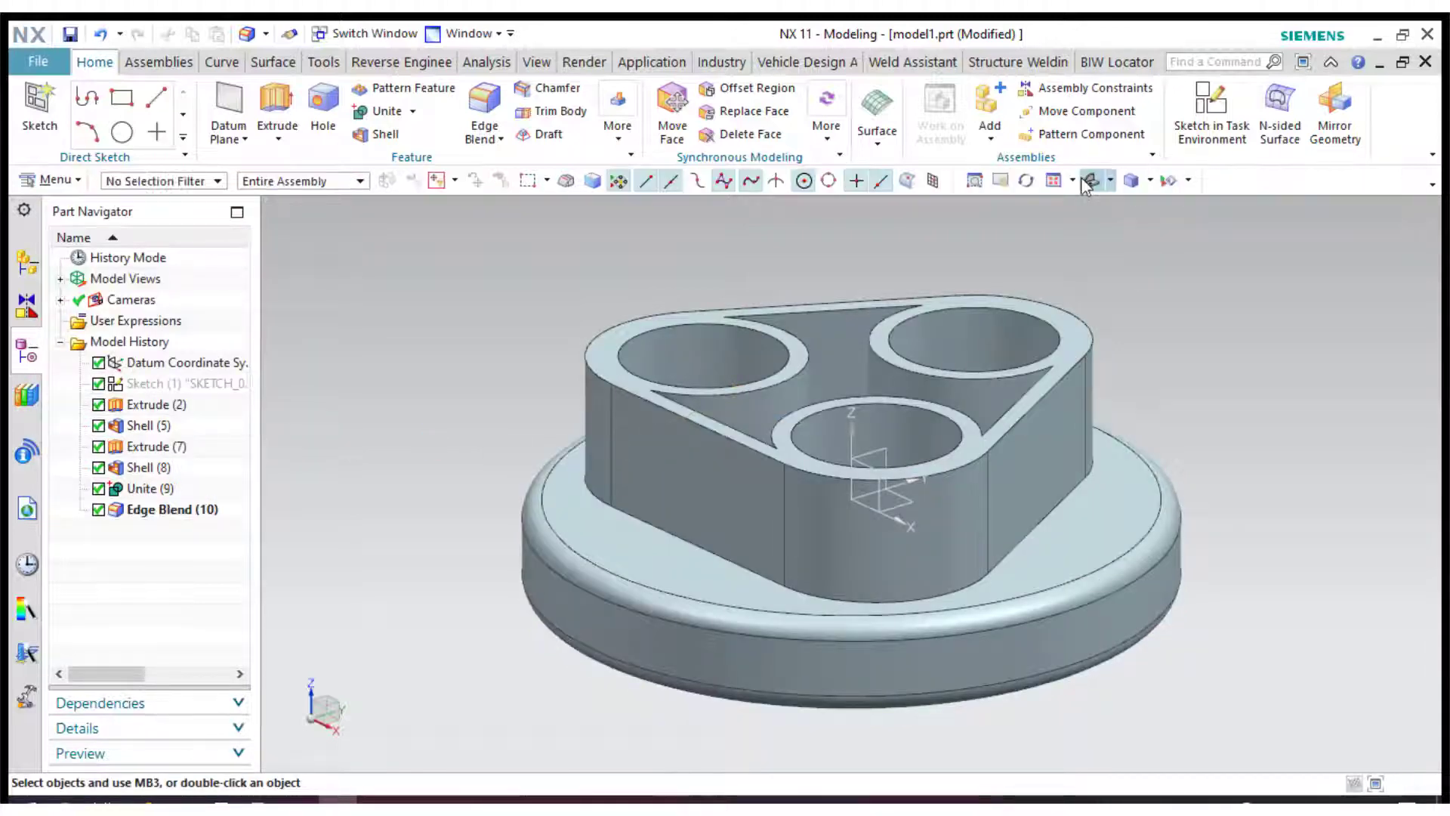
Set up a 3 mm edge blend on one straight wall's floor edge and two neighbouring cylinders' floor edges inside the boss
{"action": "middle_click_drag", "start_coordinate": [1173, 293], "coordinate": [1219, 386]}
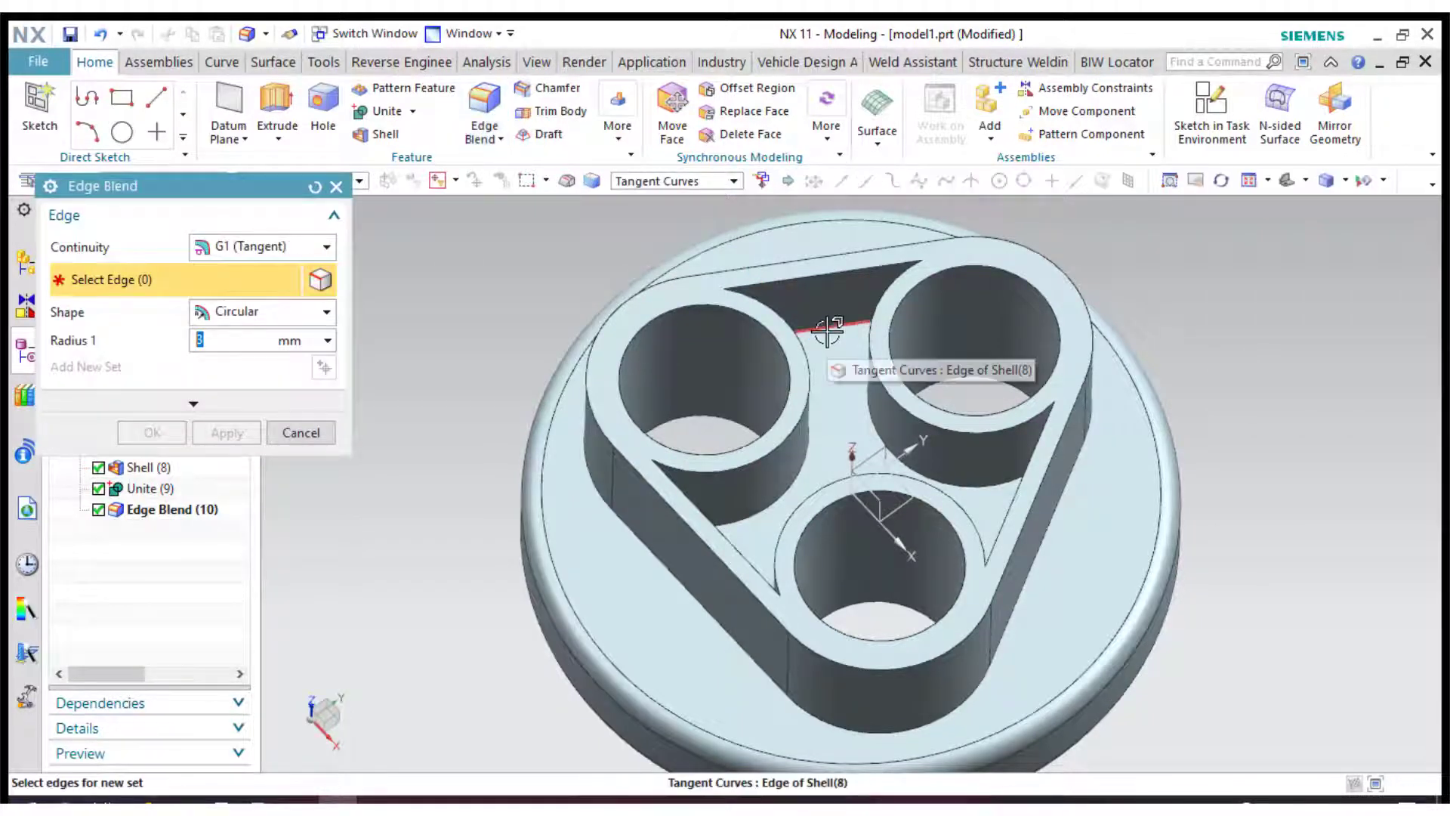
{"action": "left_click", "coordinate": [828, 328]}
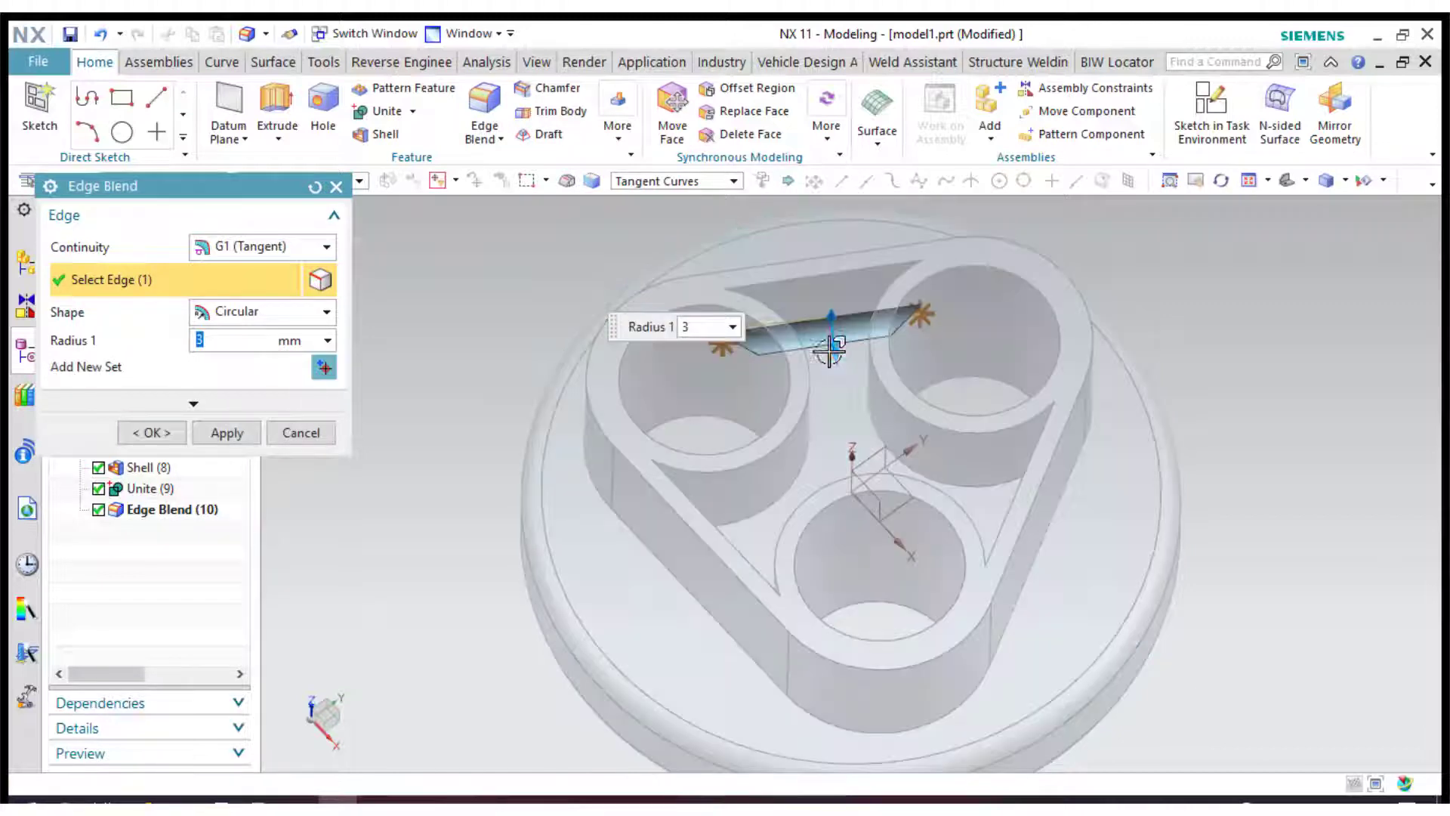
{"action": "left_click", "coordinate": [803, 443]}
{"action": "left_click", "coordinate": [868, 414]}
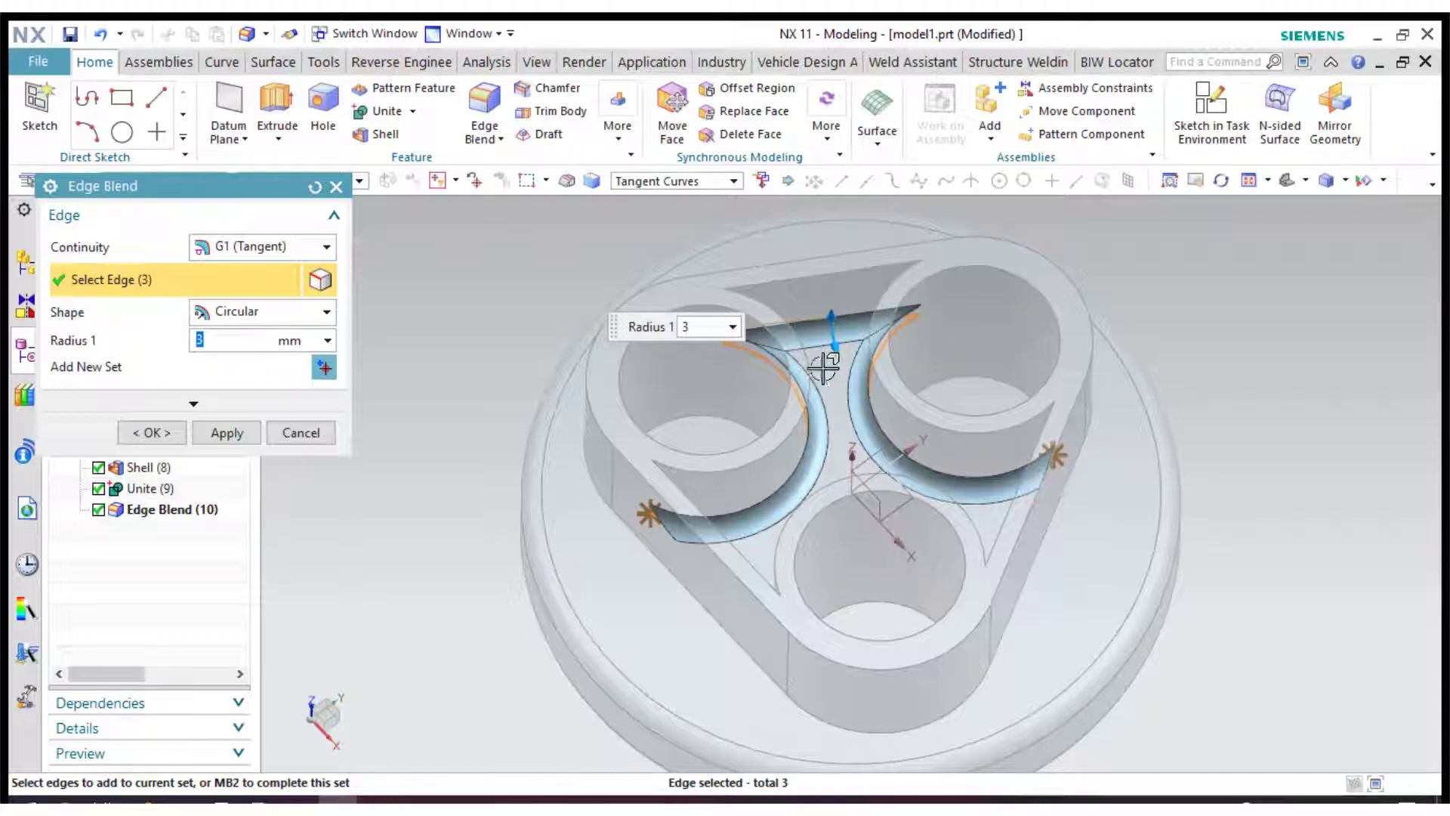
Add the two vertical corner edges at the ends of the already selected wall to the 3 mm edge blend
{"action": "middle_click_drag", "start_coordinate": [821, 290], "coordinate": [761, 311]}
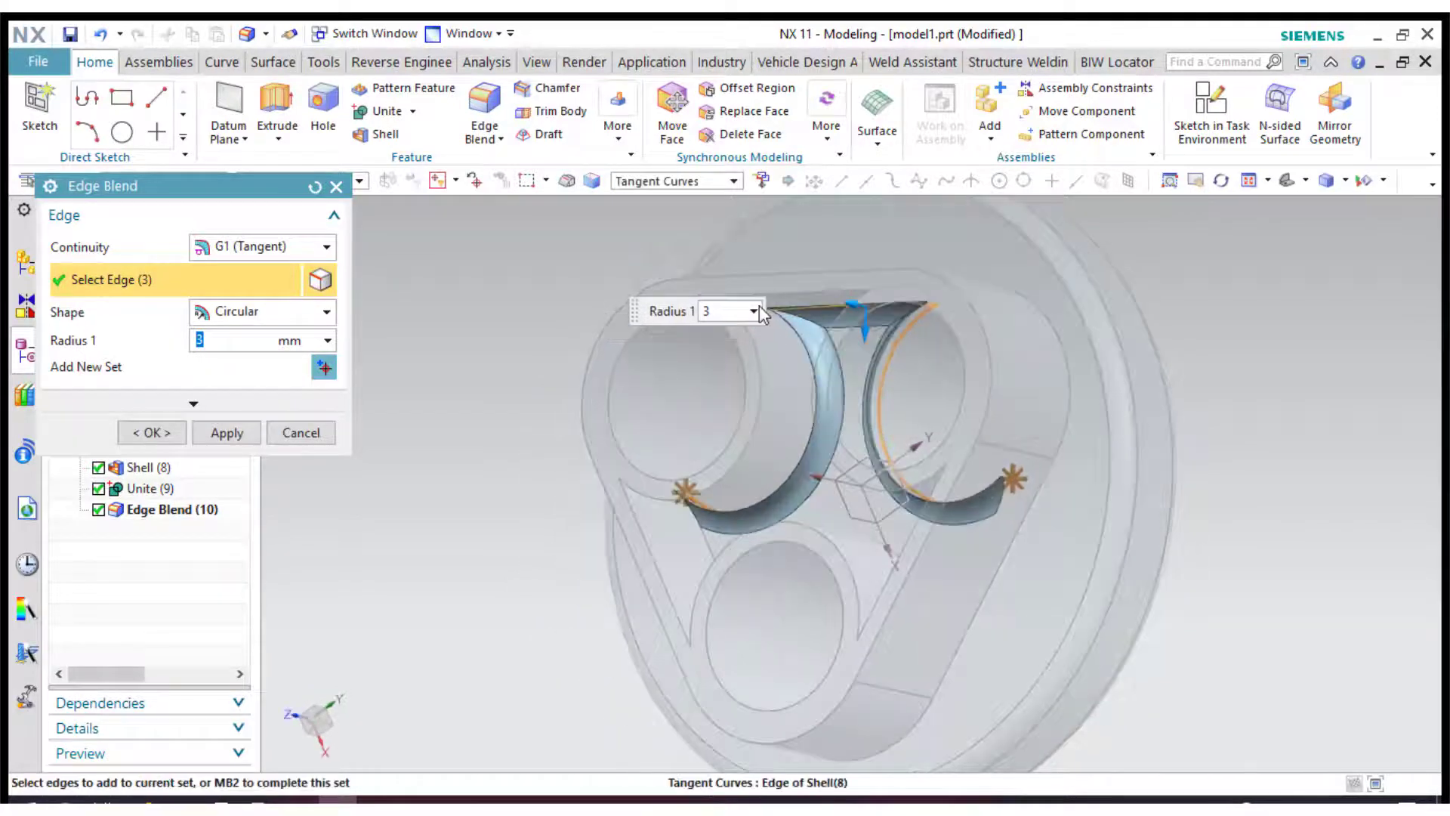
{"action": "left_click", "coordinate": [747, 304]}
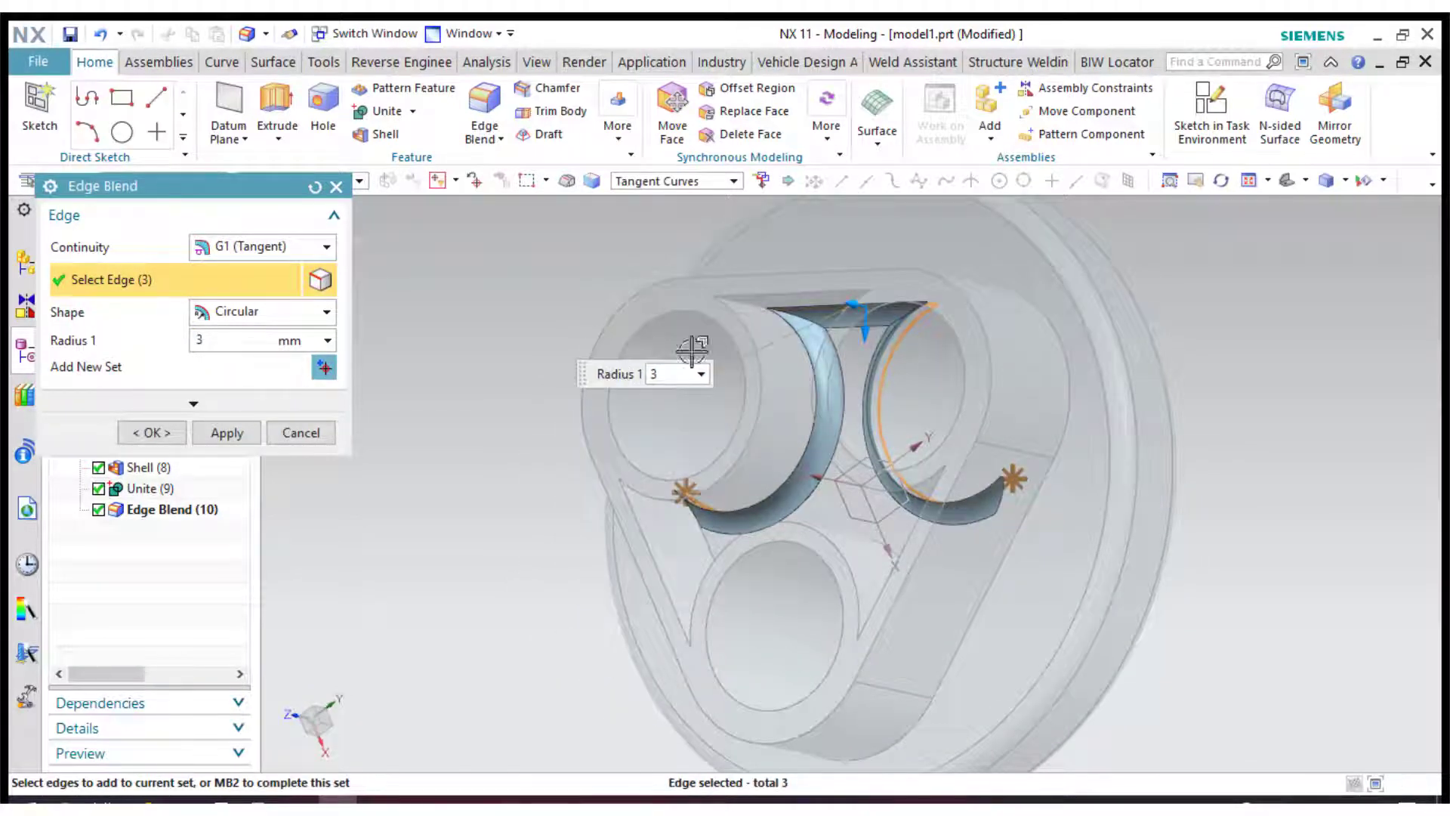
{"action": "middle_click_drag", "start_coordinate": [1211, 347], "coordinate": [1201, 314]}
{"action": "left_click", "coordinate": [884, 289]}
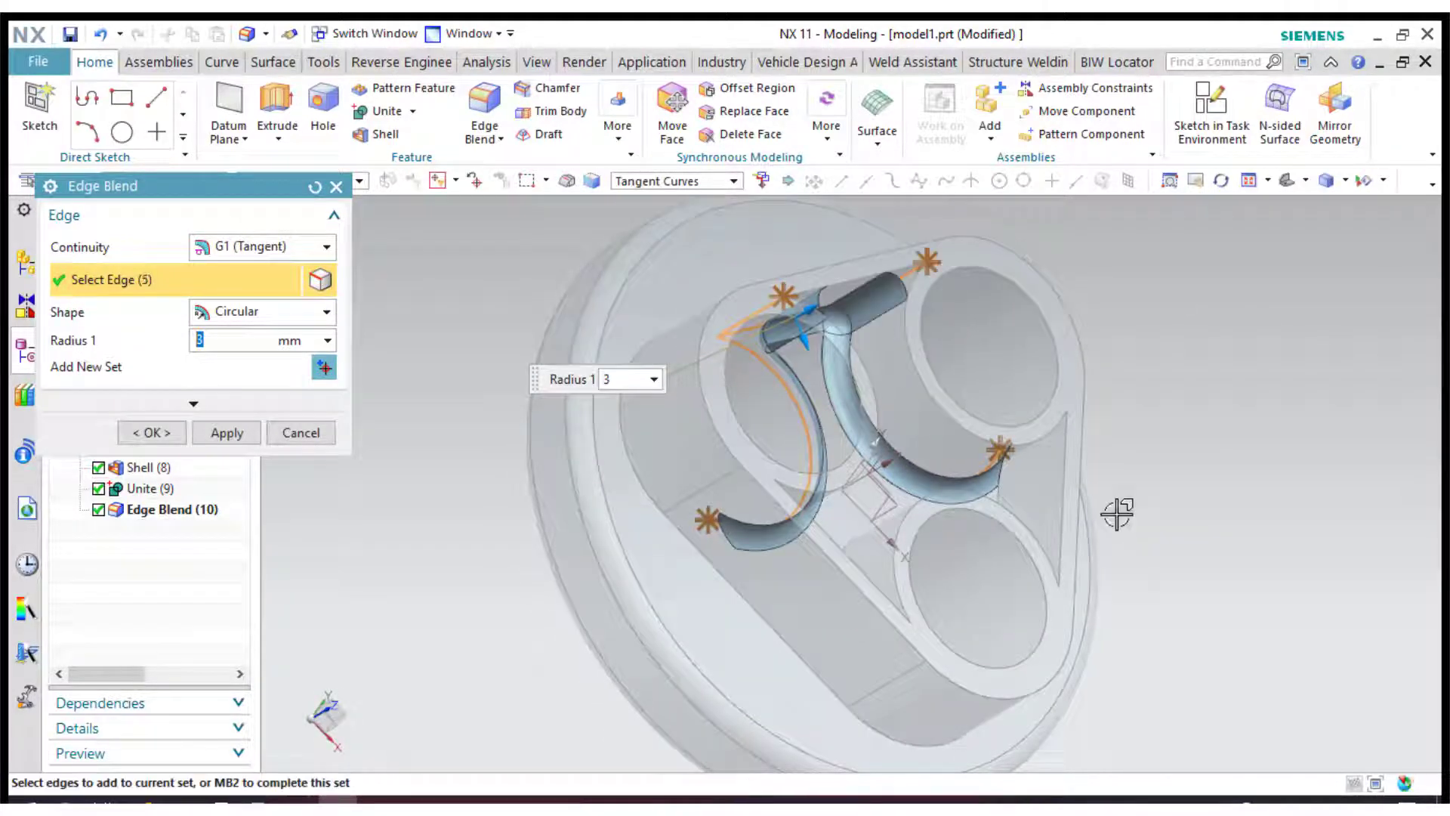
Add the remaining two walls' floor edges, the third cylinder's floor edge and one more vertical corner edge inside the boss to the blend
{"action": "left_click", "coordinate": [1007, 491]}
{"action": "middle_click_drag", "start_coordinate": [1204, 469], "coordinate": [1204, 380]}
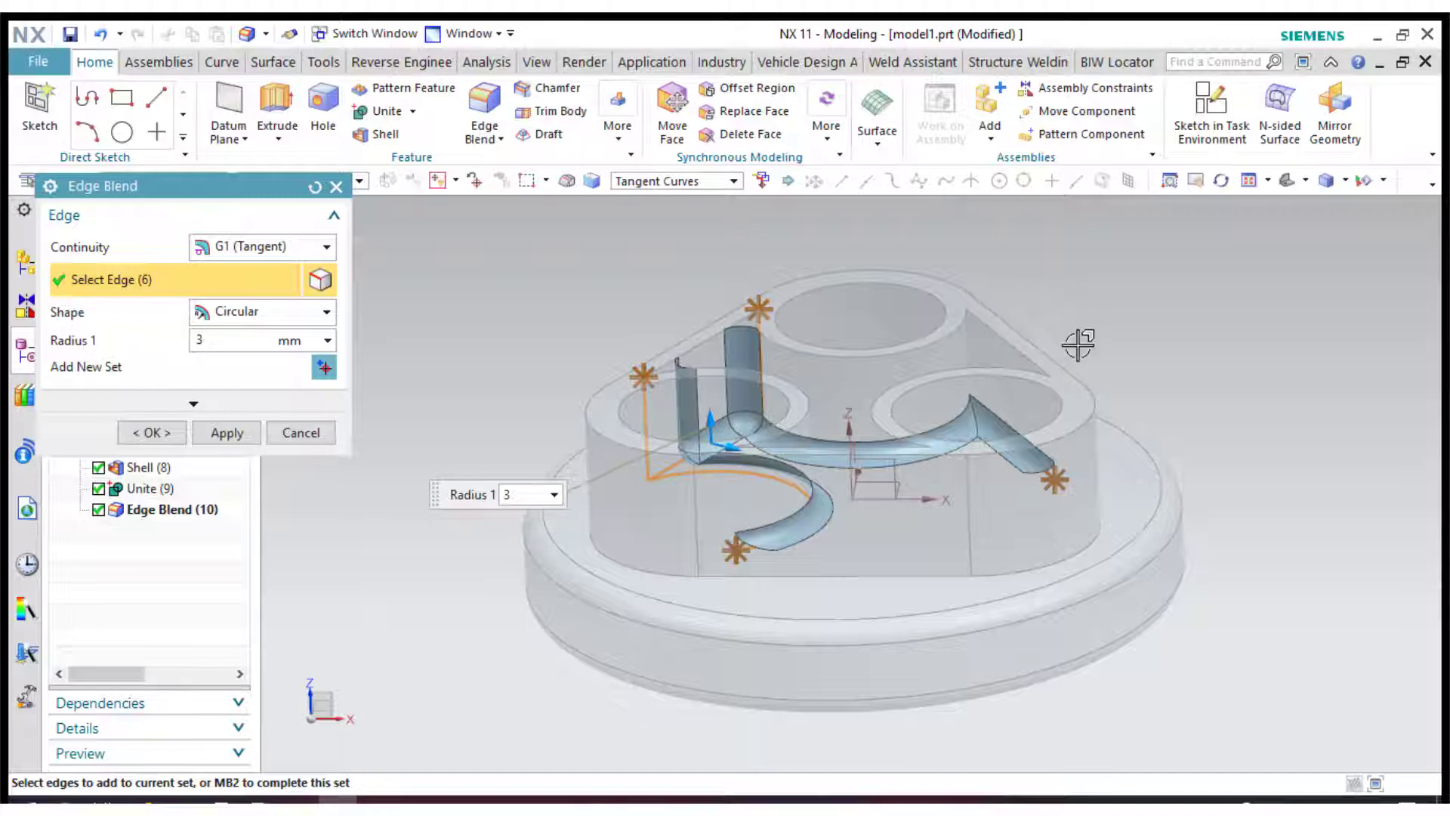
{"action": "middle_click_drag", "start_coordinate": [1079, 344], "coordinate": [1078, 363]}
{"action": "scroll", "coordinate": [958, 323], "scroll_direction": "up", "scroll_amount": 5}
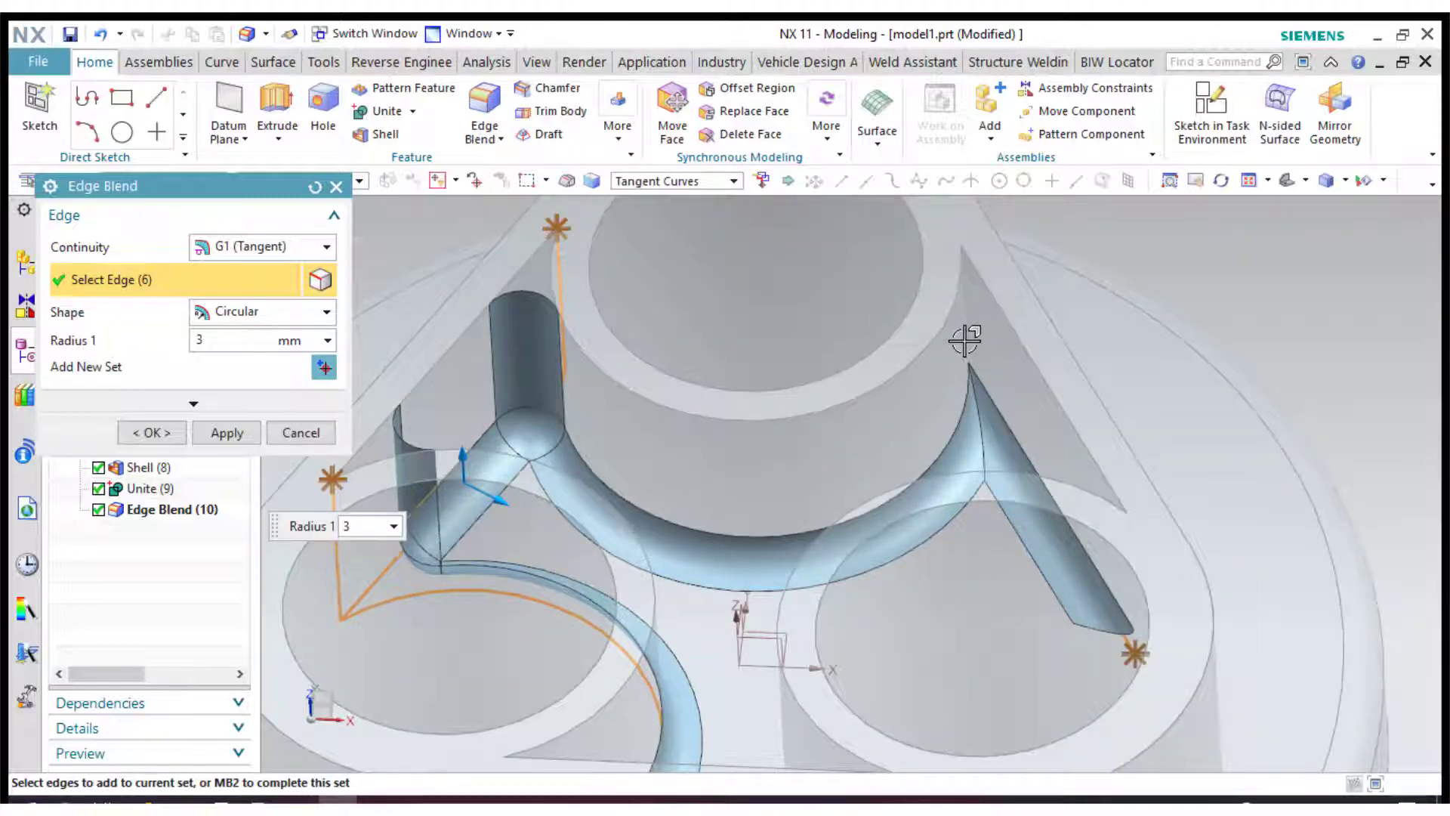
{"action": "mouse_move", "coordinate": [971, 328]}
{"action": "middle_mouse_down"}
{"action": "mouse_move", "coordinate": [959, 318]}
{"action": "mouse_move", "coordinate": [982, 327]}
{"action": "middle_mouse_up"}
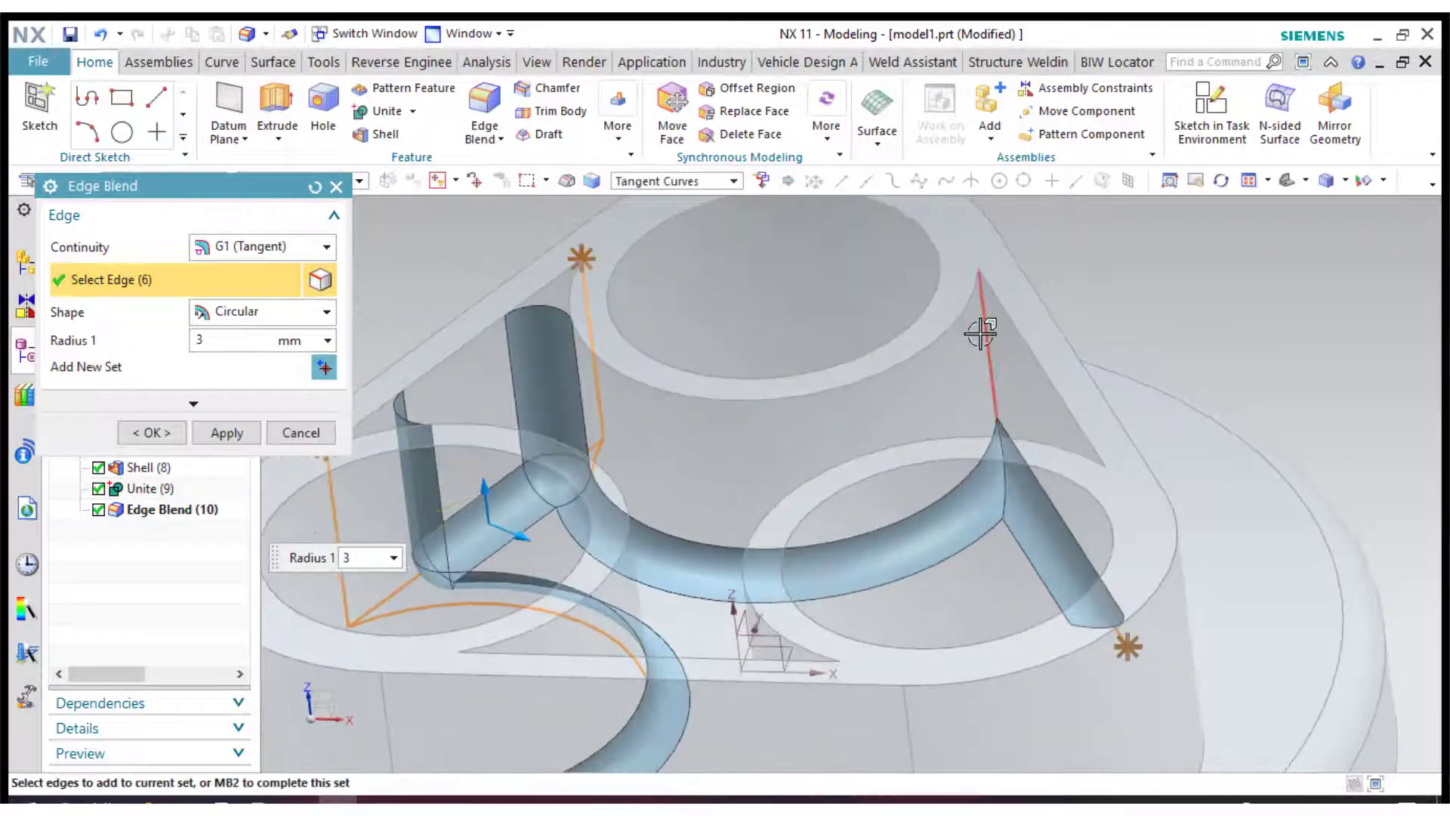
{"action": "left_click", "coordinate": [944, 433]}
{"action": "middle_click_drag", "start_coordinate": [944, 433], "coordinate": [809, 310]}
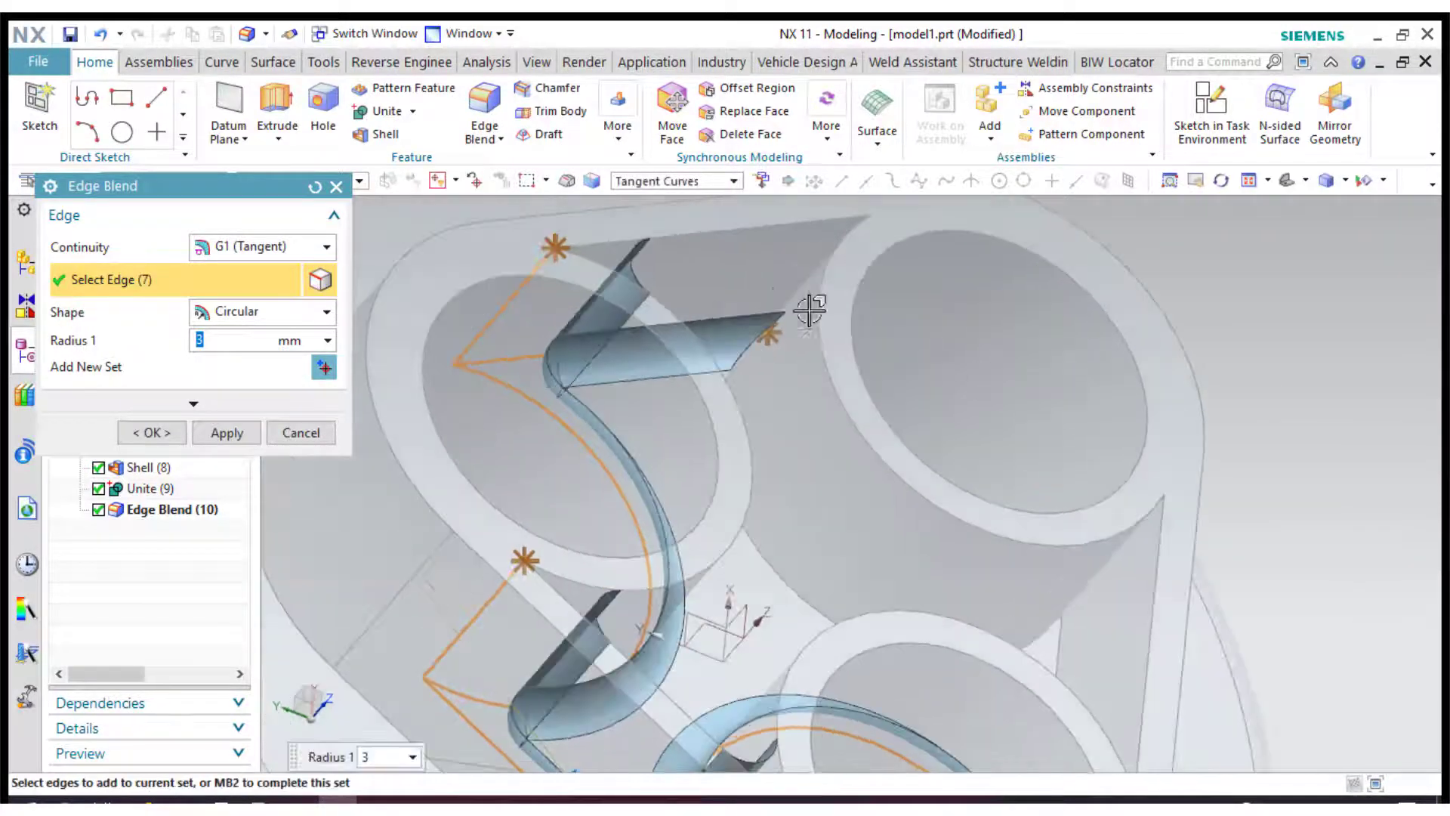
{"action": "left_click", "coordinate": [757, 544]}
{"action": "left_click", "coordinate": [1057, 675]}
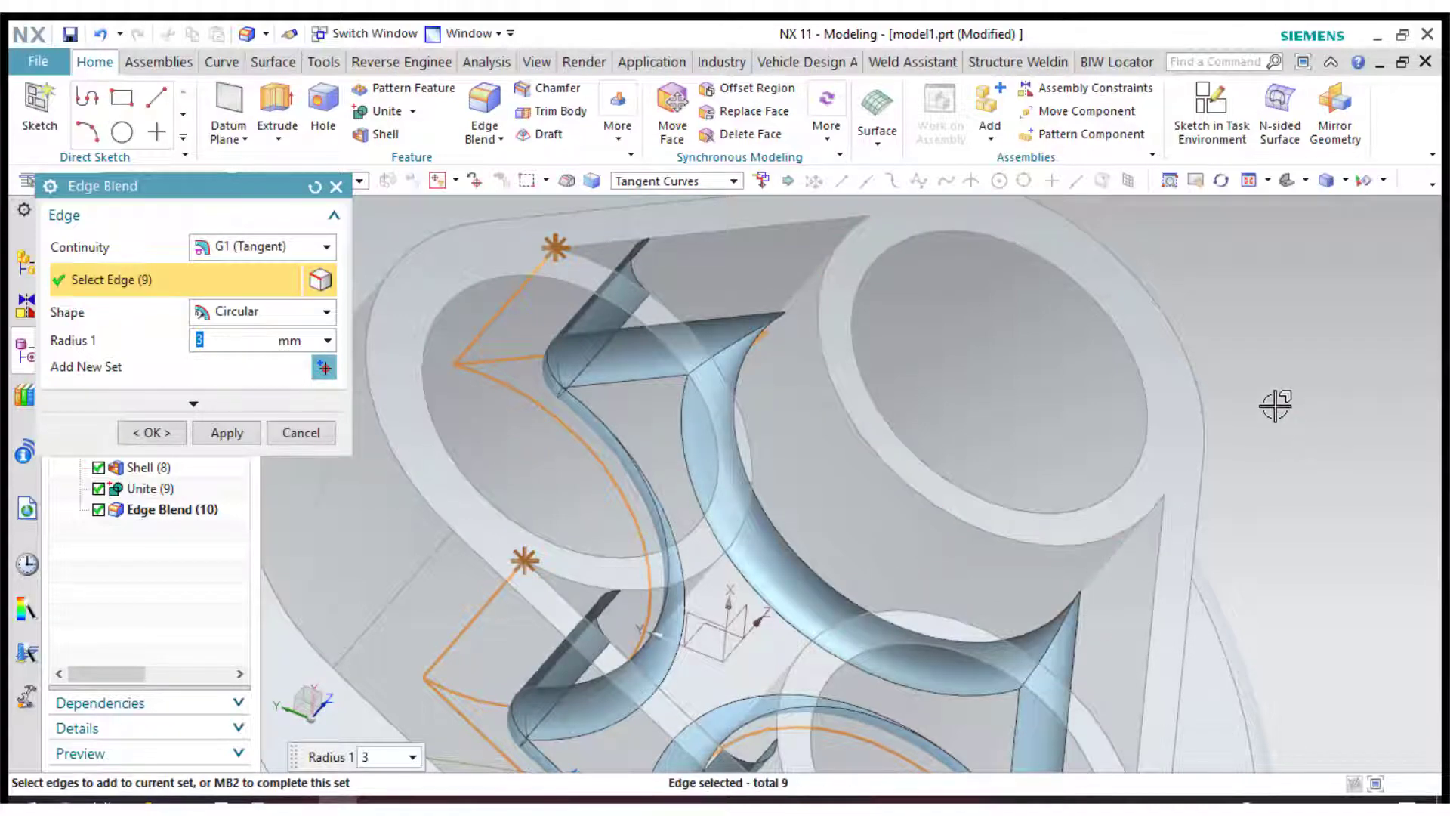
Add the last three vertical corner edges inside the boss and complete the 3 mm edge blend
{"action": "mouse_move", "coordinate": [1279, 405]}
{"action": "middle_mouse_down"}
{"action": "mouse_move", "coordinate": [1294, 382]}
{"action": "mouse_move", "coordinate": [1304, 437]}
{"action": "mouse_move", "coordinate": [1307, 404]}
{"action": "middle_mouse_up"}
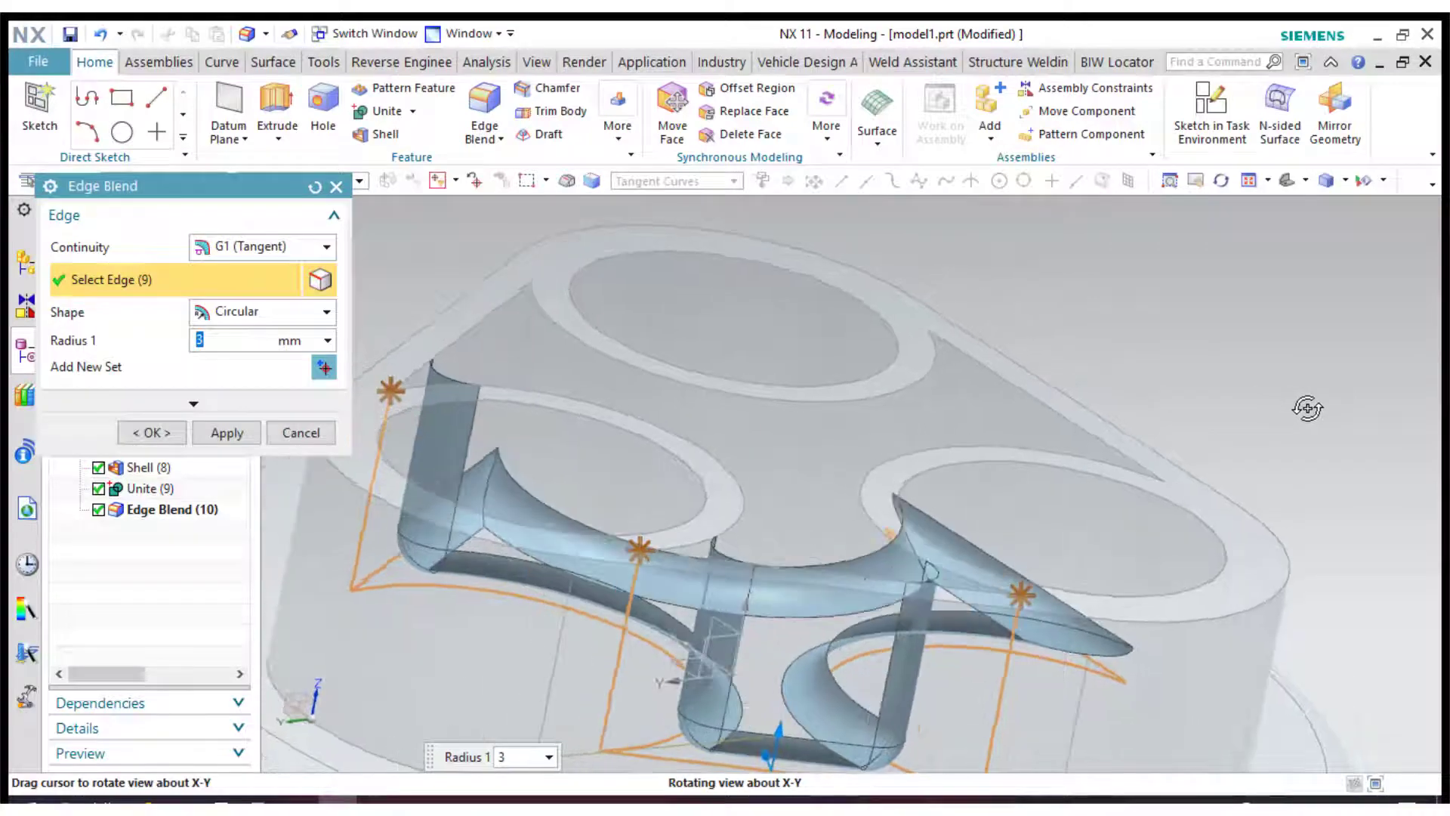
{"action": "left_click", "coordinate": [527, 344]}
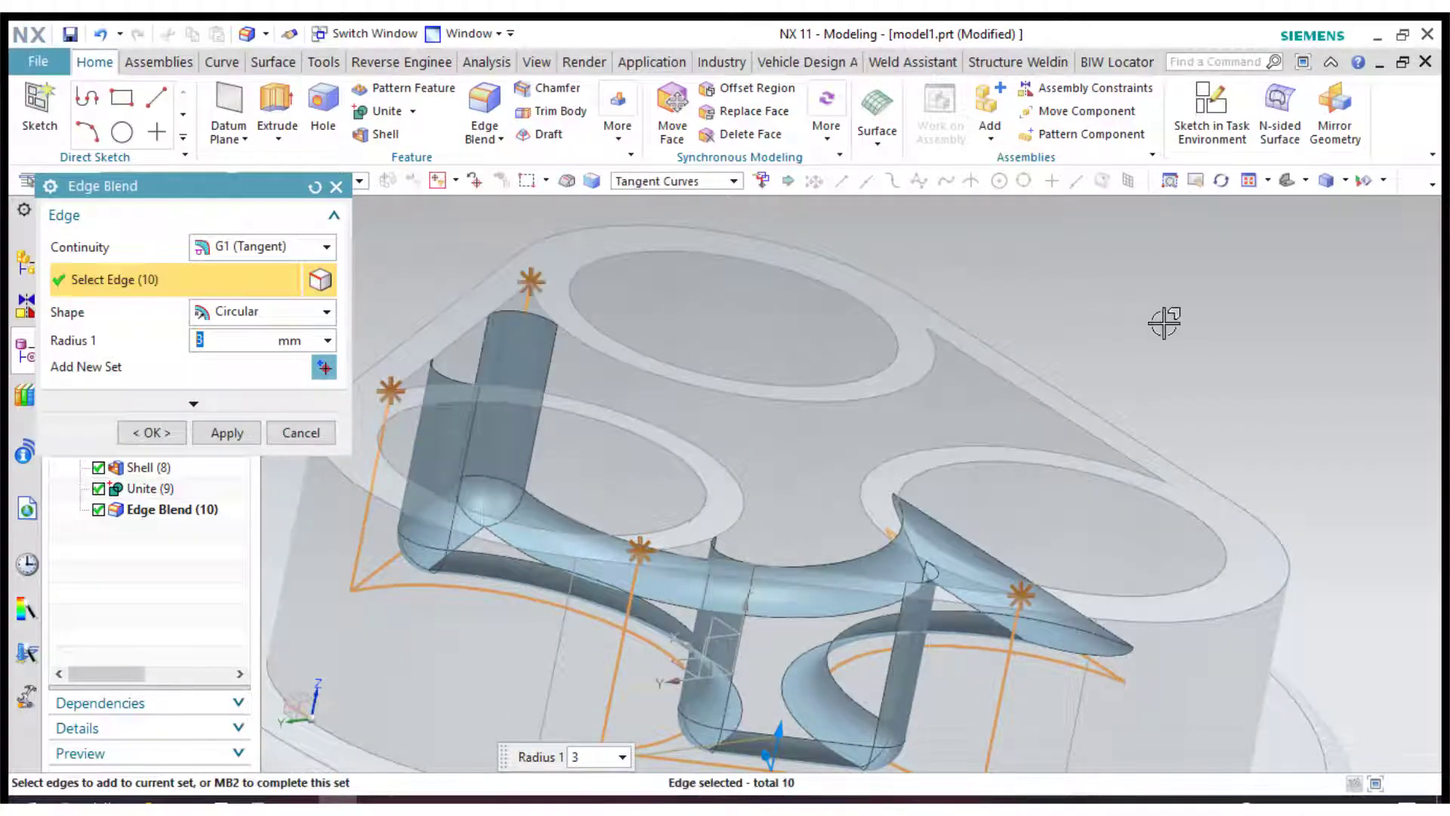
{"action": "middle_click_drag", "start_coordinate": [1165, 321], "coordinate": [986, 393]}
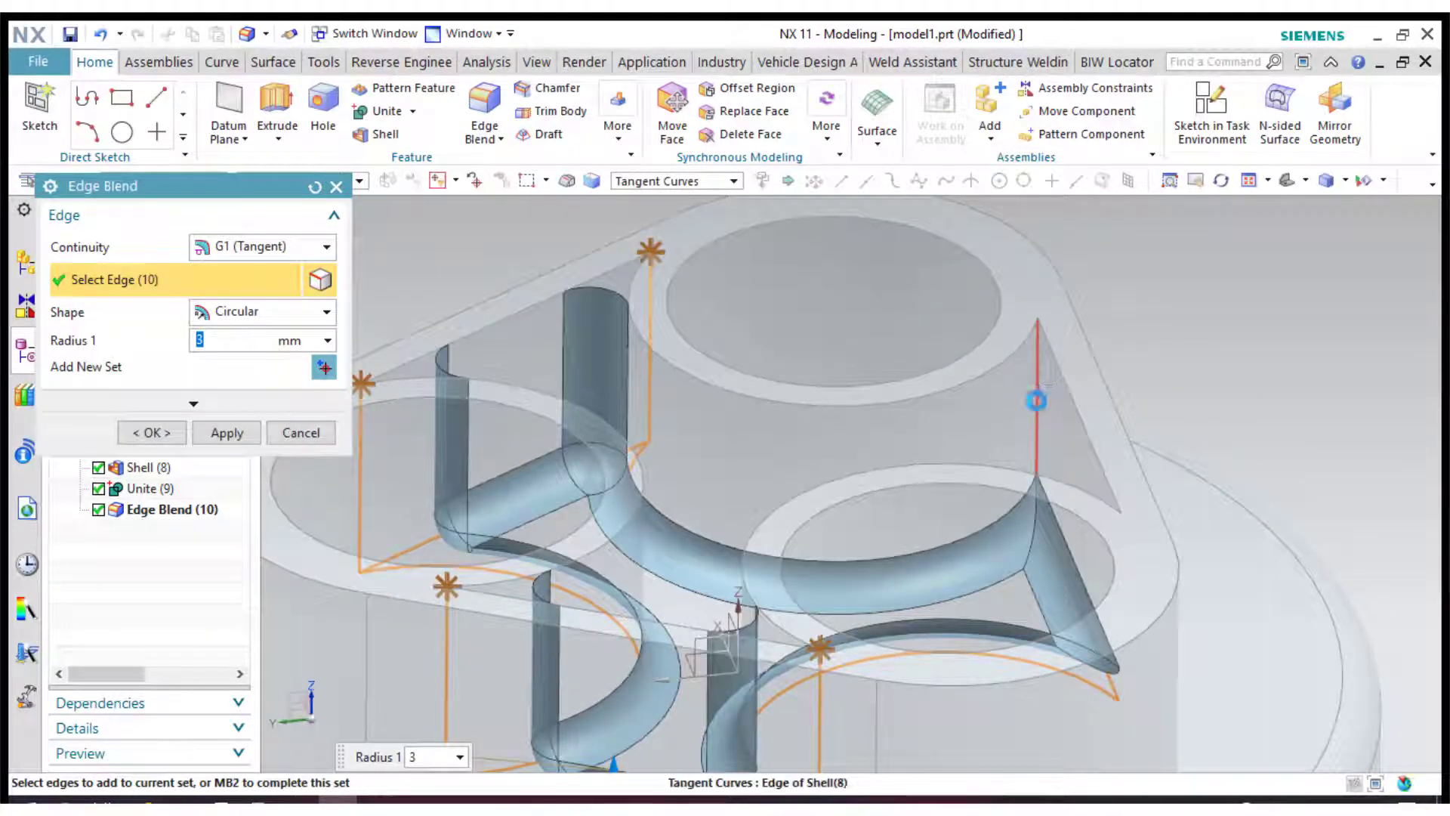
{"action": "left_click", "coordinate": [1036, 400]}
{"action": "middle_click_drag", "start_coordinate": [1243, 383], "coordinate": [835, 365]}
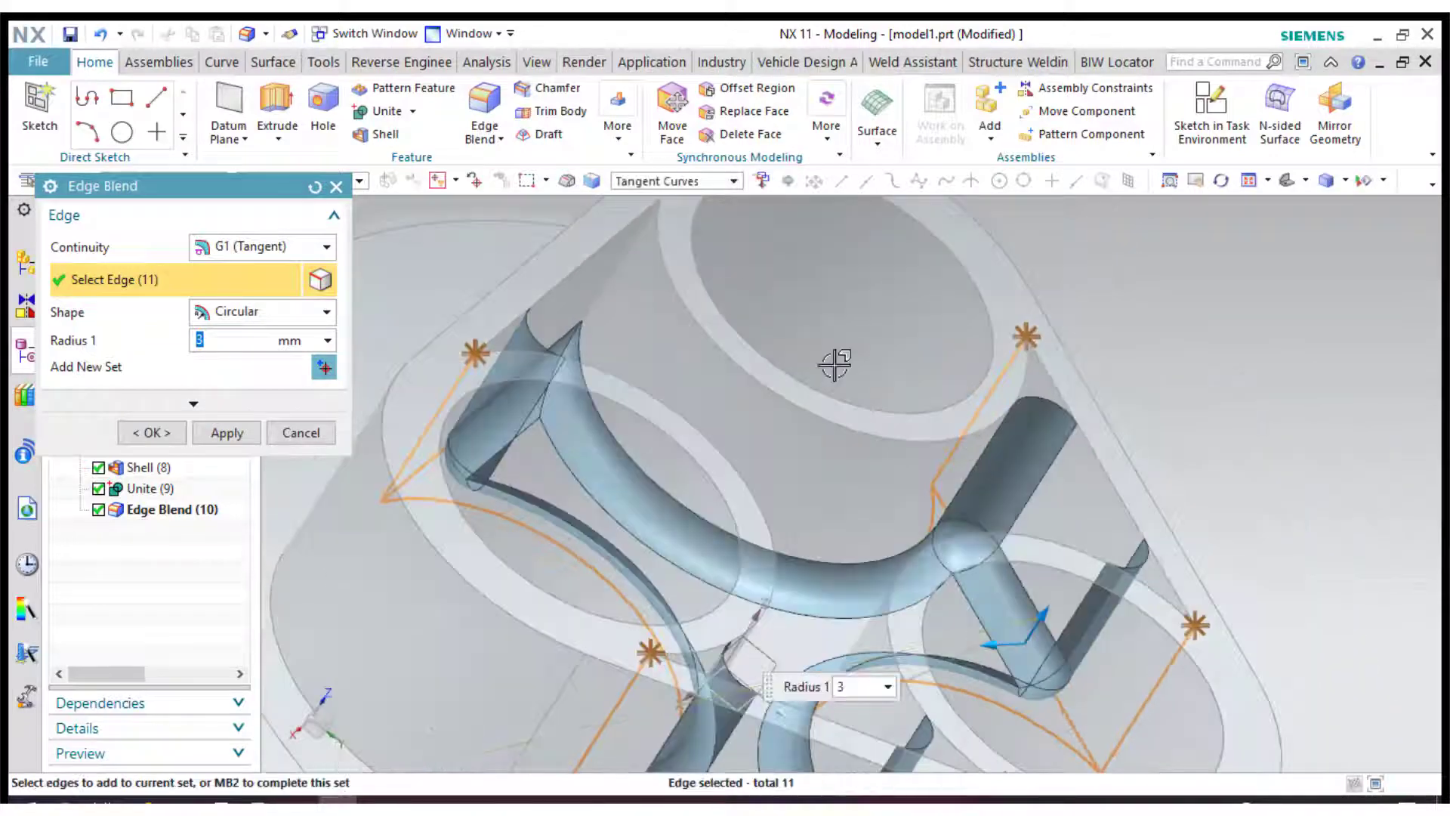
{"action": "left_click", "coordinate": [596, 276]}
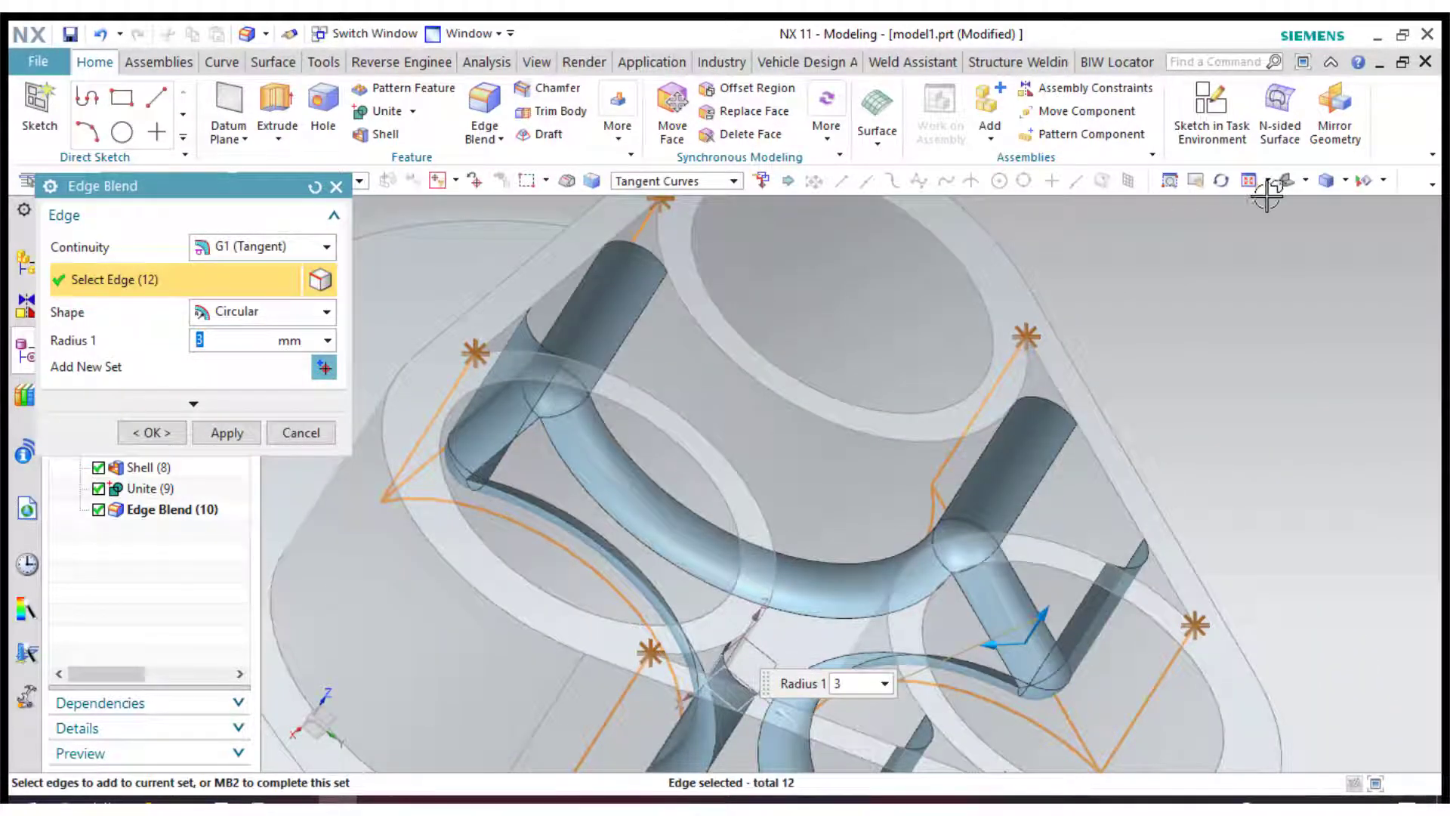
{"action": "left_click", "coordinate": [1286, 181]}
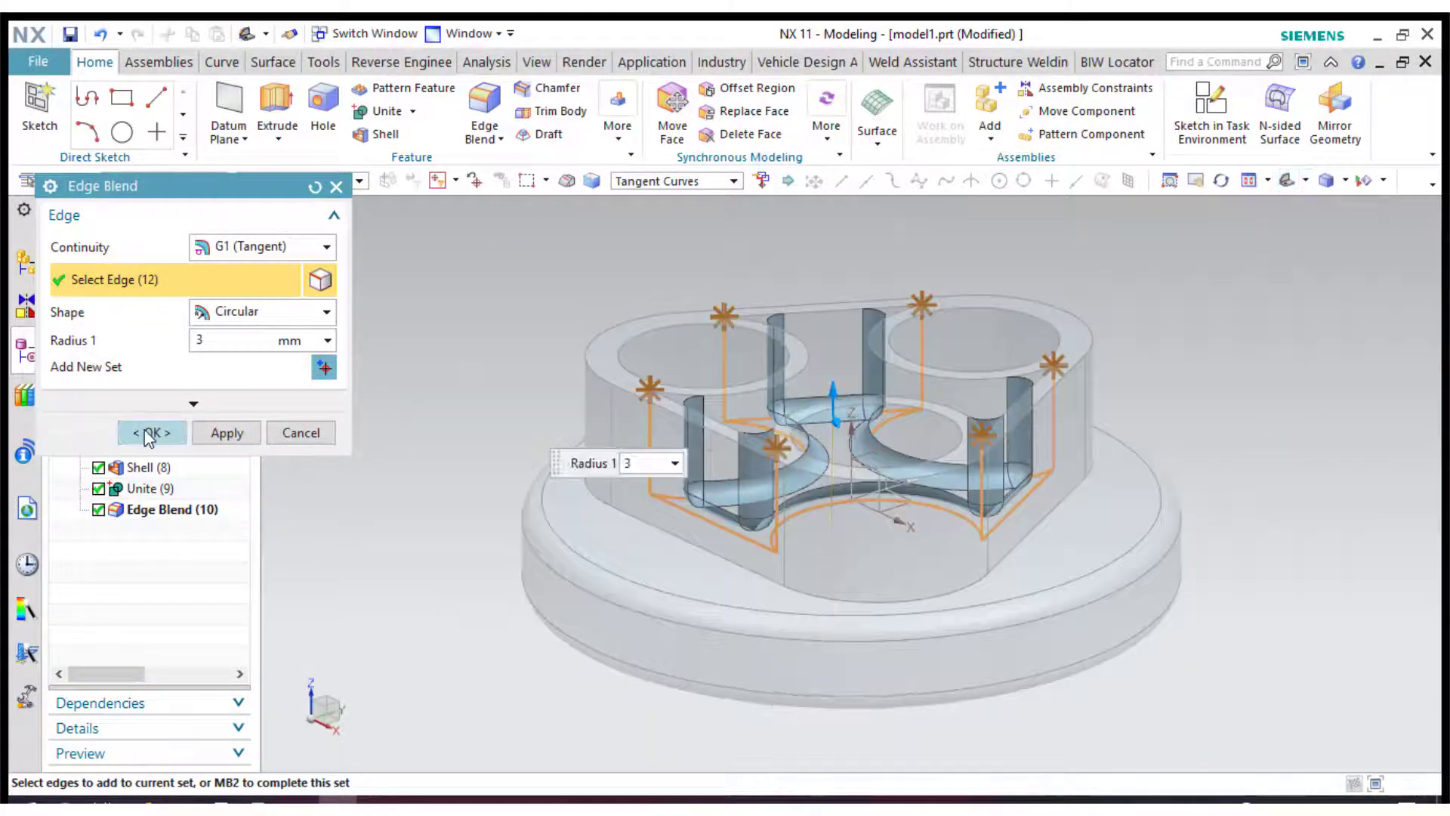
{"action": "left_click", "coordinate": [149, 433]}
Blend the inner rim's floor edge and the base edges of the three cylinders on the underside with a 3 mm radius
{"action": "middle_click_drag", "start_coordinate": [395, 550], "coordinate": [427, 379]}
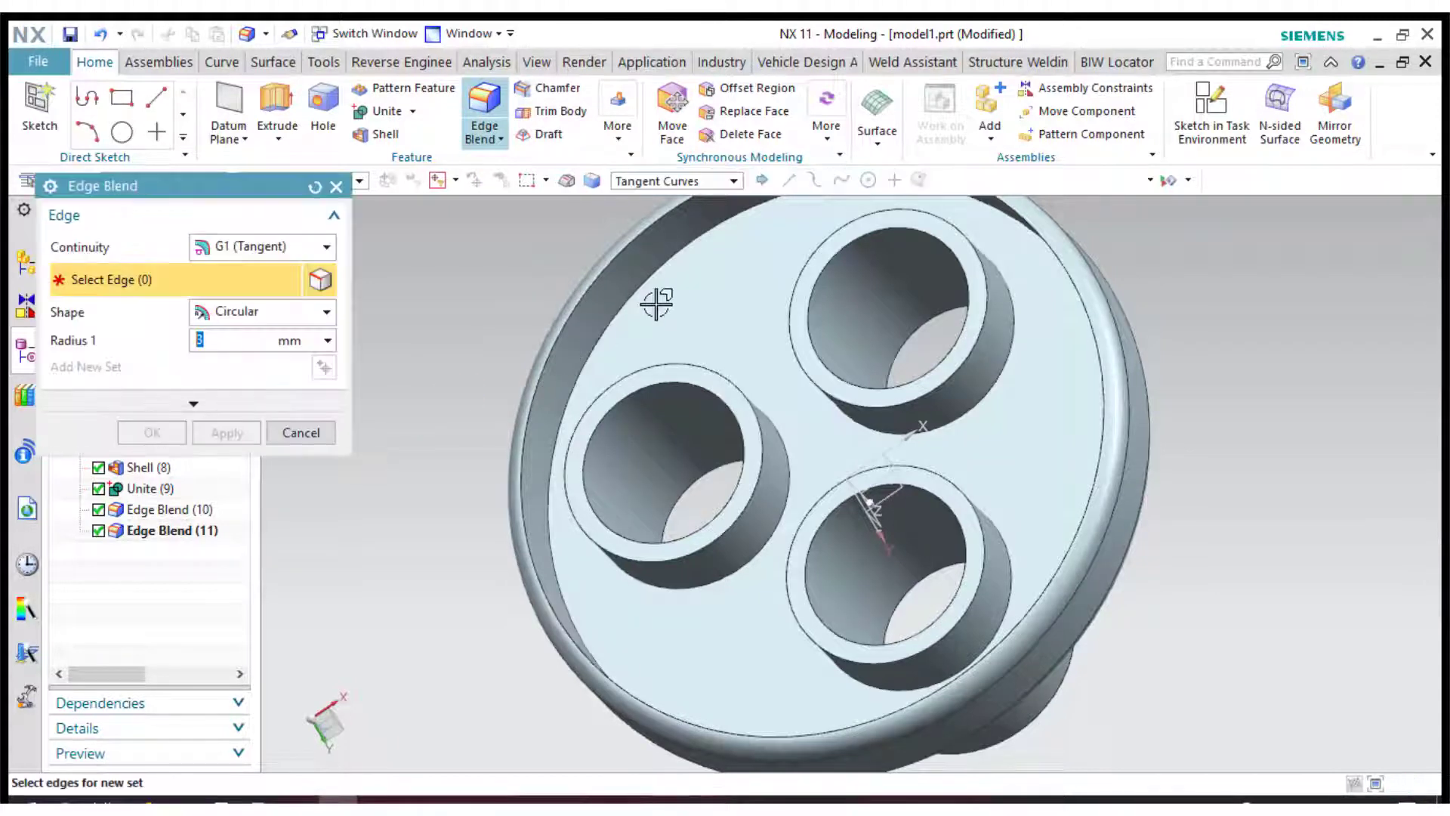
{"action": "left_click", "coordinate": [639, 282]}
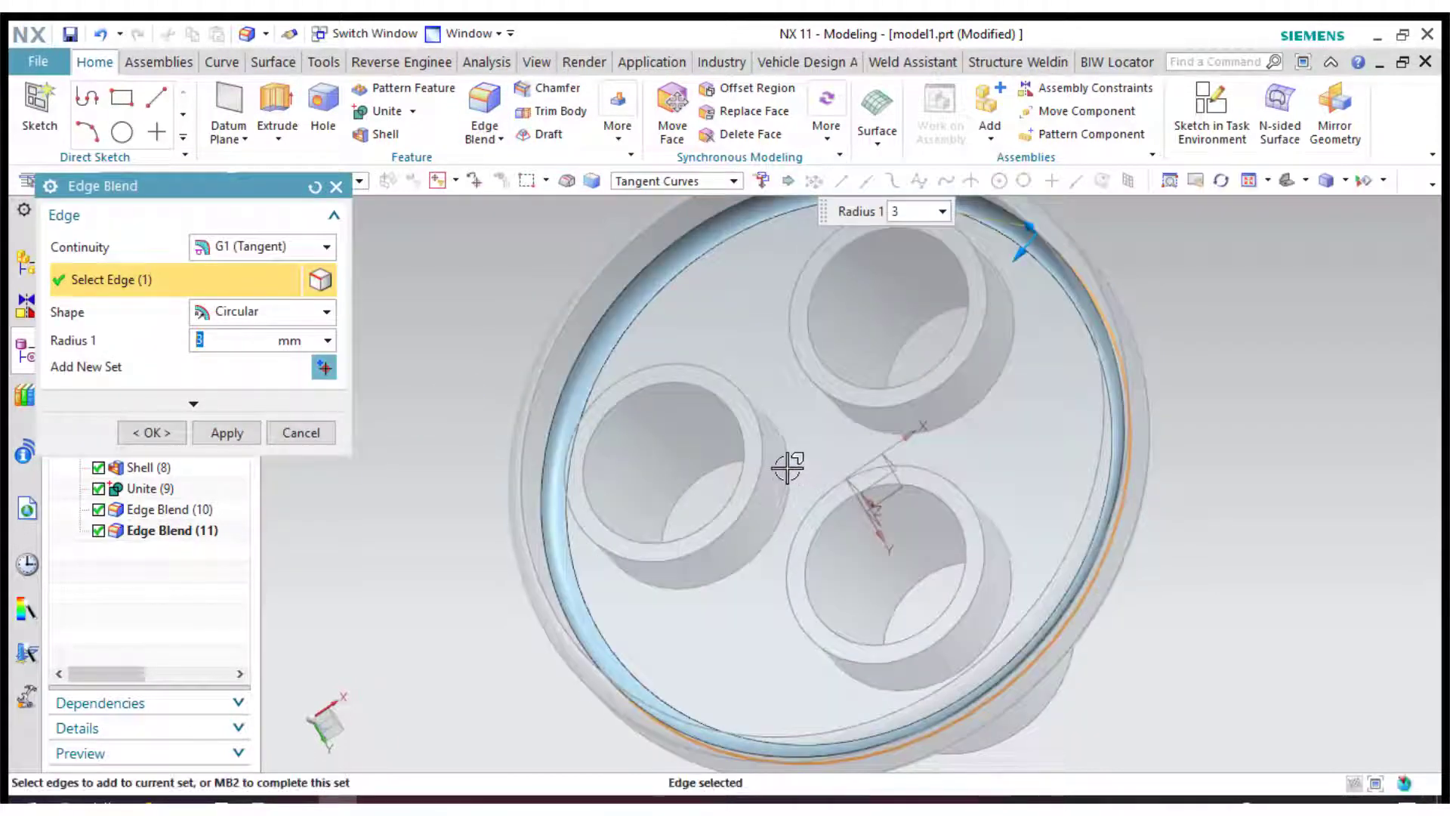
{"action": "left_click", "coordinate": [973, 441]}
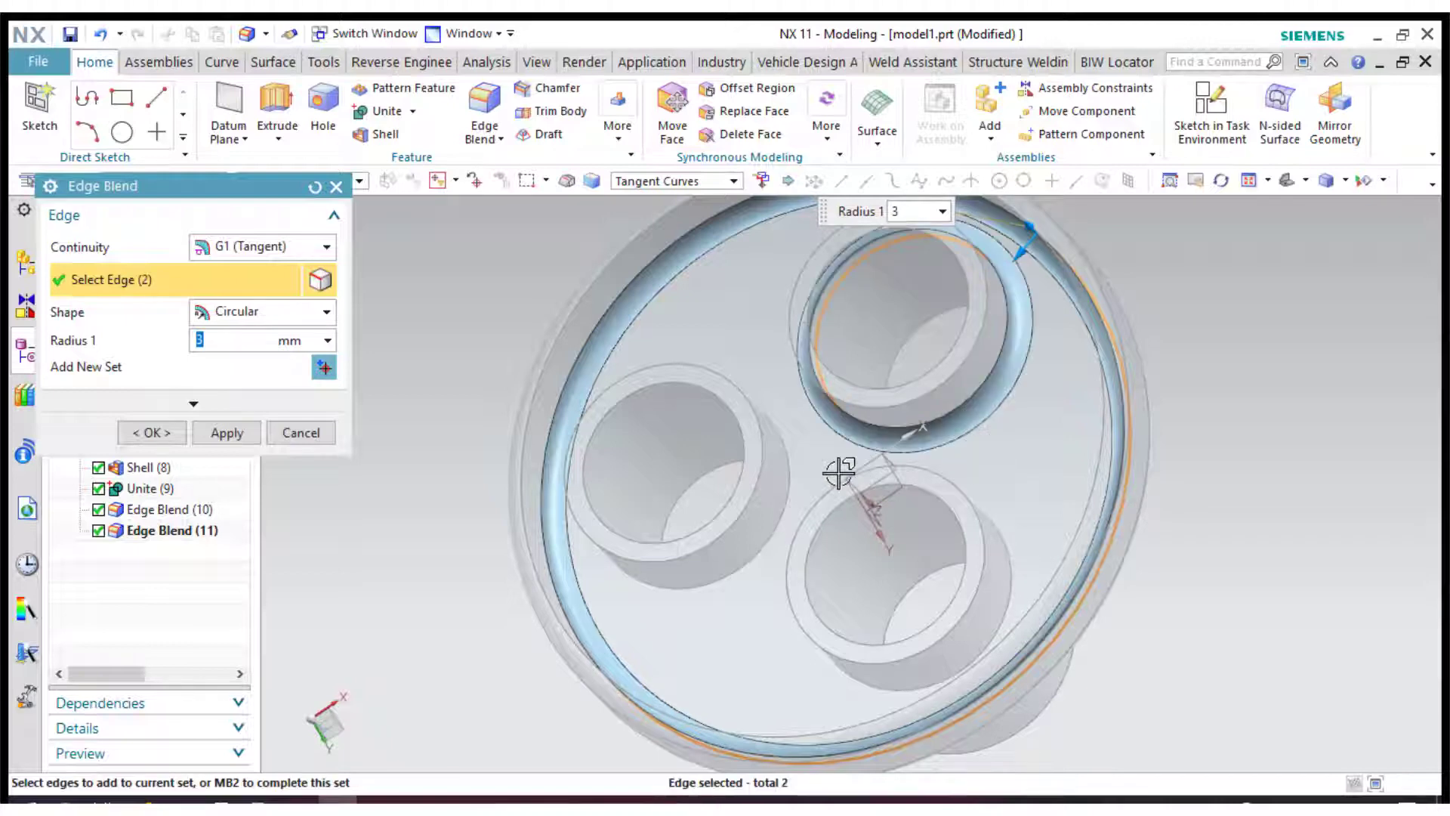
{"action": "left_click", "coordinate": [785, 479]}
{"action": "left_click", "coordinate": [1010, 551]}
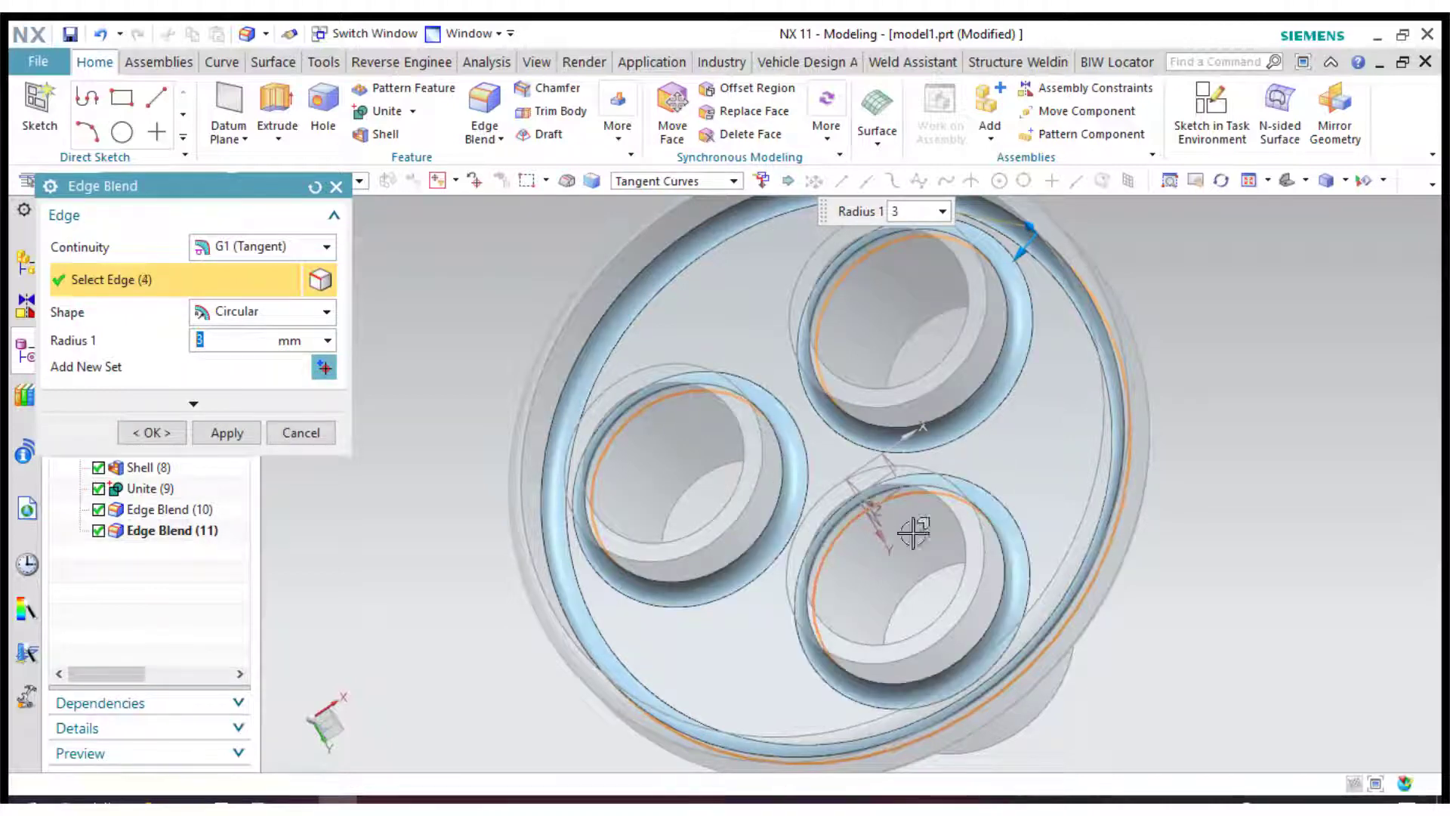
{"action": "left_click", "coordinate": [151, 433]}
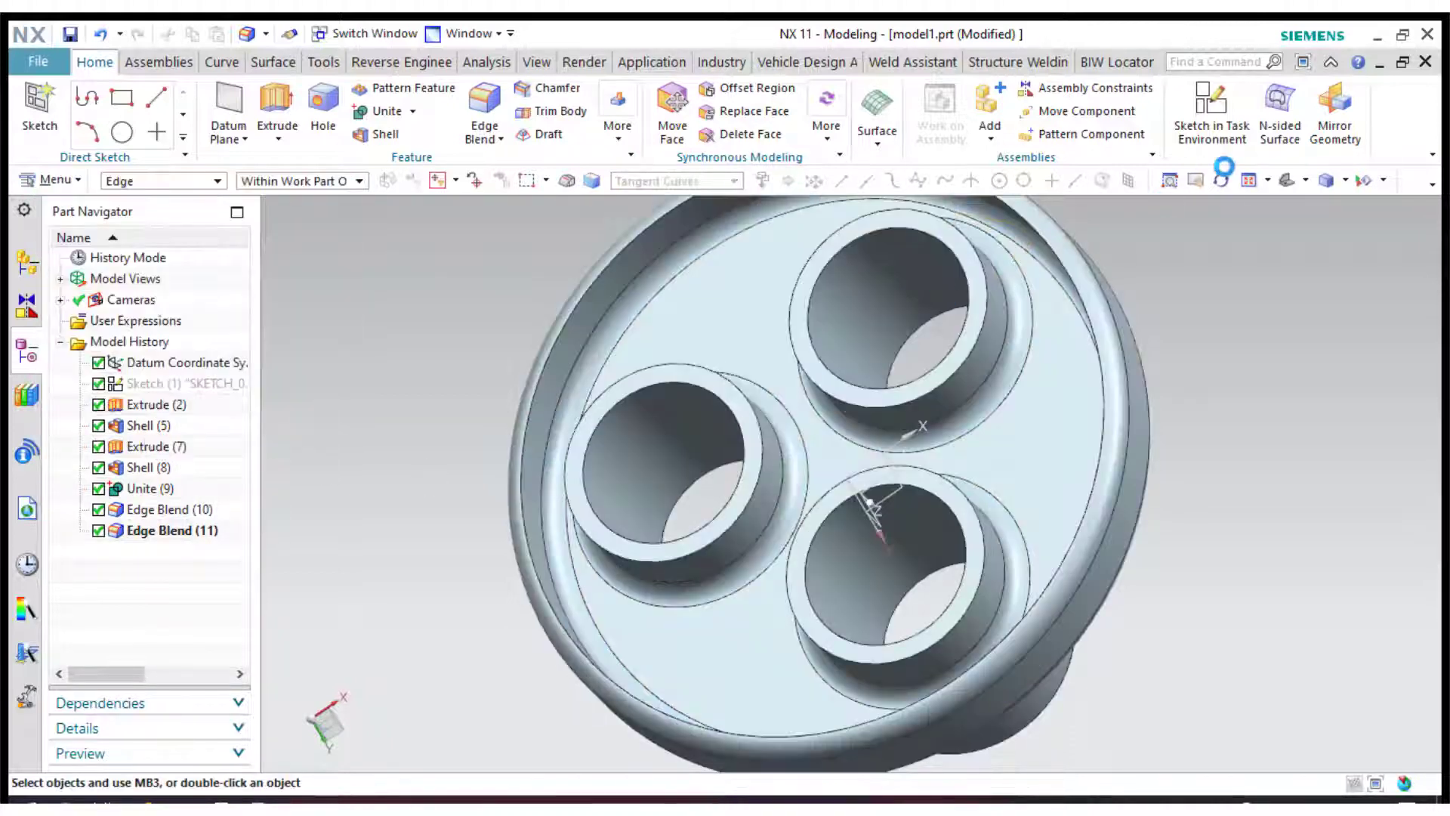
{"action": "left_click", "coordinate": [1093, 182]}
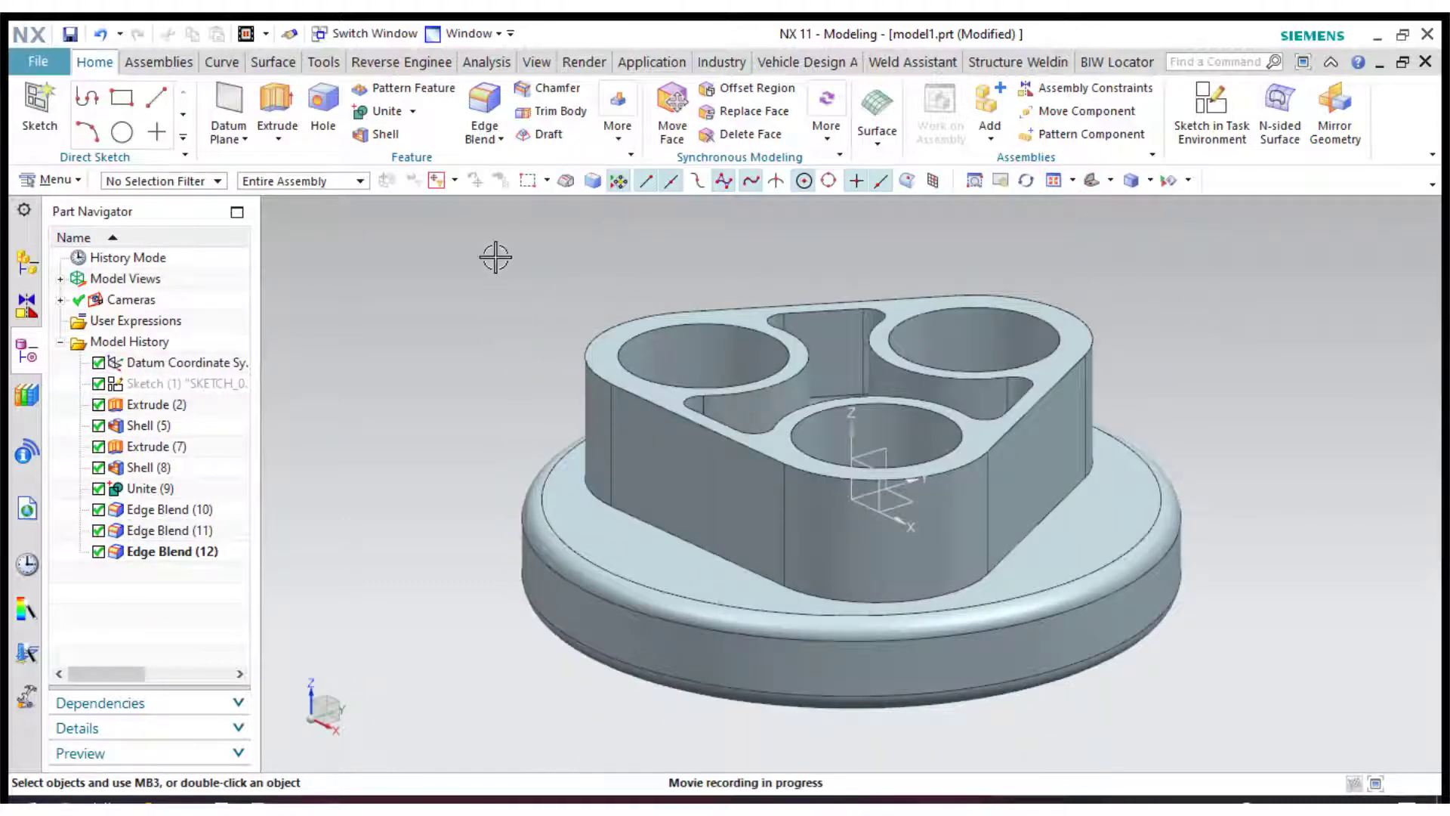
Blend the outer edge where the triangular boss meets the round base with a 3 mm radius
{"action": "left_click", "coordinate": [481, 148]}
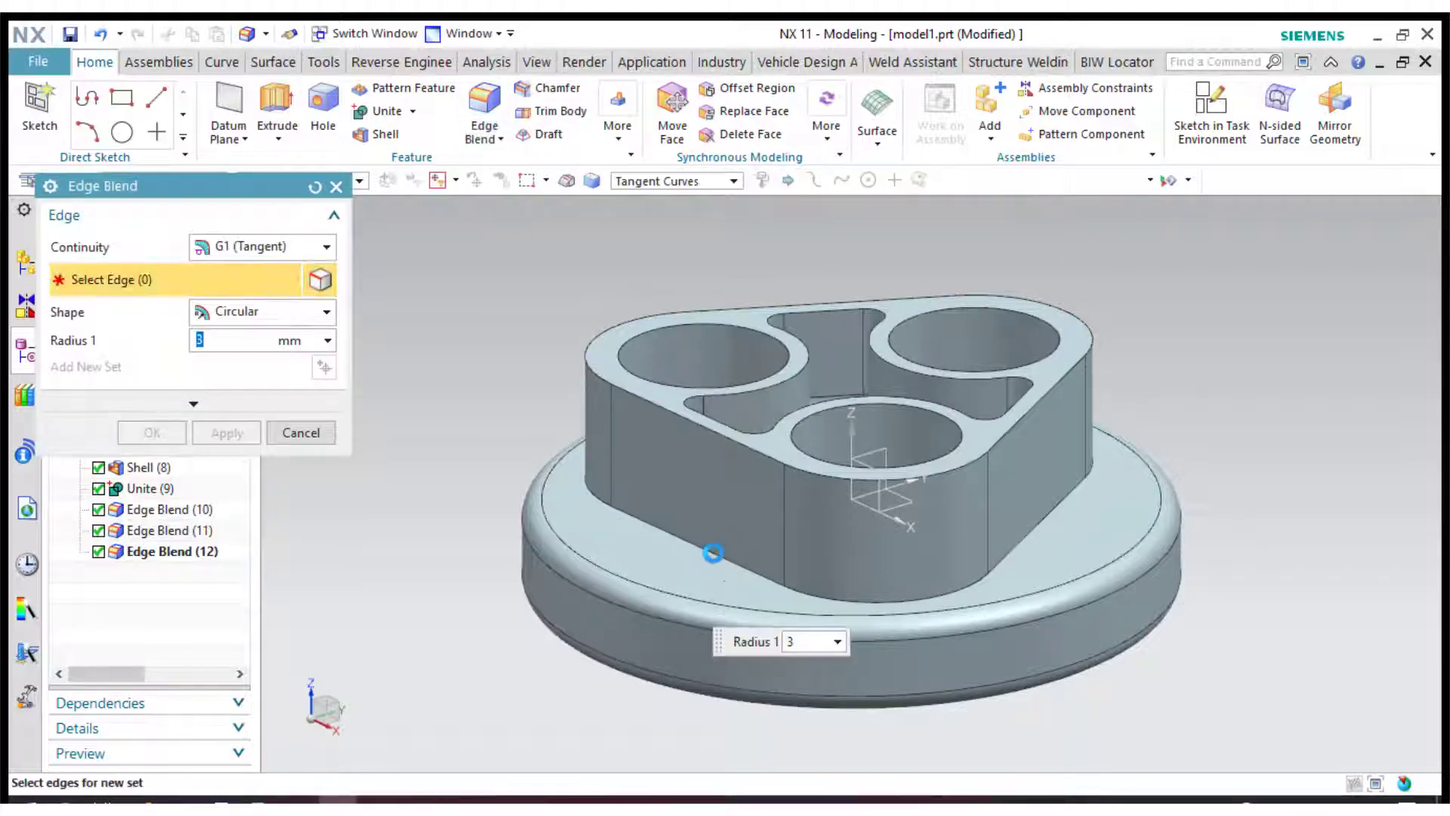
{"action": "left_click", "coordinate": [713, 553]}
{"action": "left_click", "coordinate": [152, 432]}
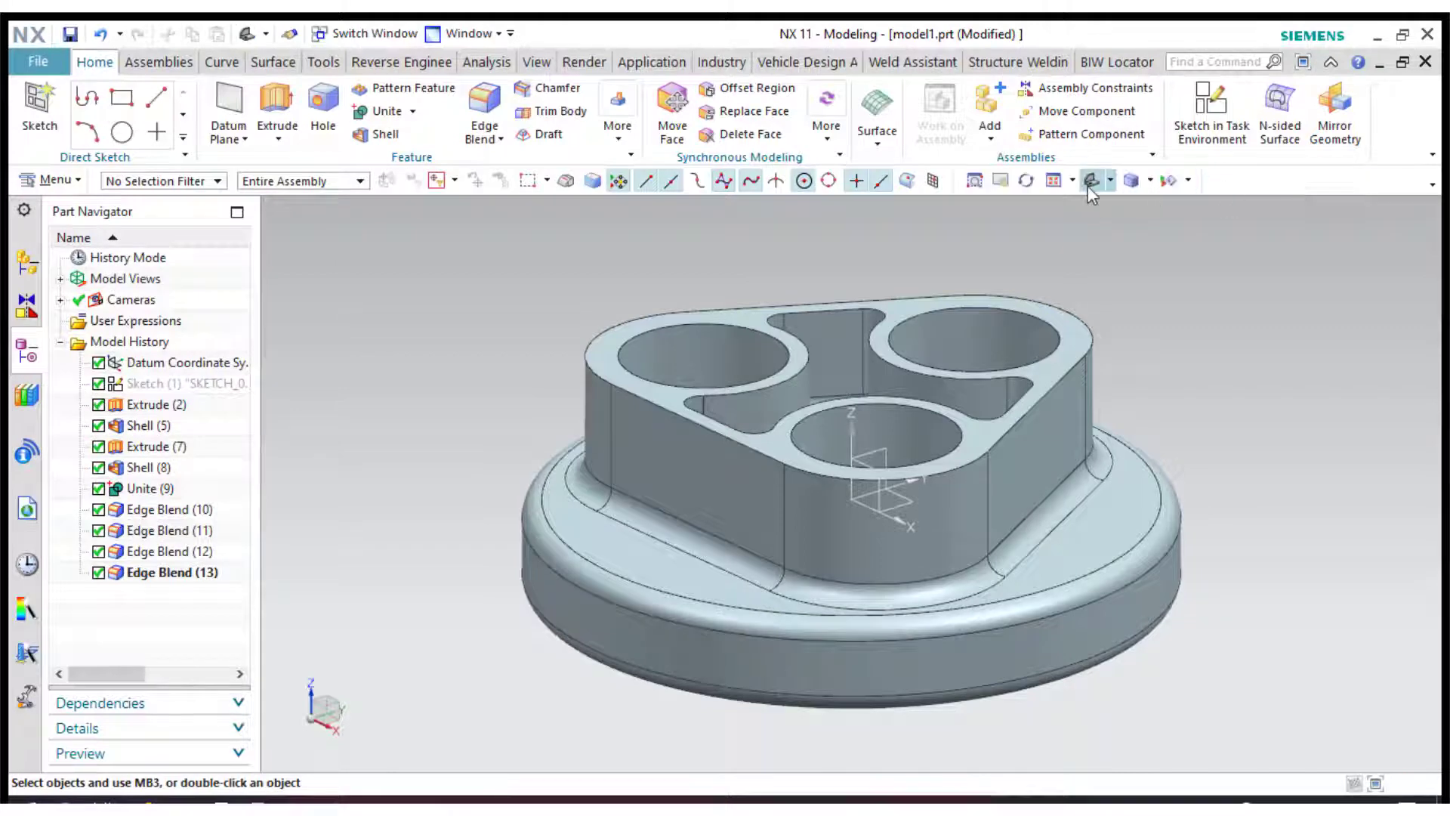
Display the finished part as Shaded without edges, inspect its underside, and set the view to isometric
{"action": "left_click", "coordinate": [1150, 181]}
{"action": "left_click", "coordinate": [1151, 235]}
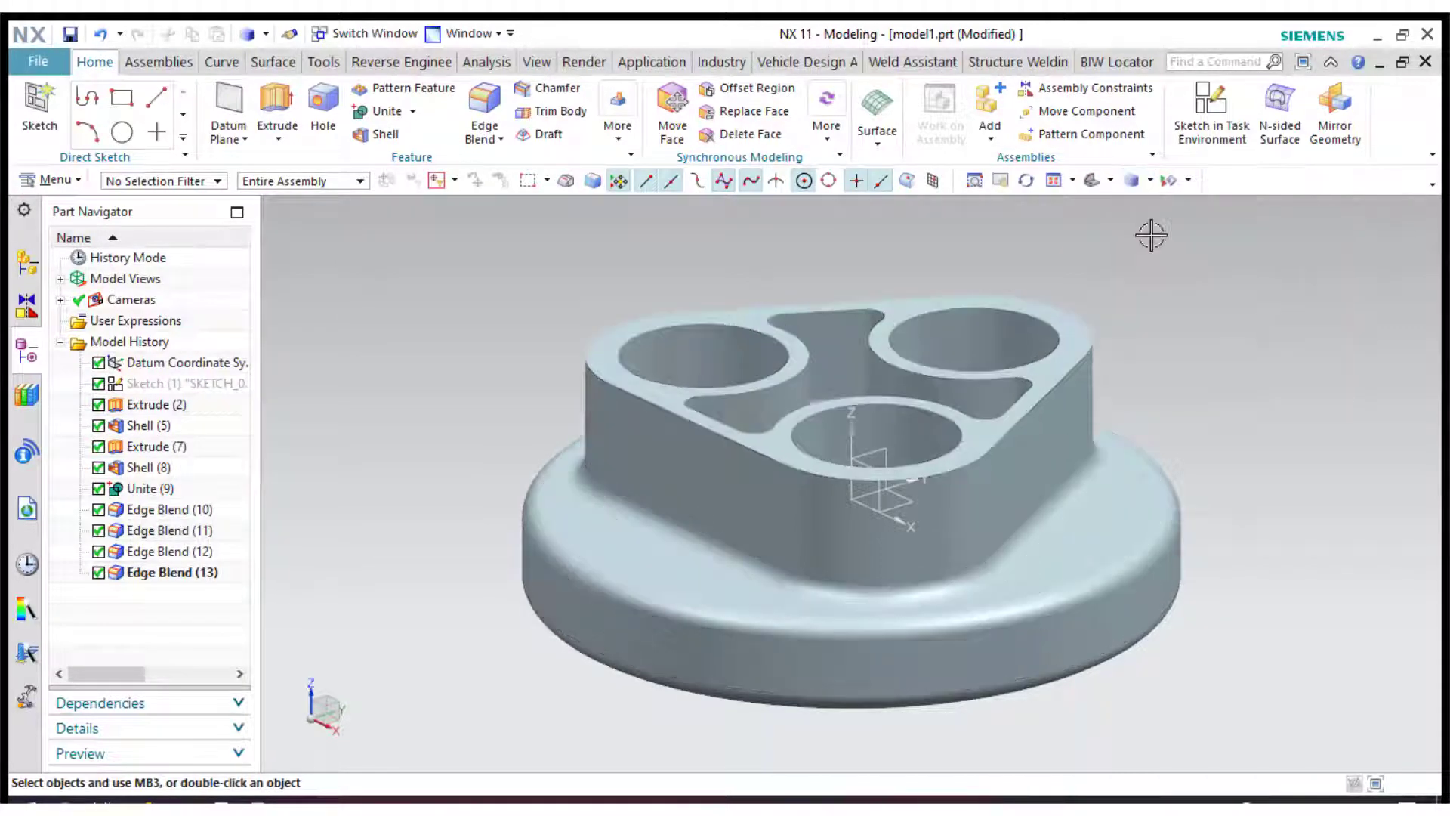
{"action": "middle_click_drag", "start_coordinate": [1221, 316], "coordinate": [1175, 221]}
{"action": "left_click", "coordinate": [1150, 182]}
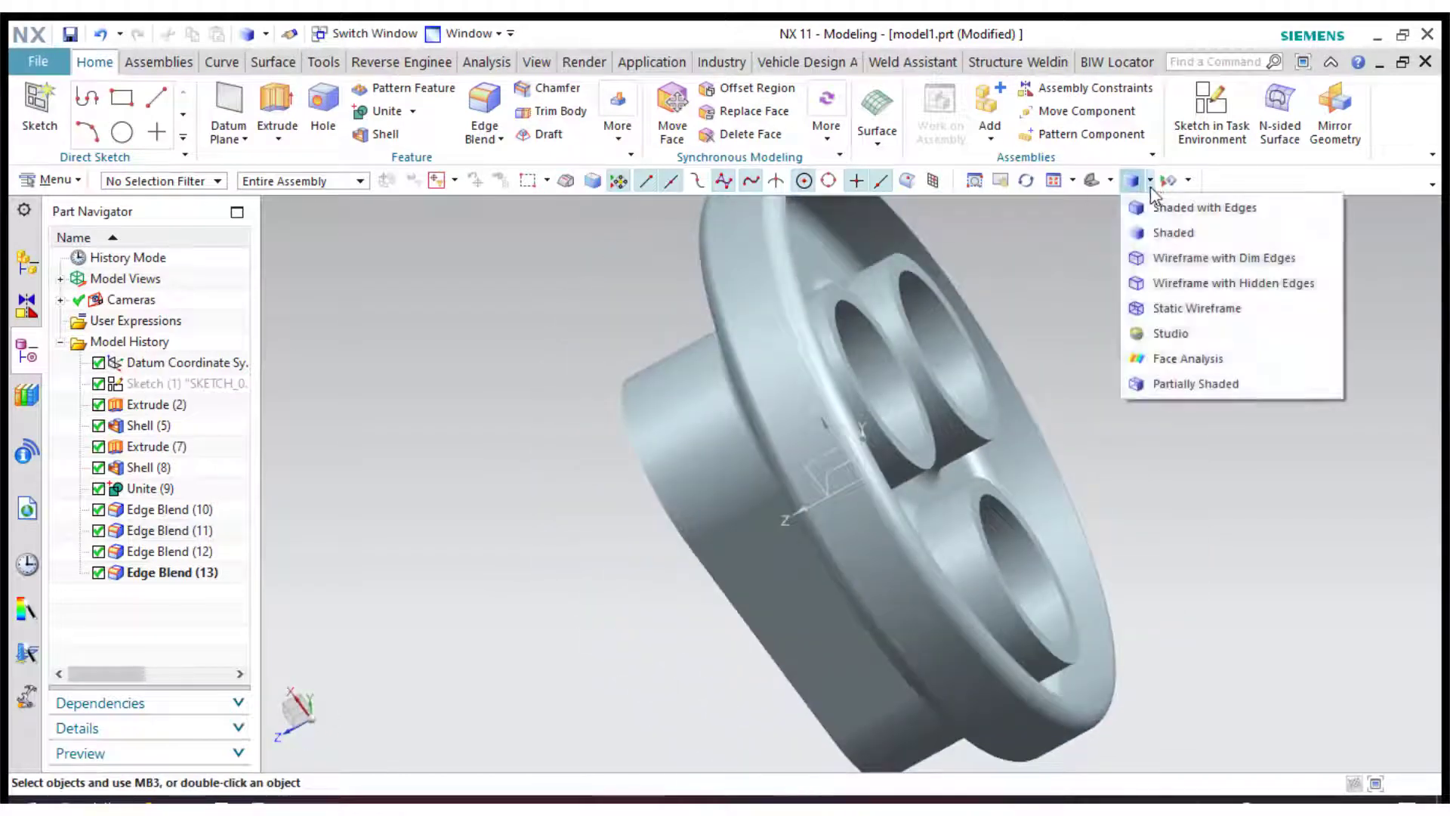
{"action": "left_click", "coordinate": [1099, 186]}
{"action": "left_click", "coordinate": [1110, 182]}
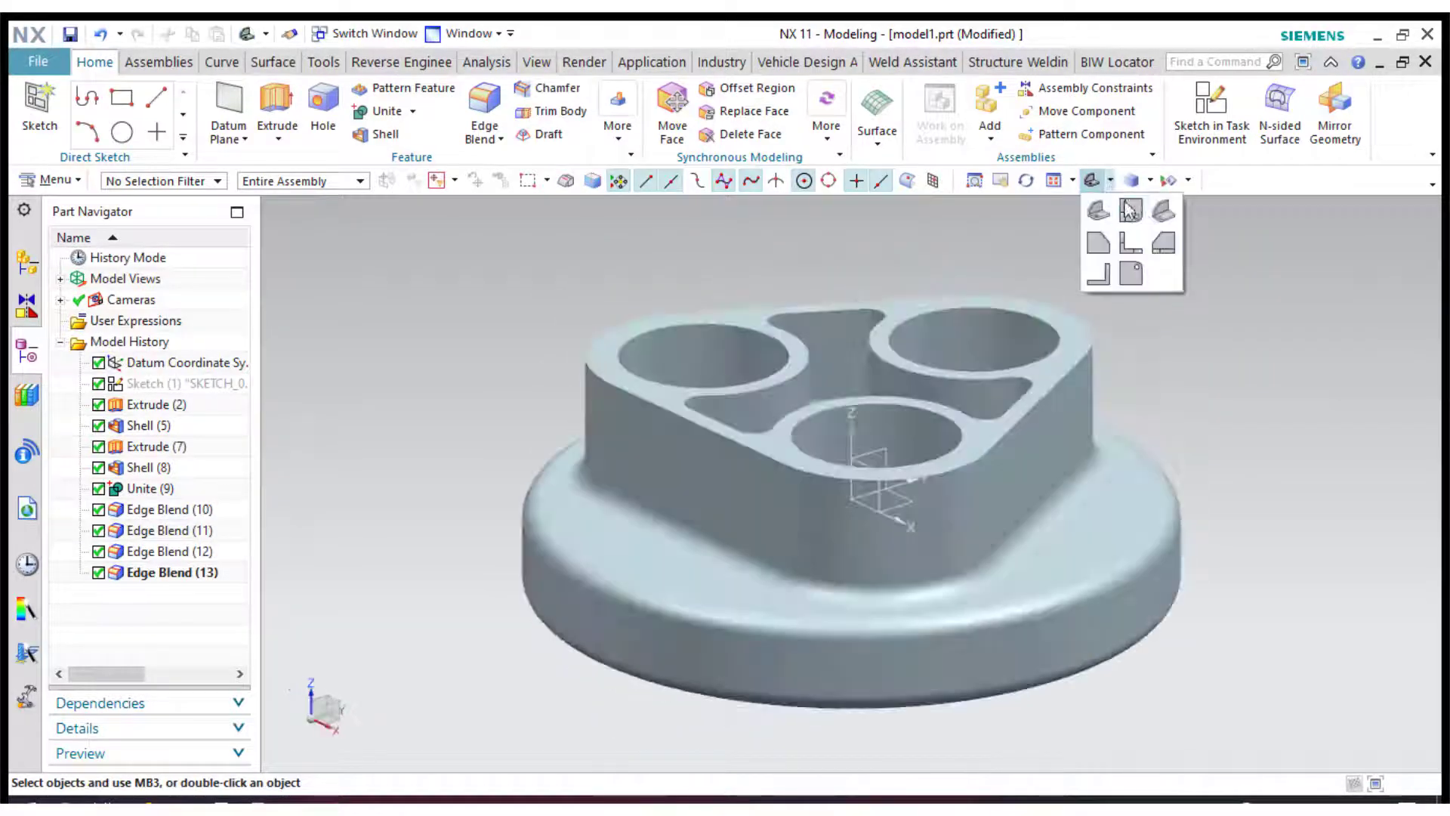
{"action": "left_click", "coordinate": [1164, 213]}
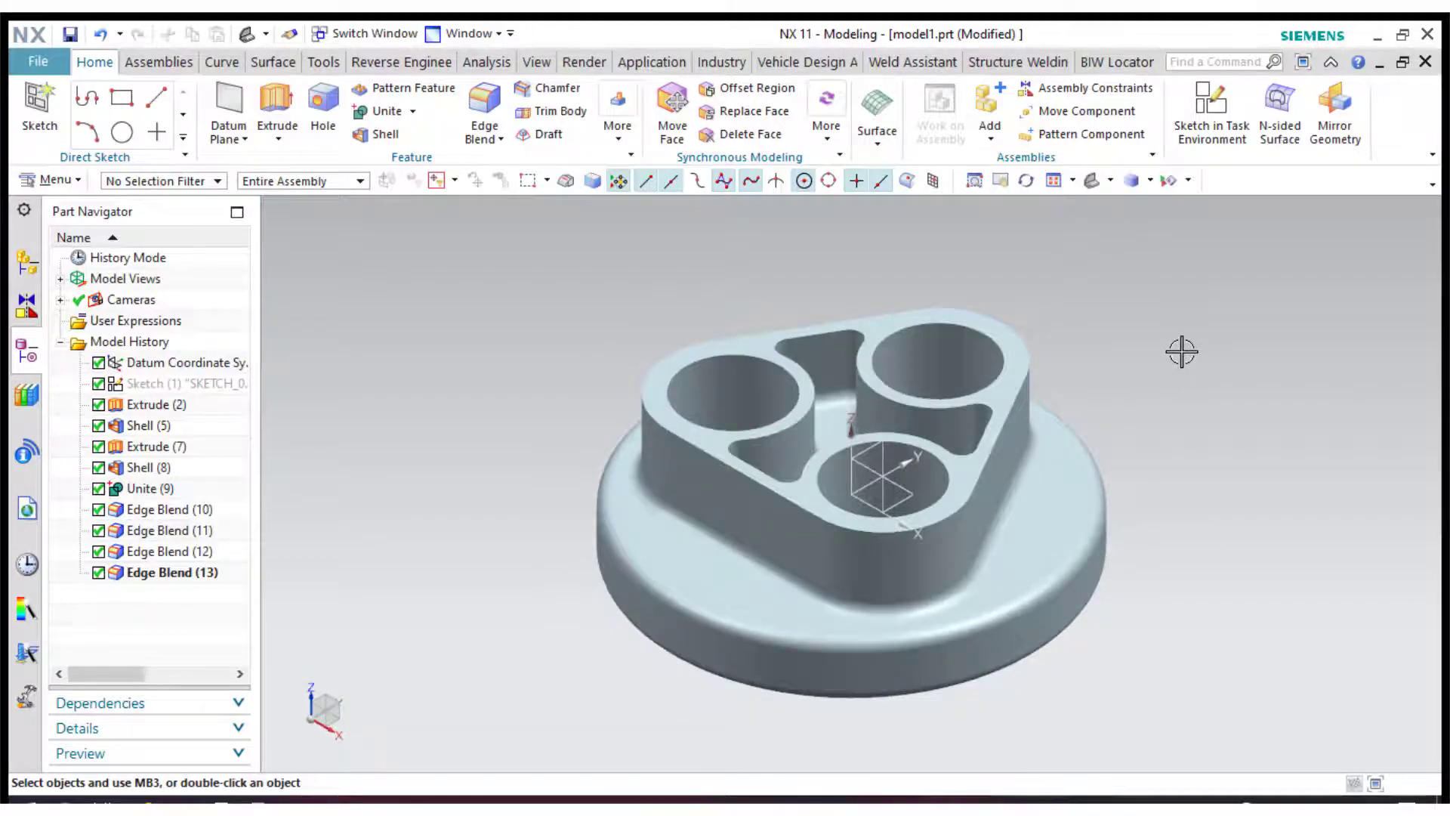